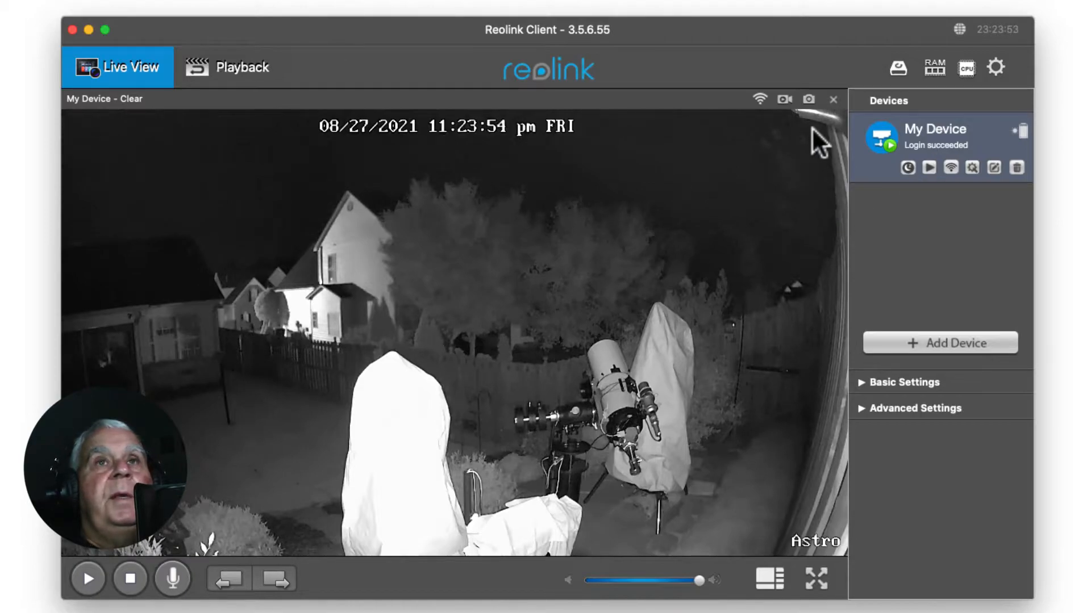
Step: Switch to PHD2 Guiding in the Astro-2_ED81sVixen remote session and stop looping and guiding
key(super+Tab)
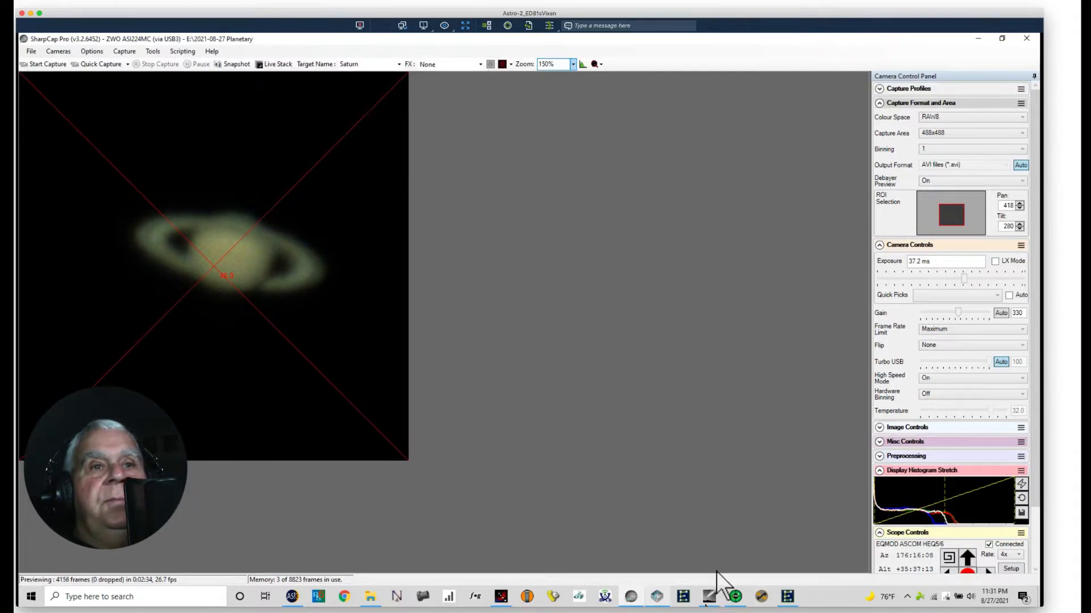
click(734, 598)
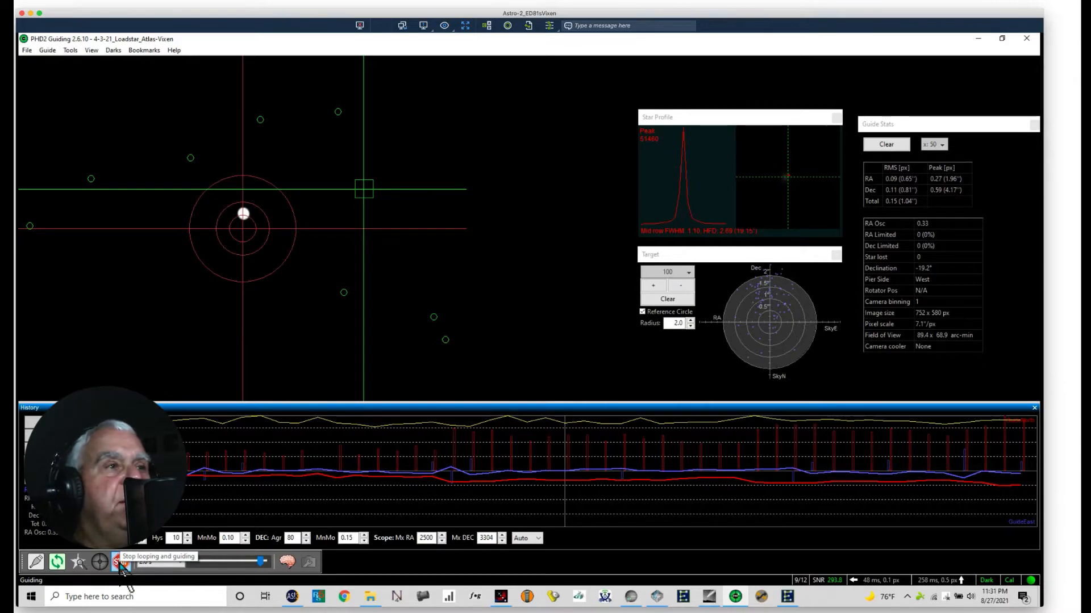
click(121, 563)
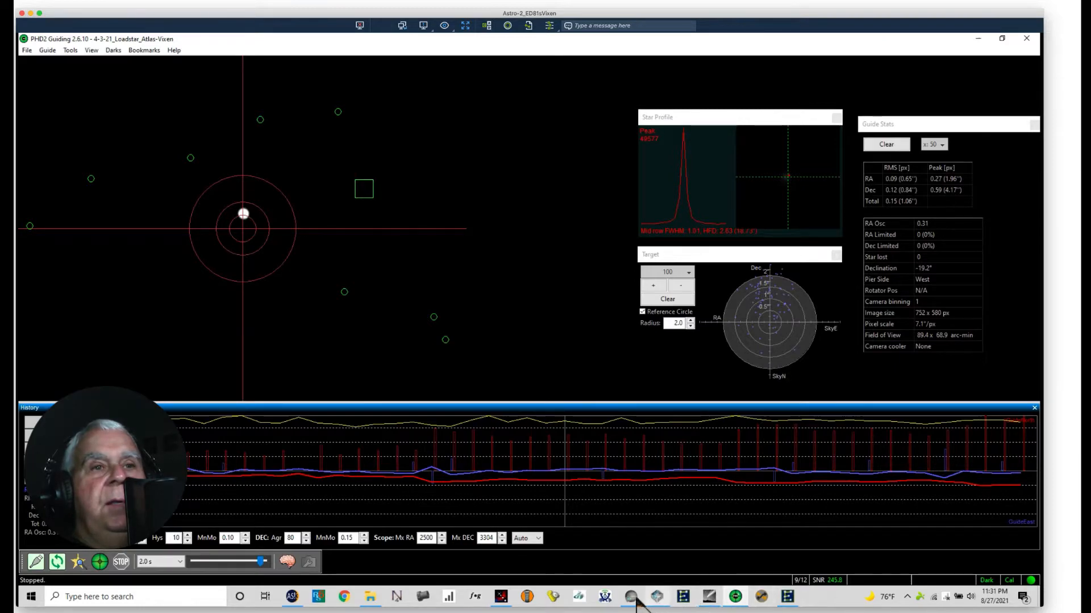
Step: Switch to Cartes du Ciel, find Jupiter from the recent objects and slew the telescope to it
mouse_move(664, 606)
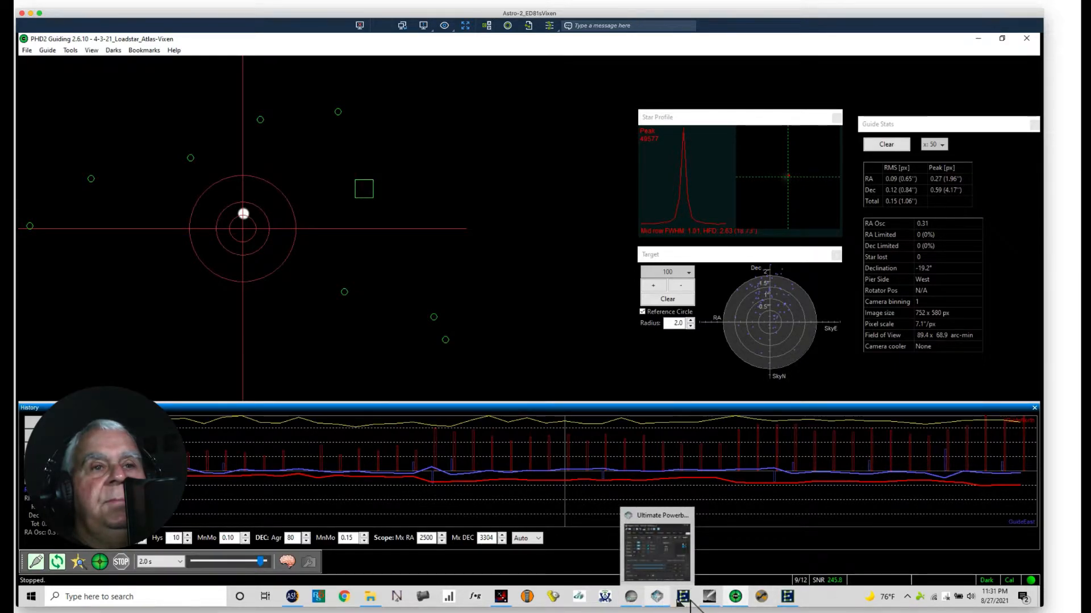
click(707, 600)
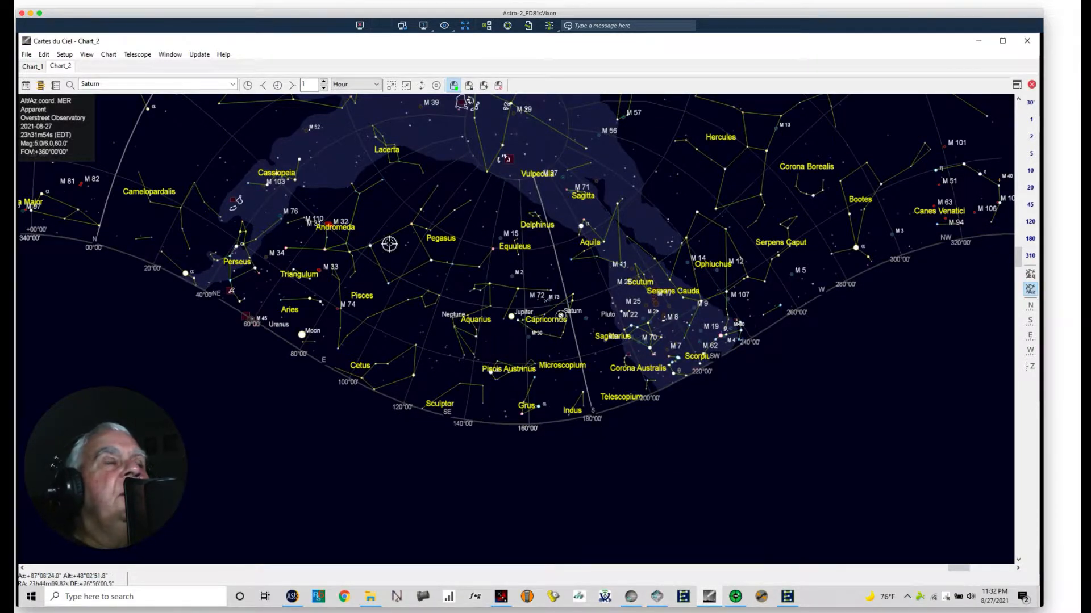
click(233, 85)
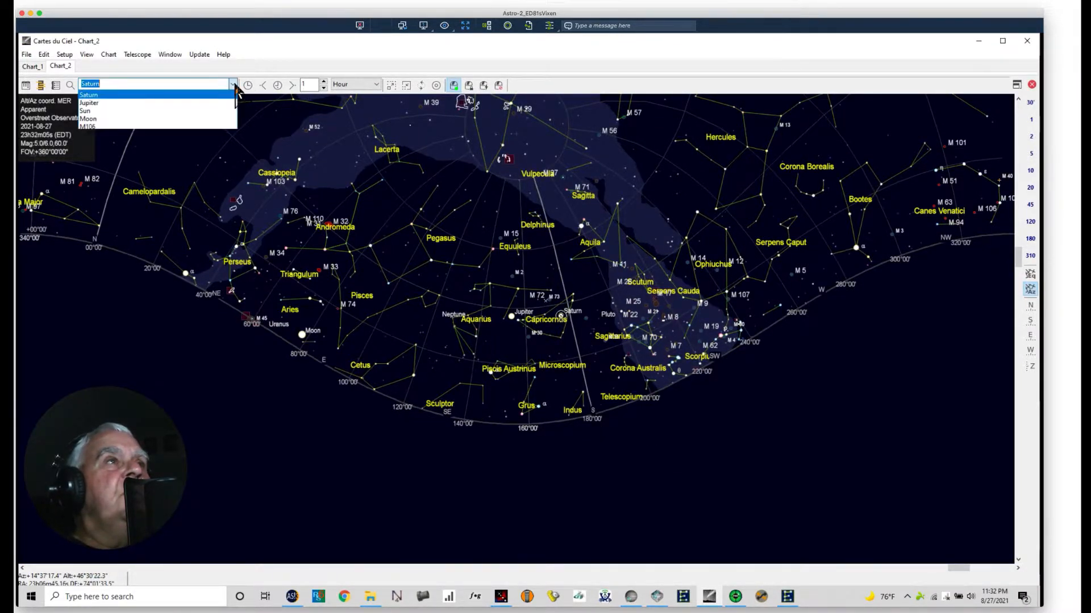
click(93, 104)
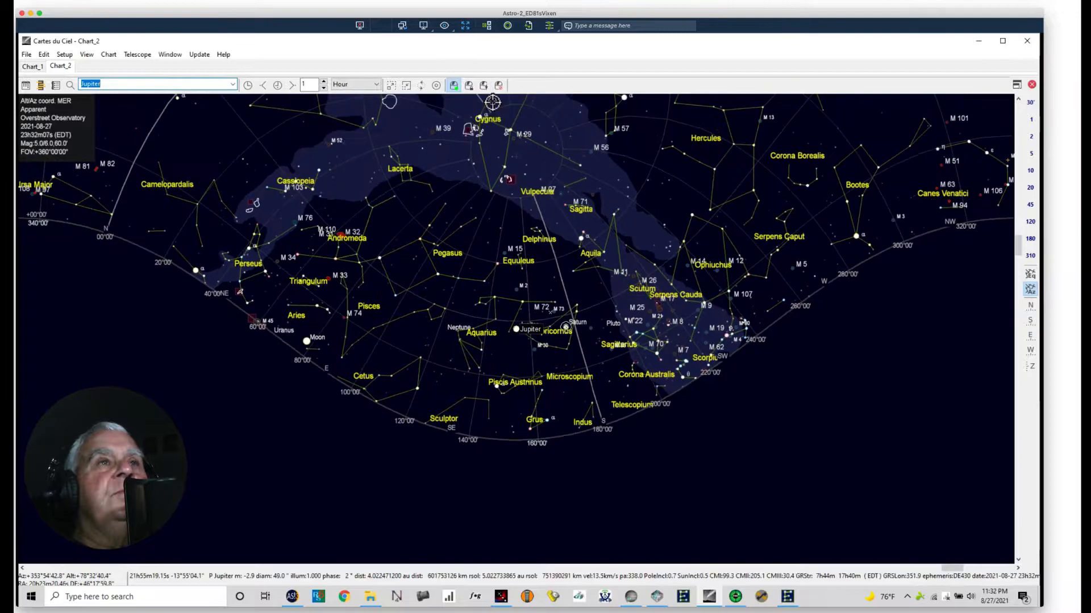
click(484, 86)
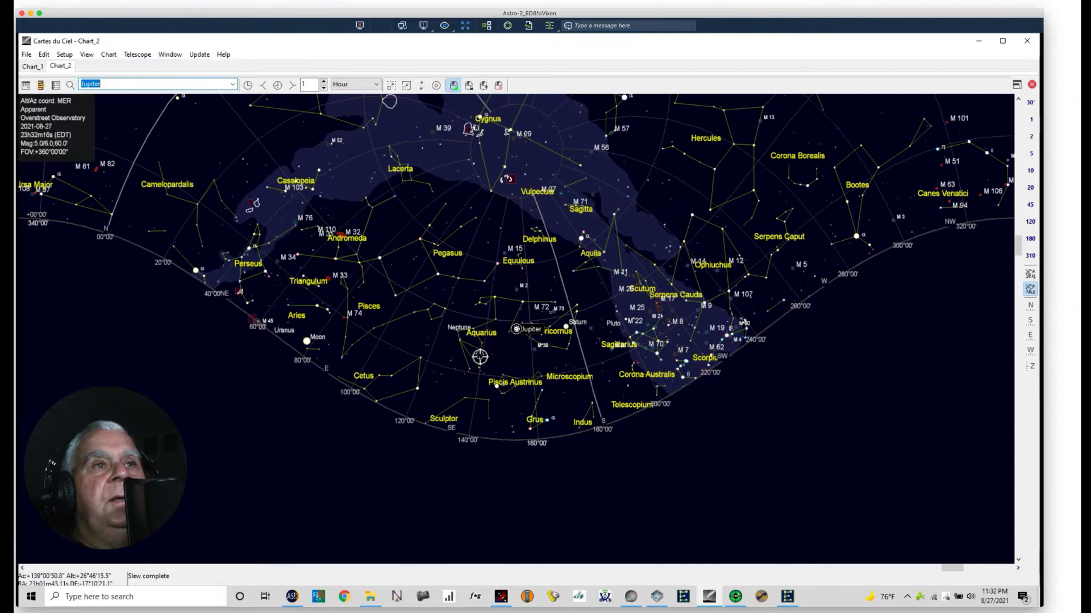
Step: Return to PHD2, start looping exposures, and nudge the mount south in EQMOD
click(735, 598)
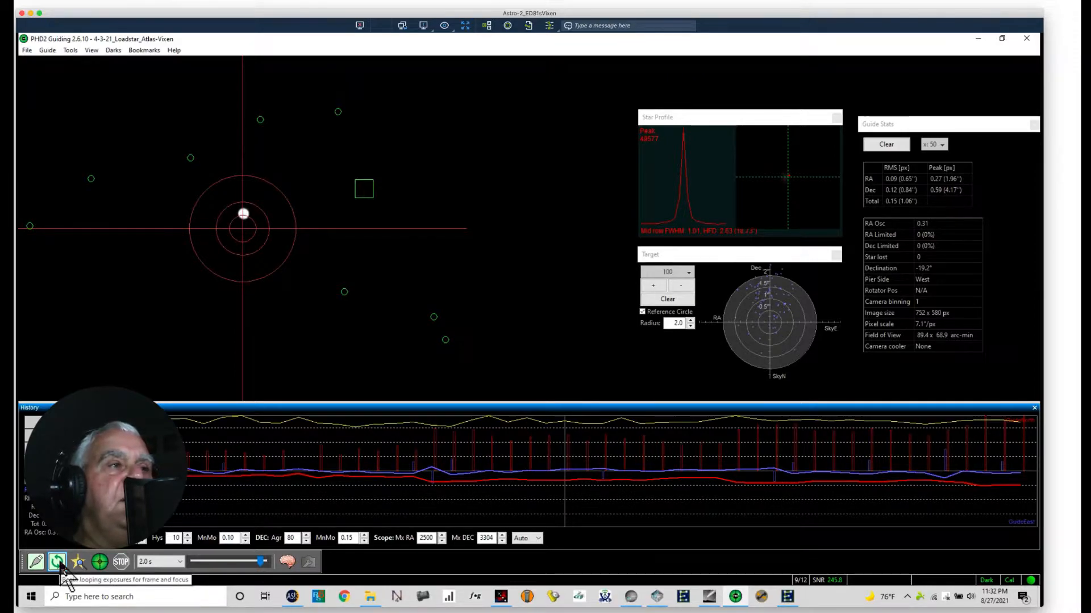
click(58, 563)
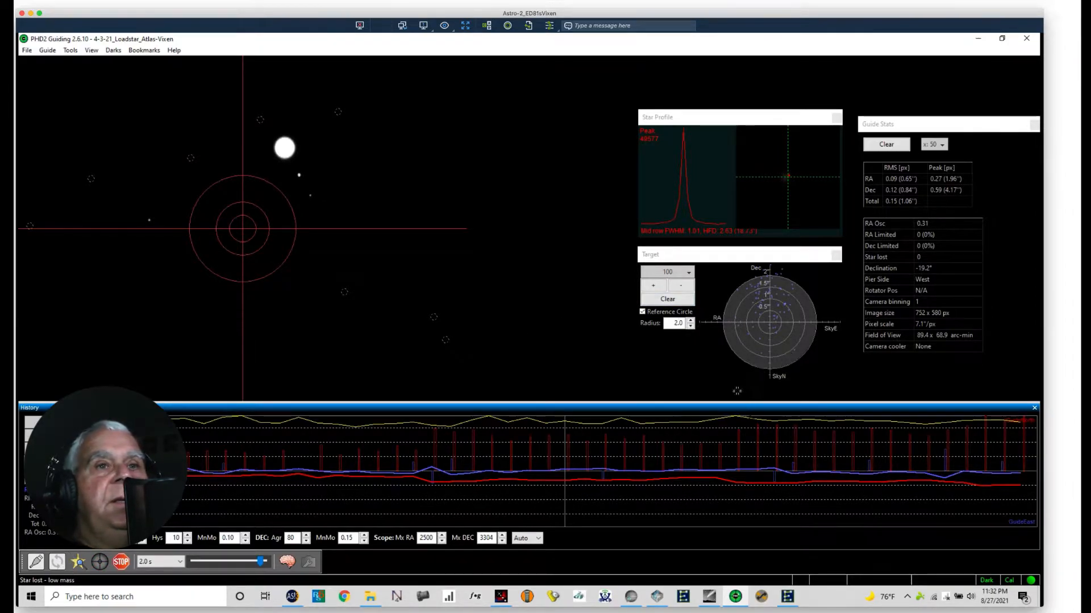
click(786, 597)
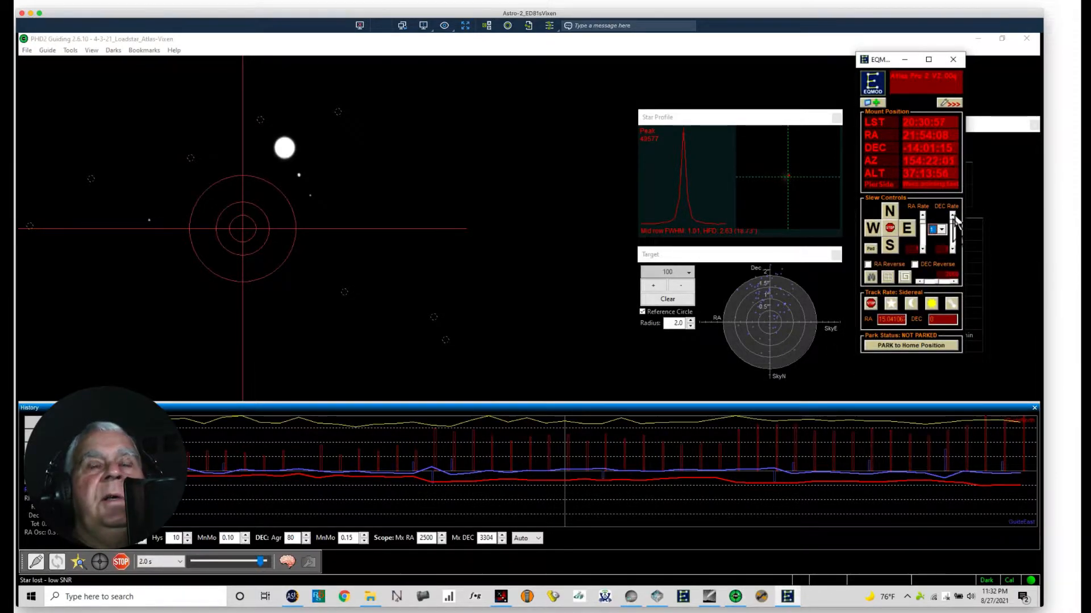
click(888, 245)
click(888, 245)
click(890, 244)
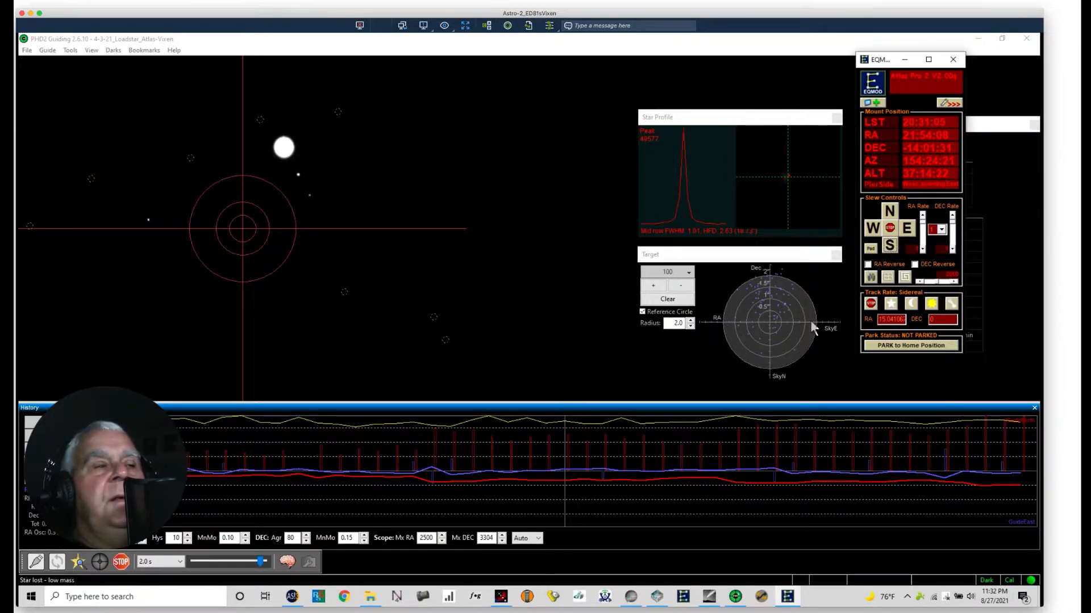
Step: Auto-select a guide star in PHD2 and set the exposure time to 0.1 s
click(78, 562)
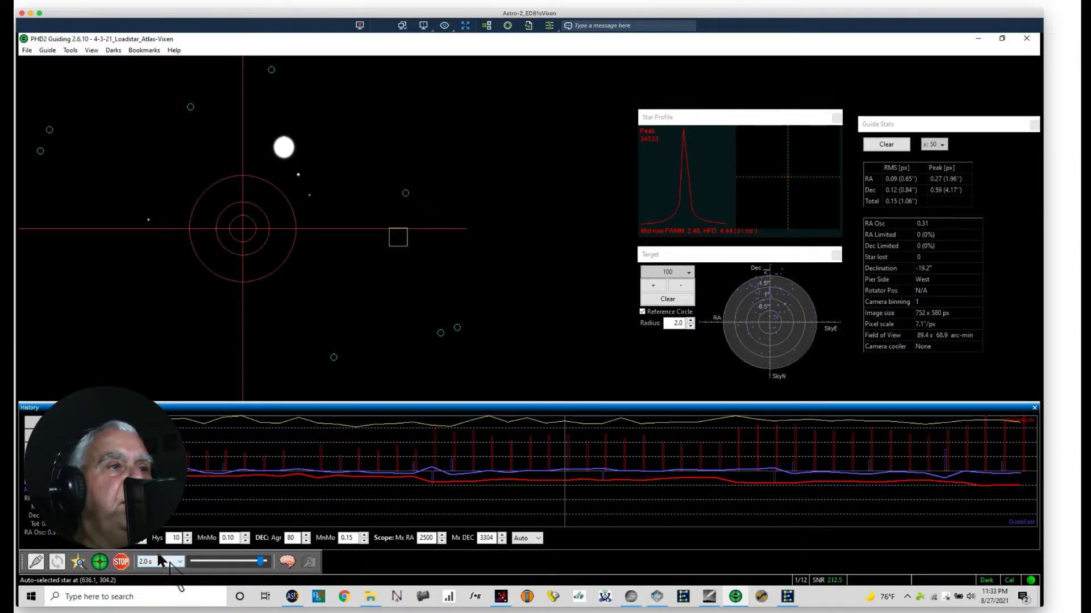
click(179, 561)
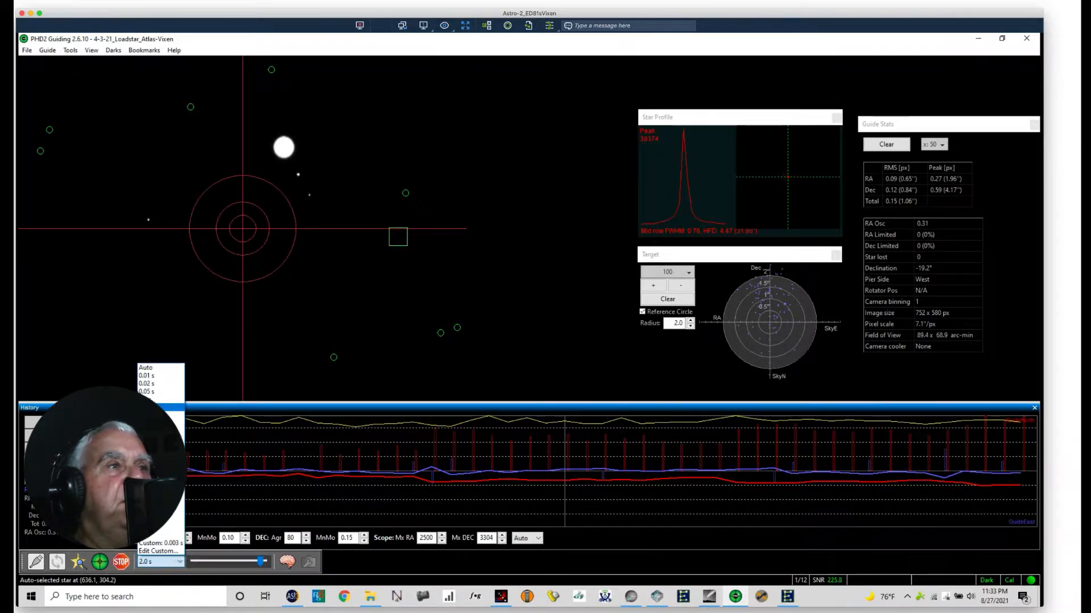
click(153, 400)
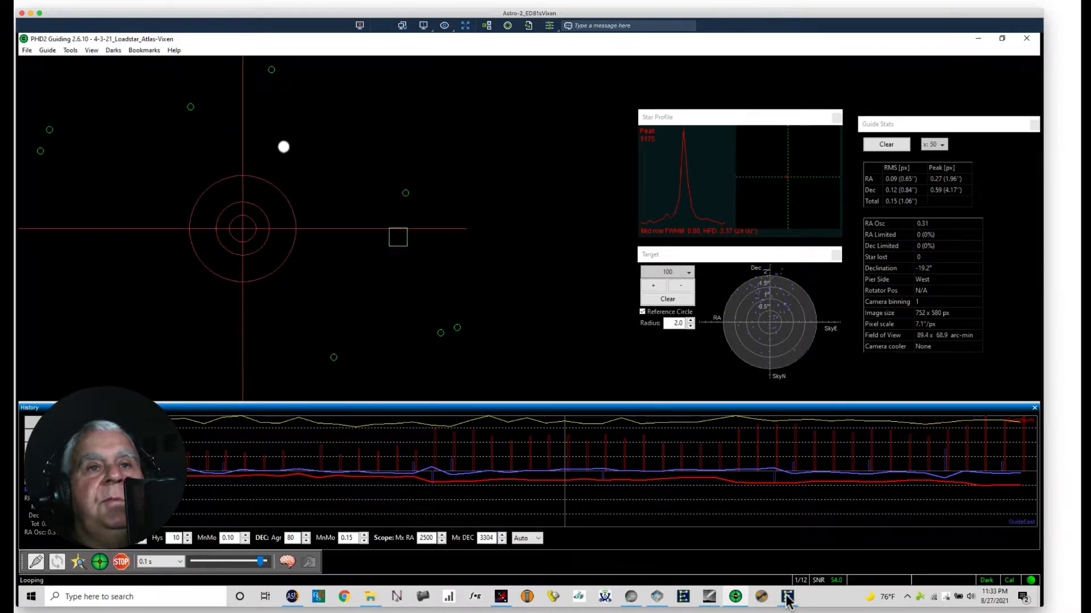
Step: Set the EQMOD slew rate preset to 2 and move the mount south until Jupiter is inside the guide view's target rings
click(787, 597)
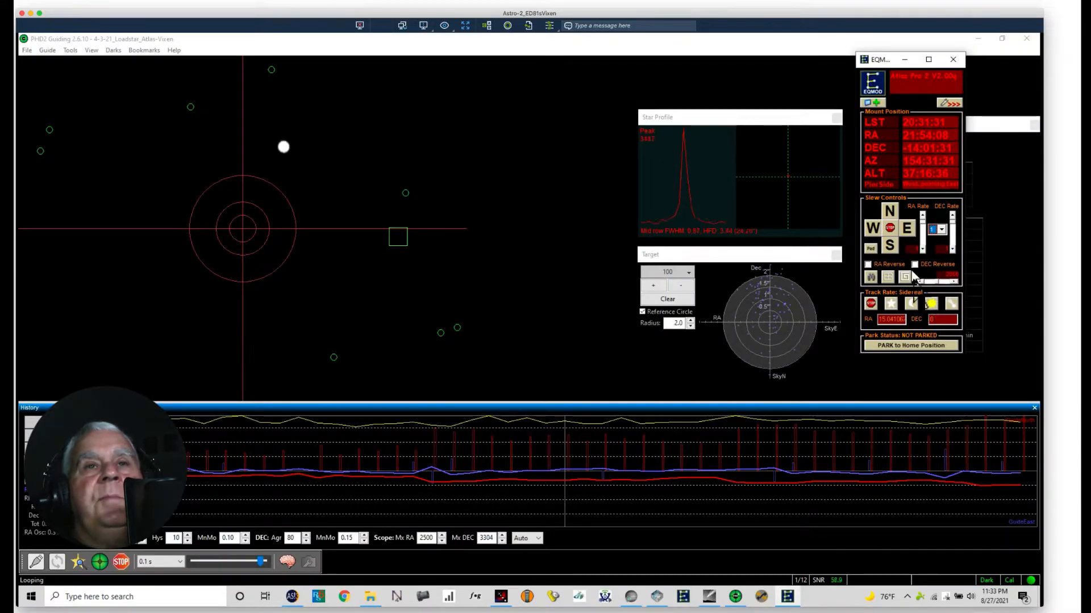
click(941, 230)
click(935, 253)
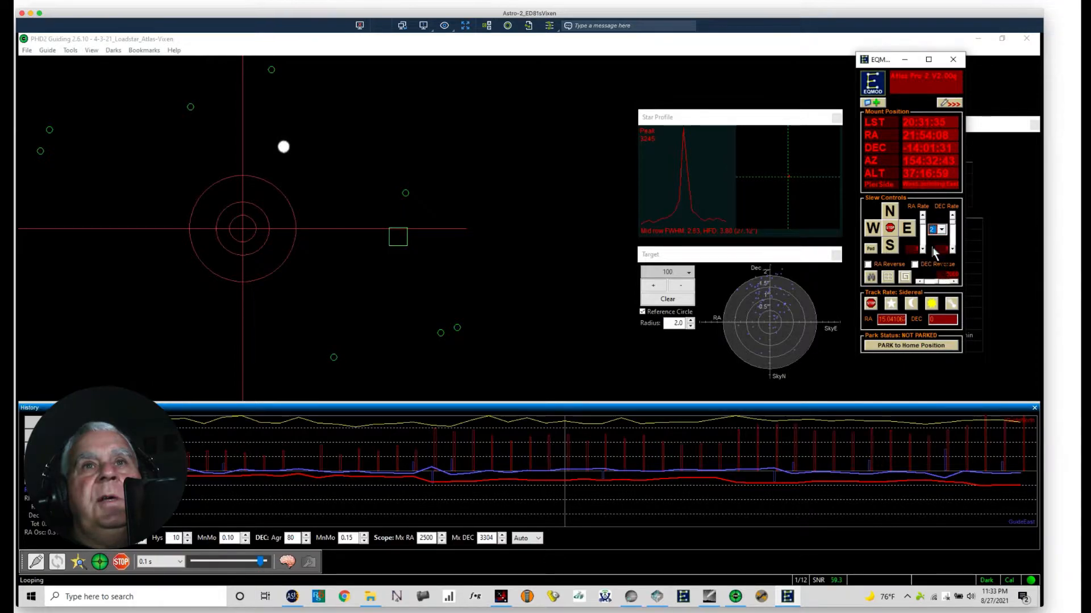
click(889, 247)
click(890, 247)
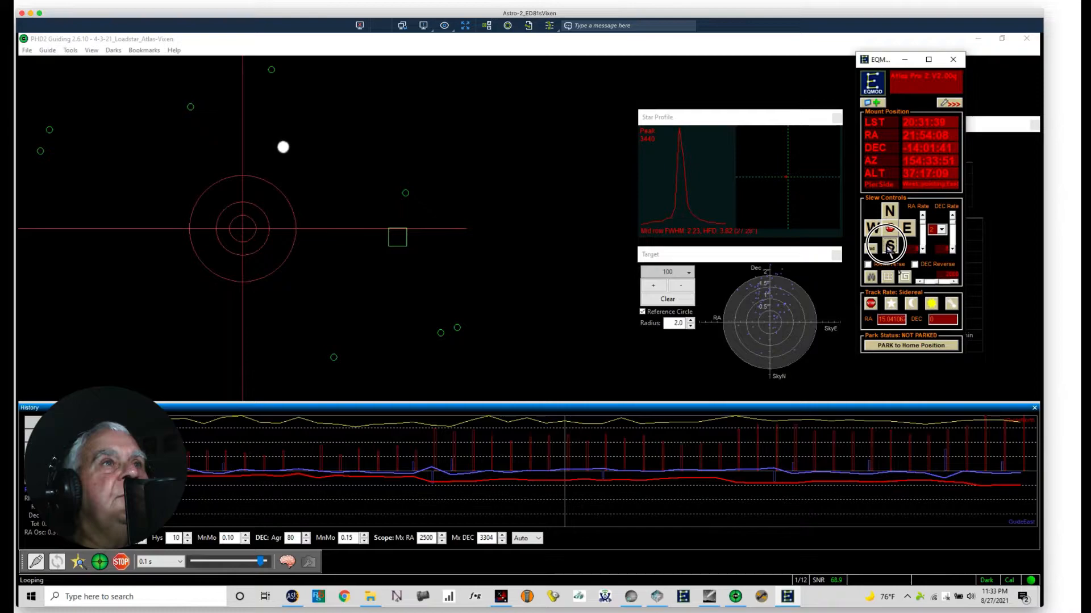
click(890, 247)
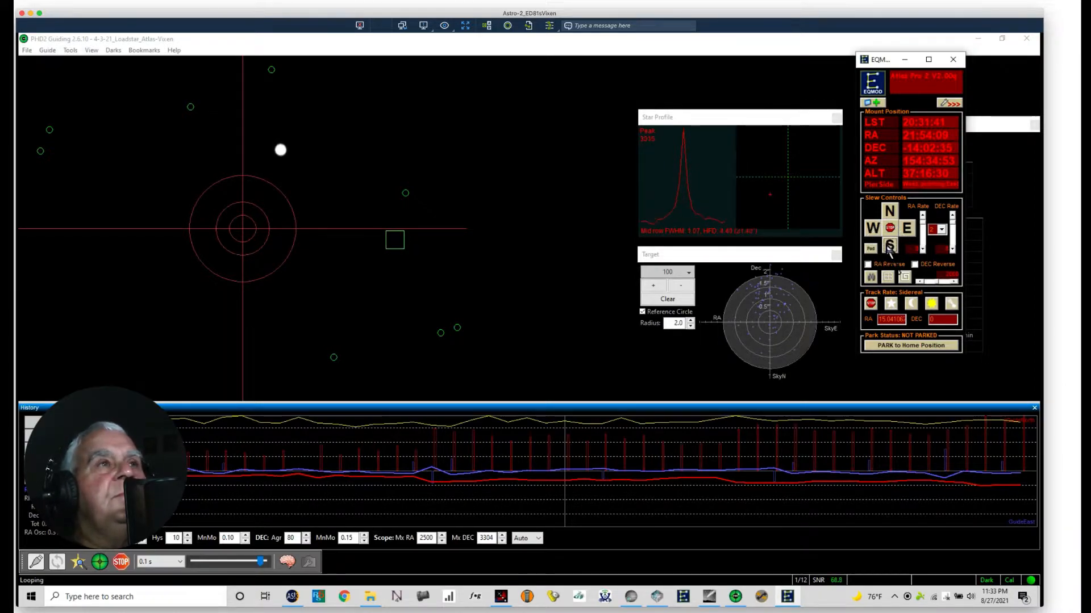
click(890, 248)
click(890, 248)
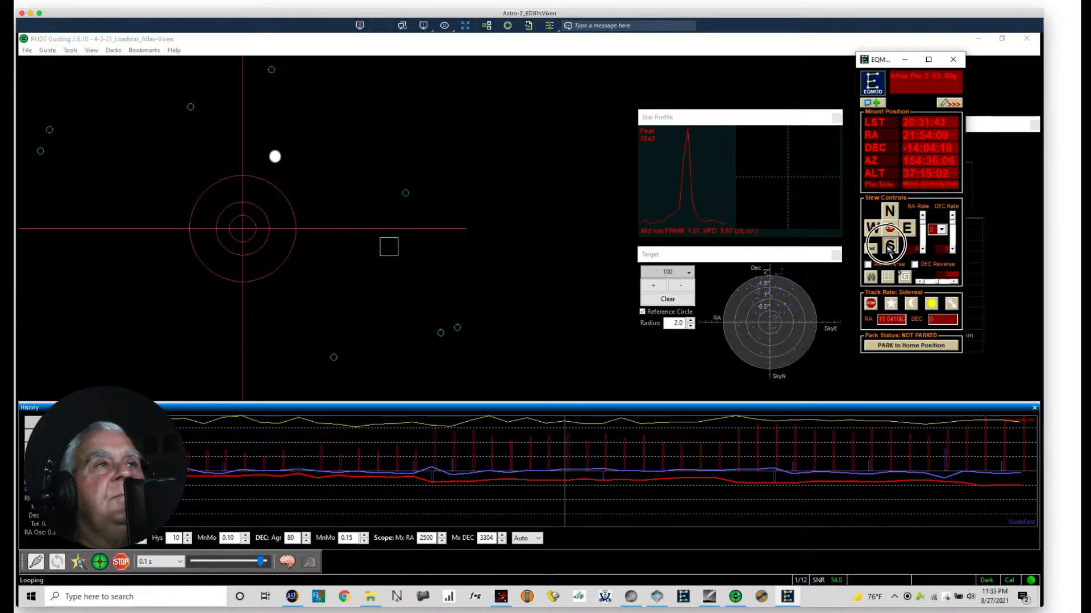
click(889, 248)
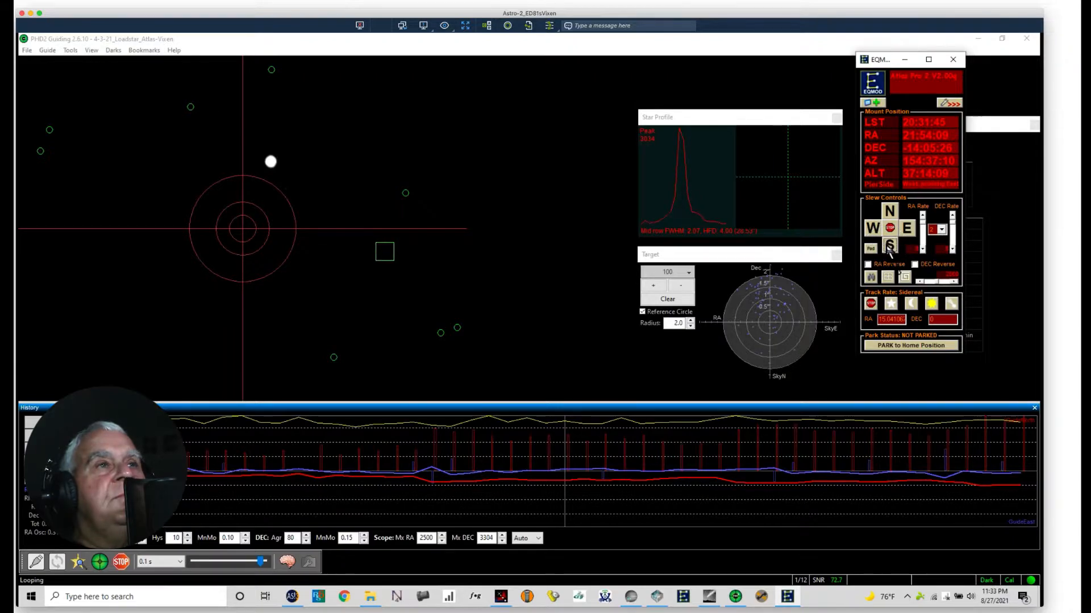
click(889, 248)
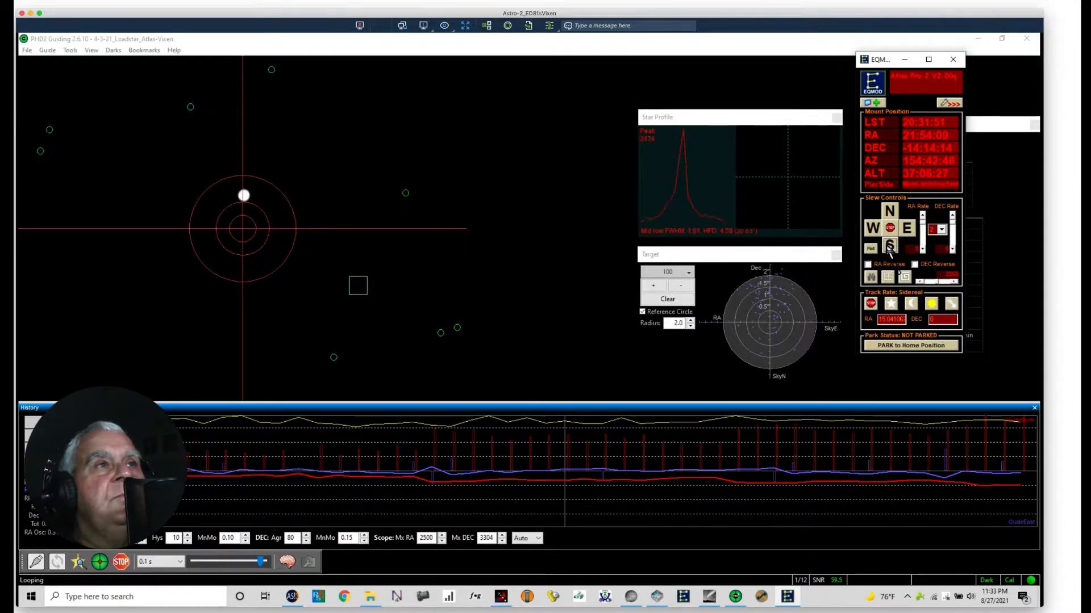
click(890, 249)
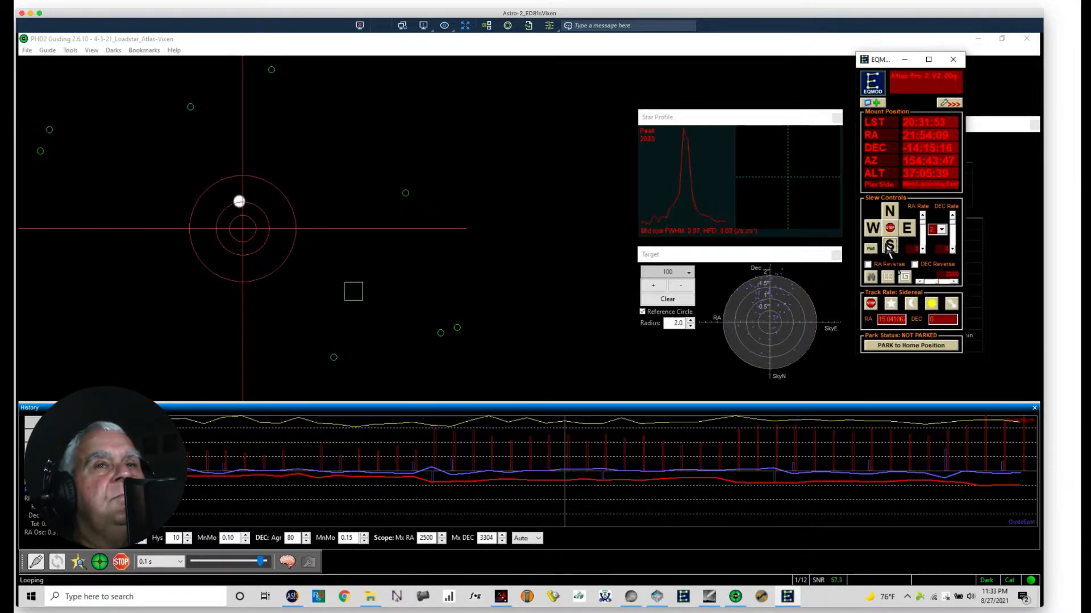
click(887, 246)
click(890, 250)
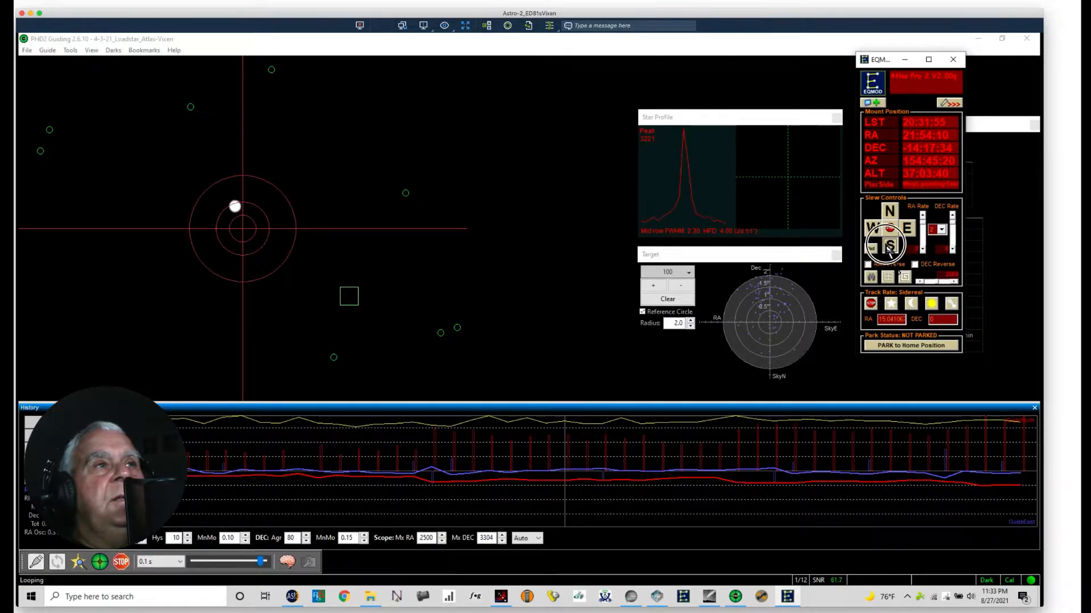
Step: Move the mount west in small pulses until Jupiter sits on the vertical crosshair line near the centre
click(873, 228)
click(873, 230)
click(874, 230)
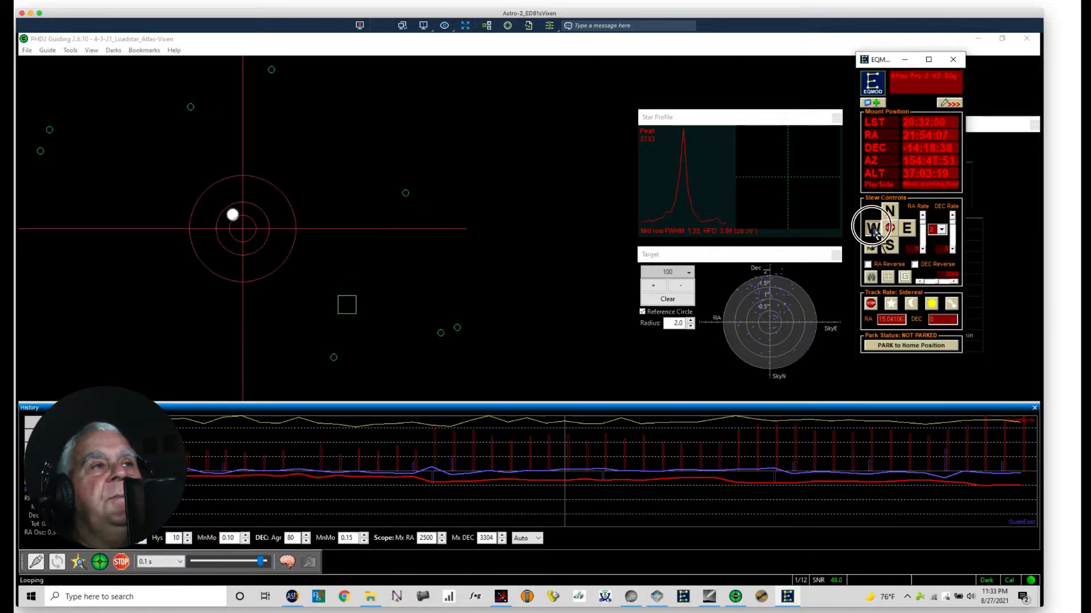
click(875, 232)
click(874, 230)
click(873, 231)
click(873, 230)
click(873, 229)
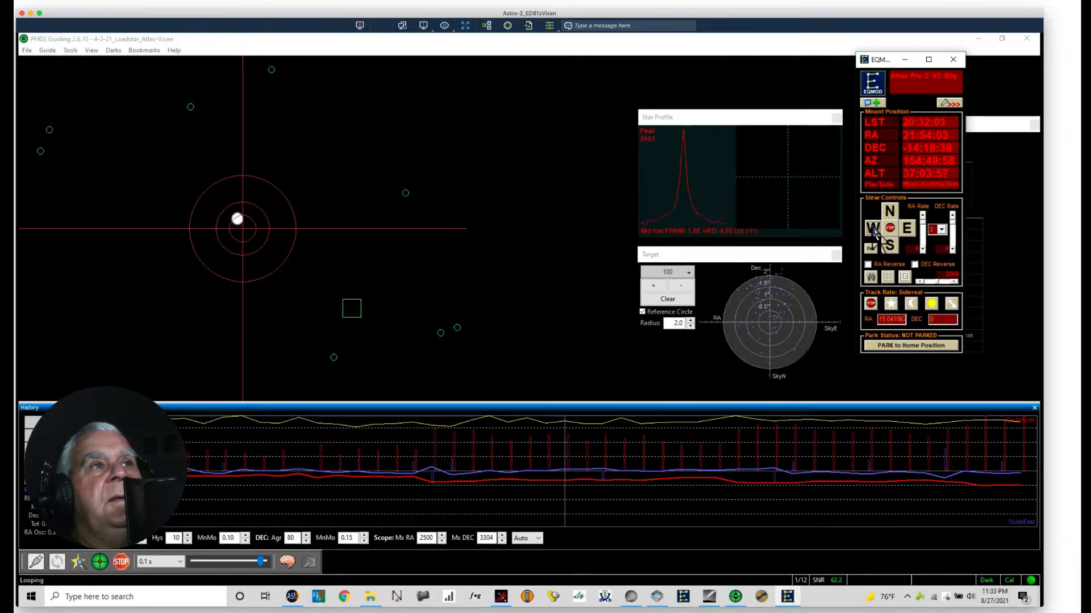
click(873, 231)
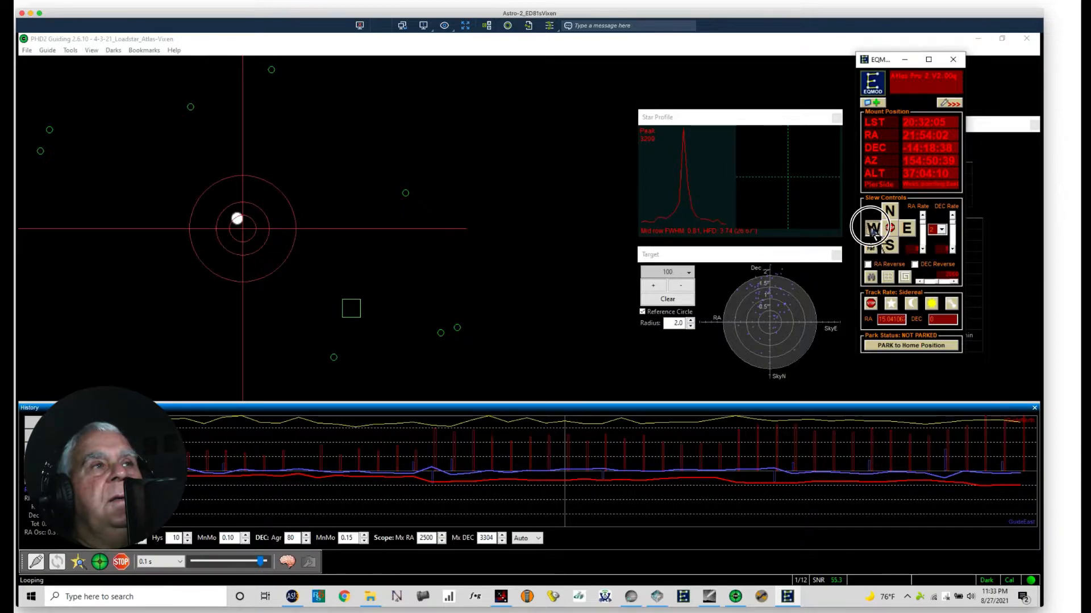
click(874, 231)
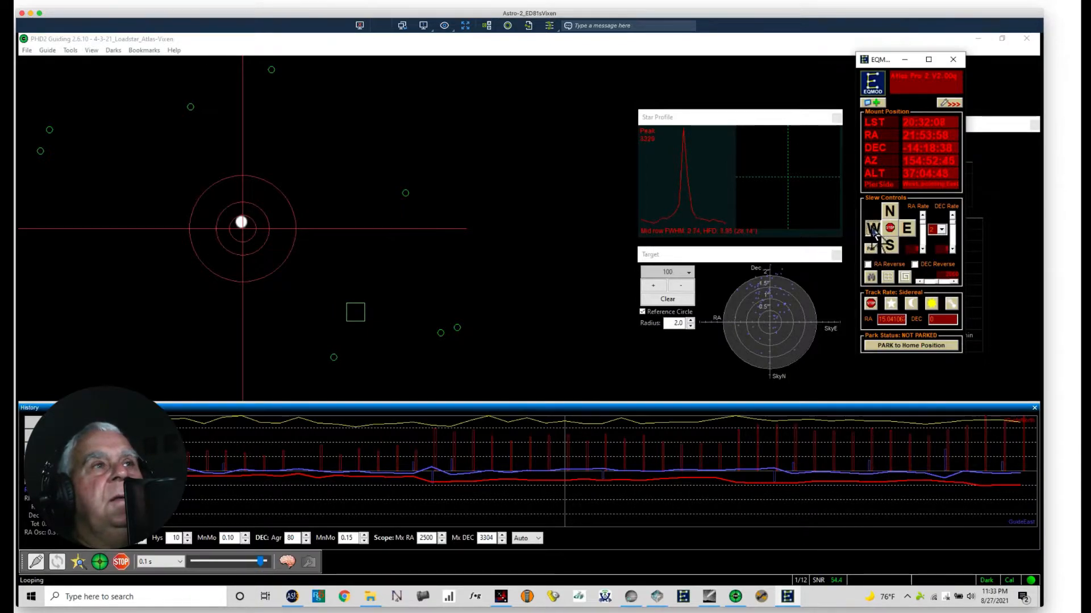
click(874, 231)
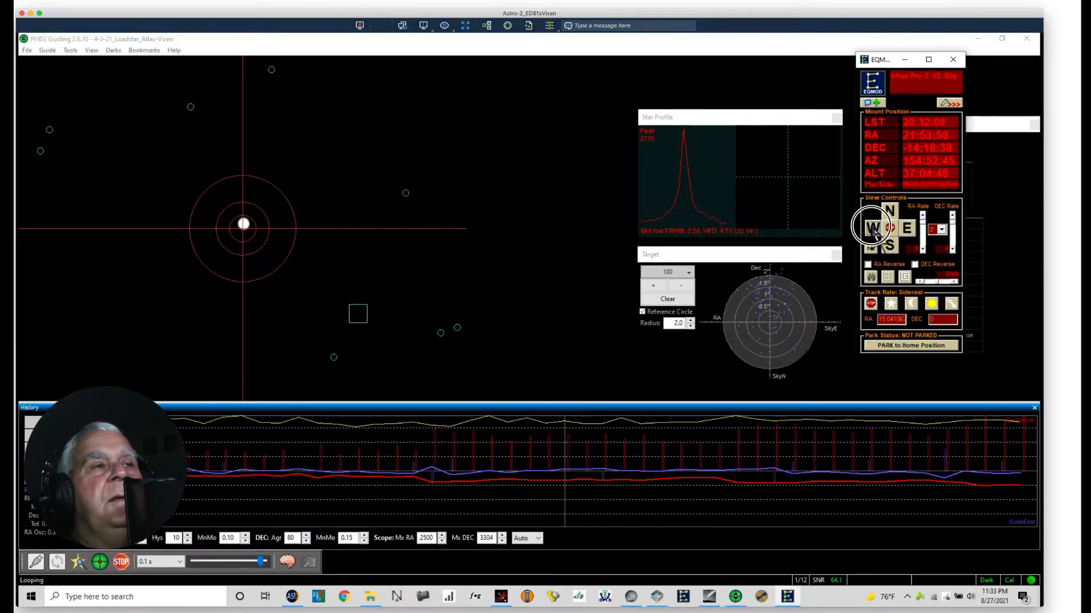
Step: Fine-tune Jupiter's position by nudging the mount slightly east and north
click(906, 229)
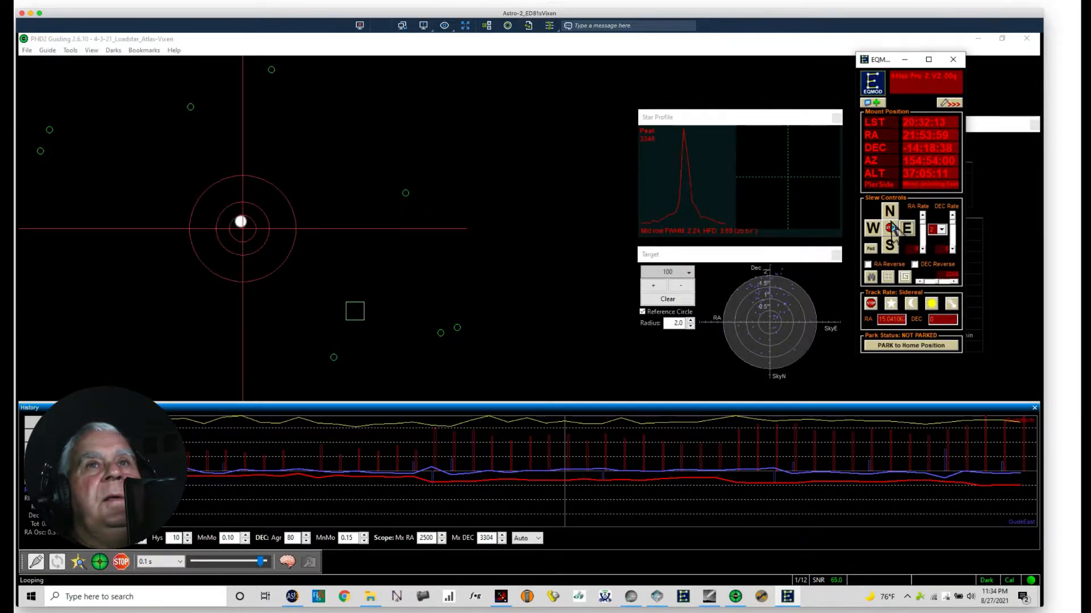
click(887, 212)
click(887, 215)
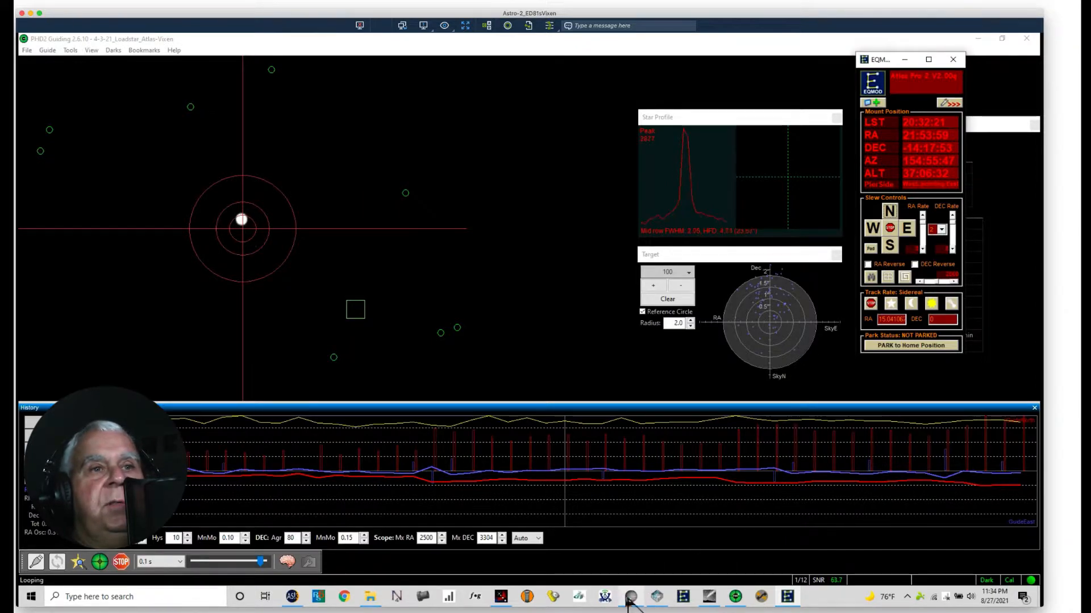
Step: Switch to SharpCap and set the capture area to 1304x976
click(629, 597)
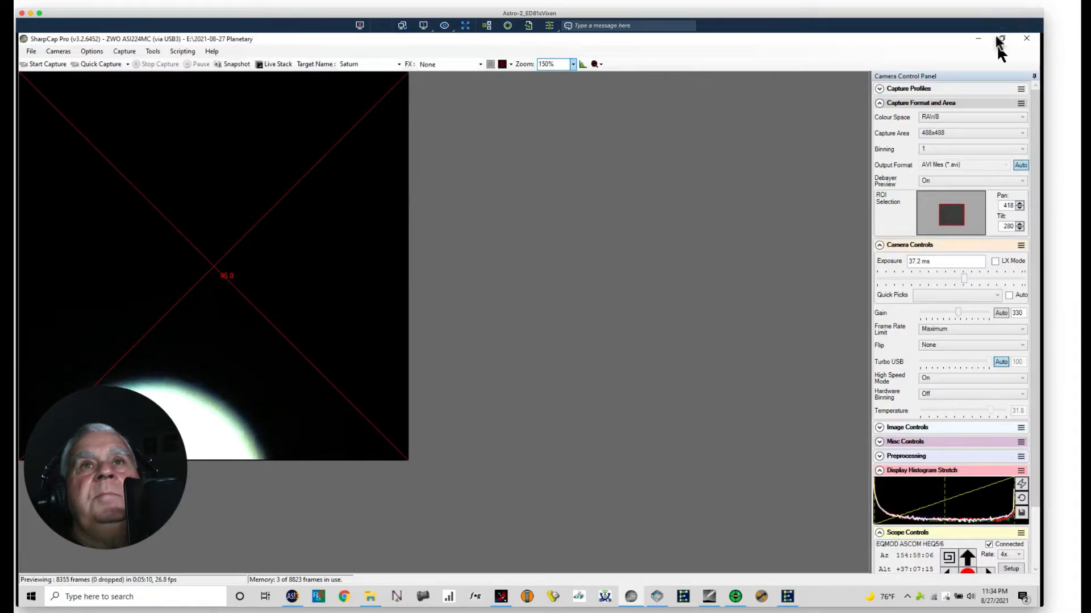
click(1020, 137)
click(946, 144)
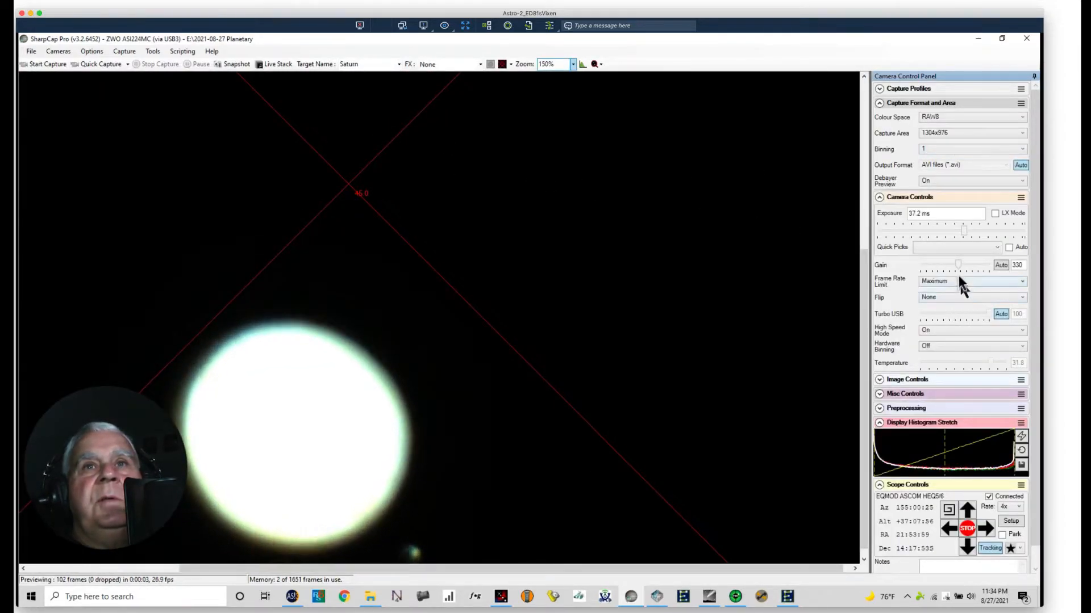
Step: Lower the camera gain to 247 and the exposure to 17.8 ms to reveal Jupiter's cloud bands
drag(958, 264, 948, 270)
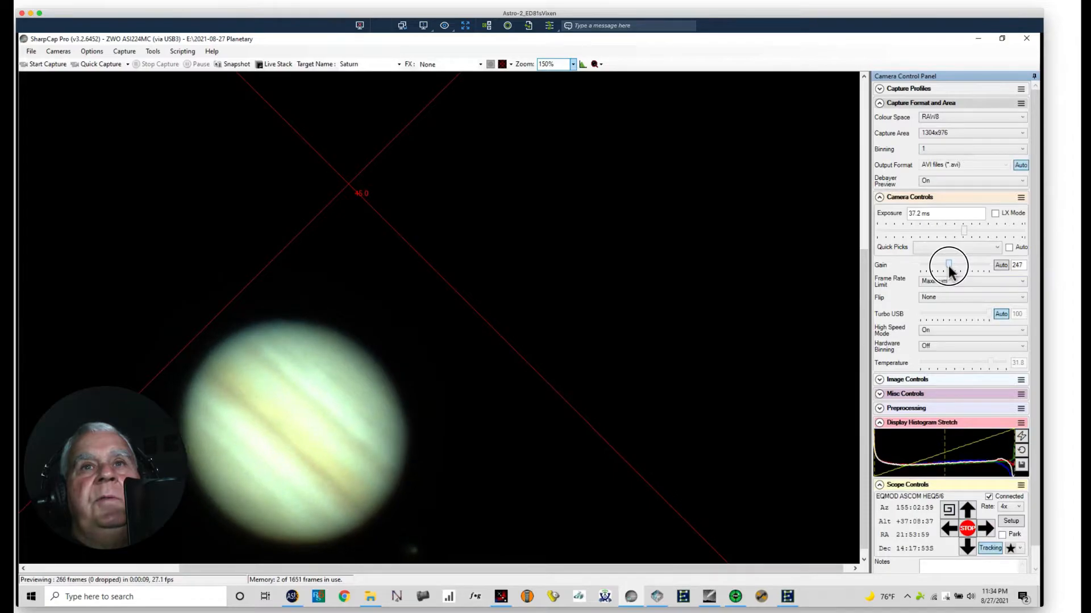
drag(964, 230, 956, 233)
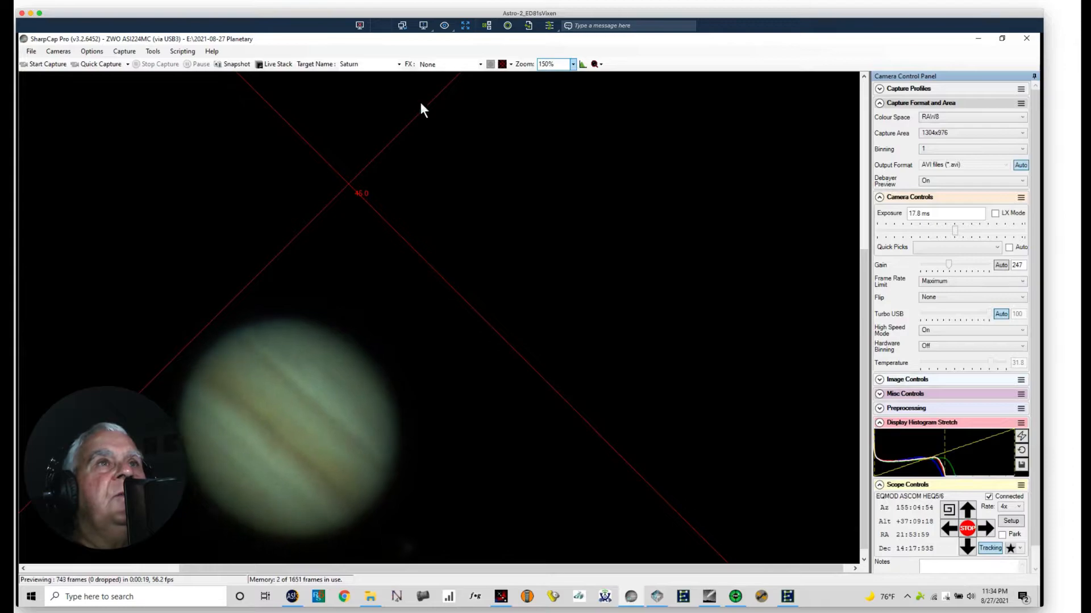
Step: Turn off the reticule overlay on the Jupiter preview and restore the Single Crosshair
click(511, 65)
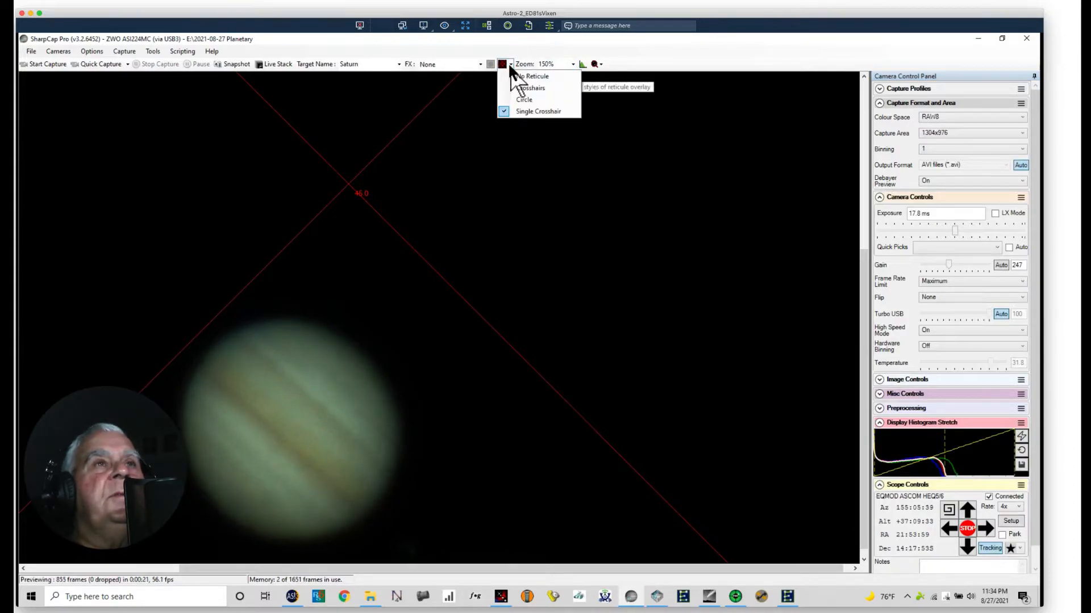
click(519, 80)
click(510, 64)
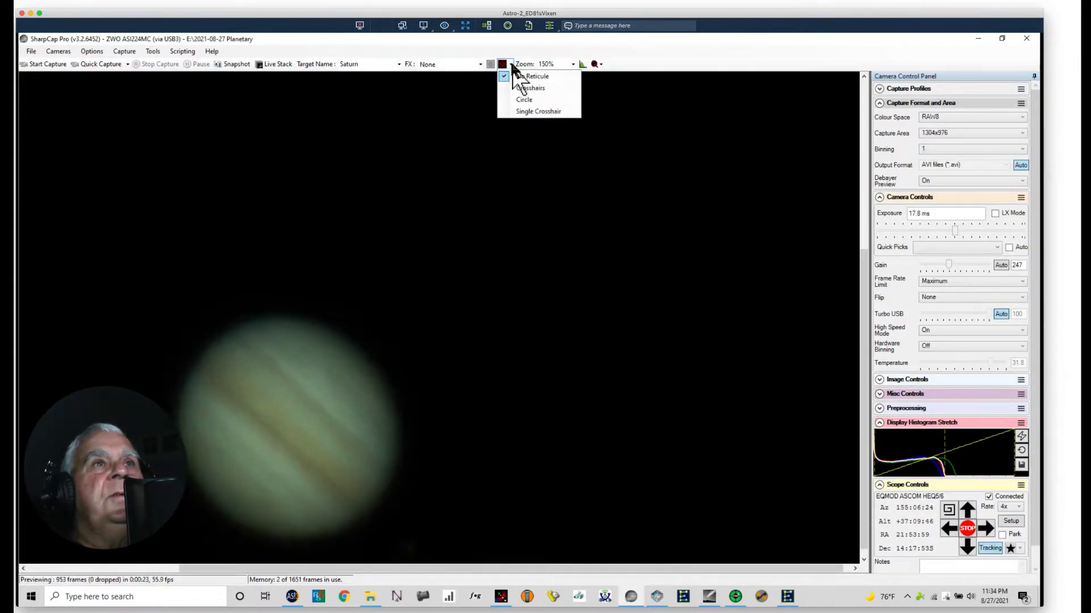
click(527, 113)
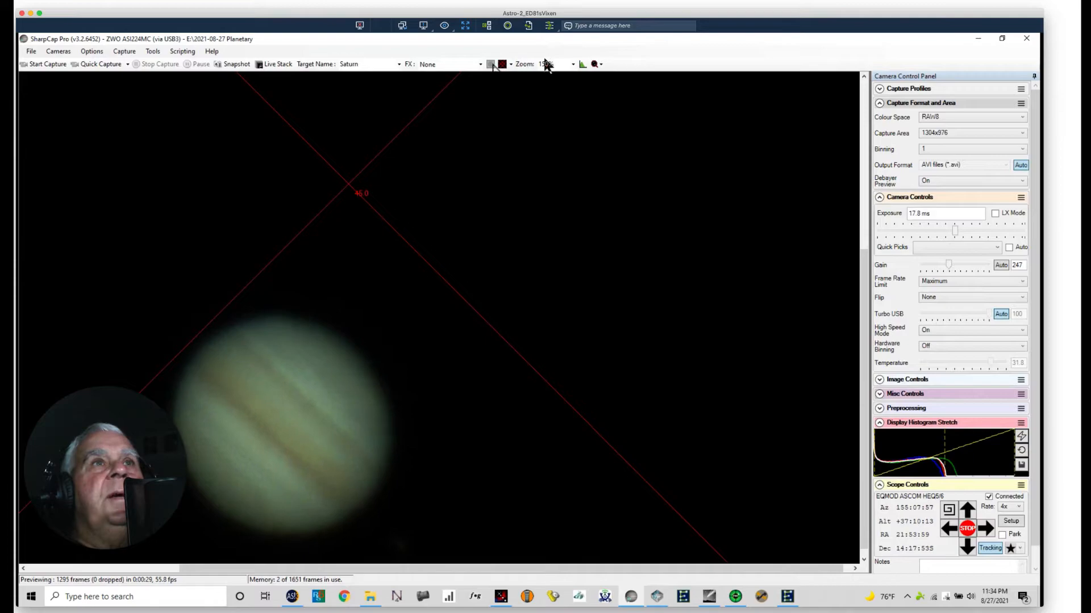
Step: Set the preview zoom to Auto and centre Jupiter on the crosshair by nudging the mount north and west with EQMOD
click(572, 64)
click(553, 76)
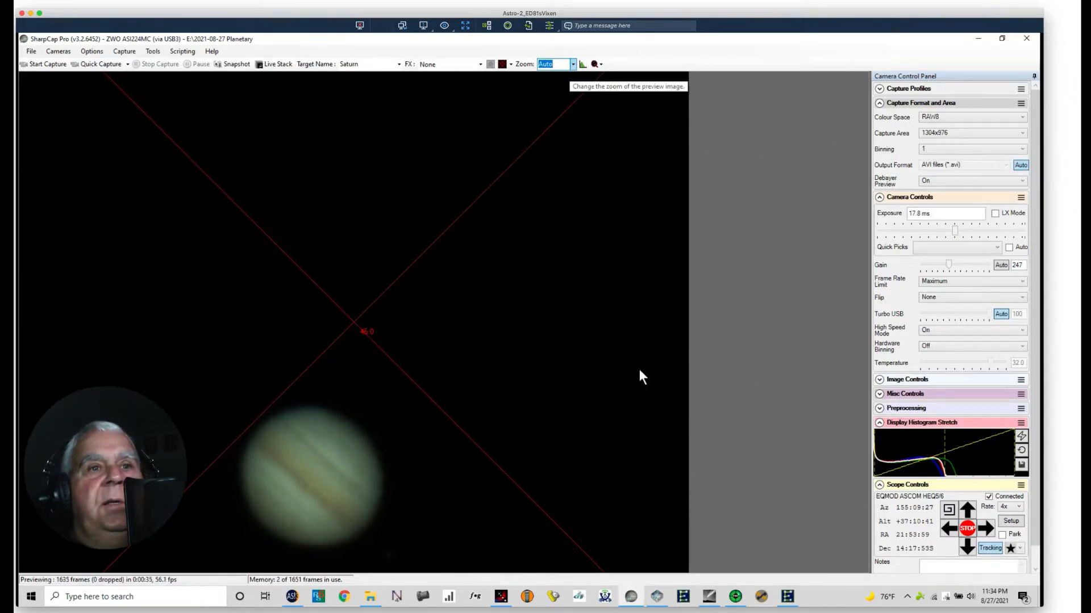
click(786, 595)
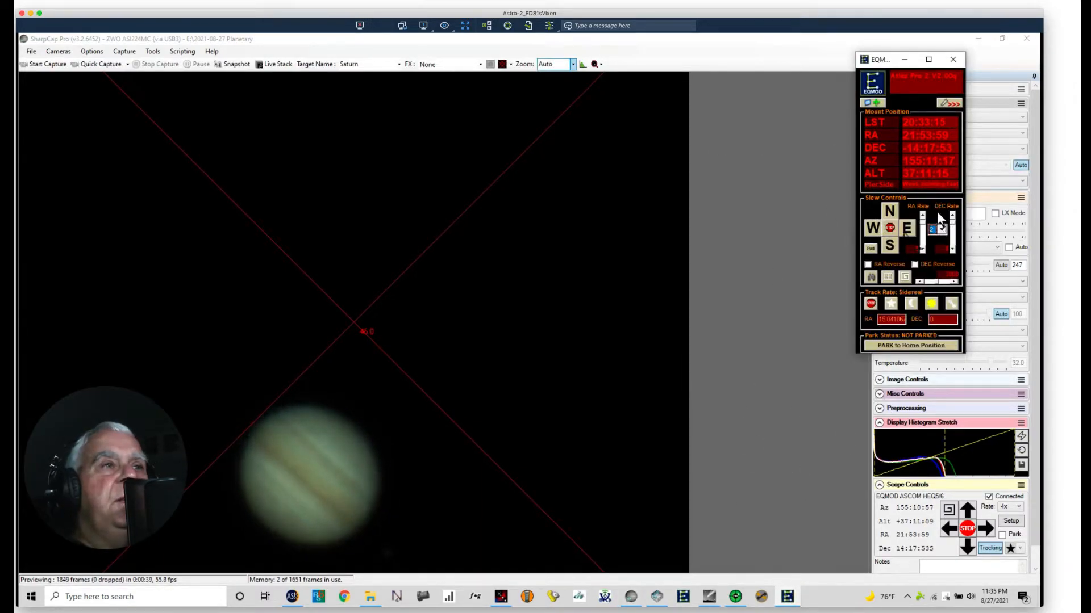
click(889, 215)
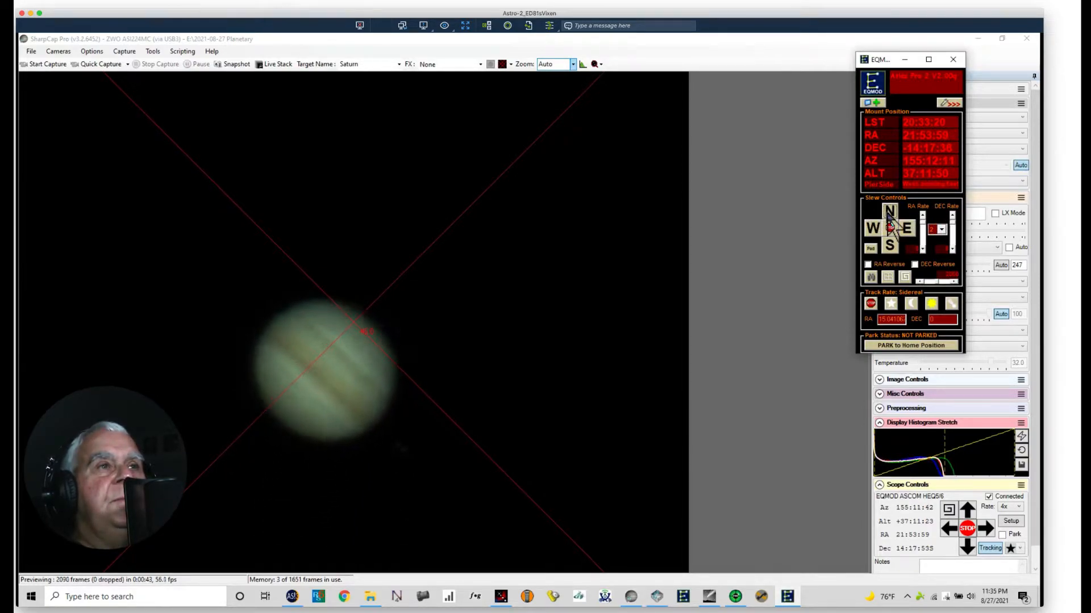
click(889, 215)
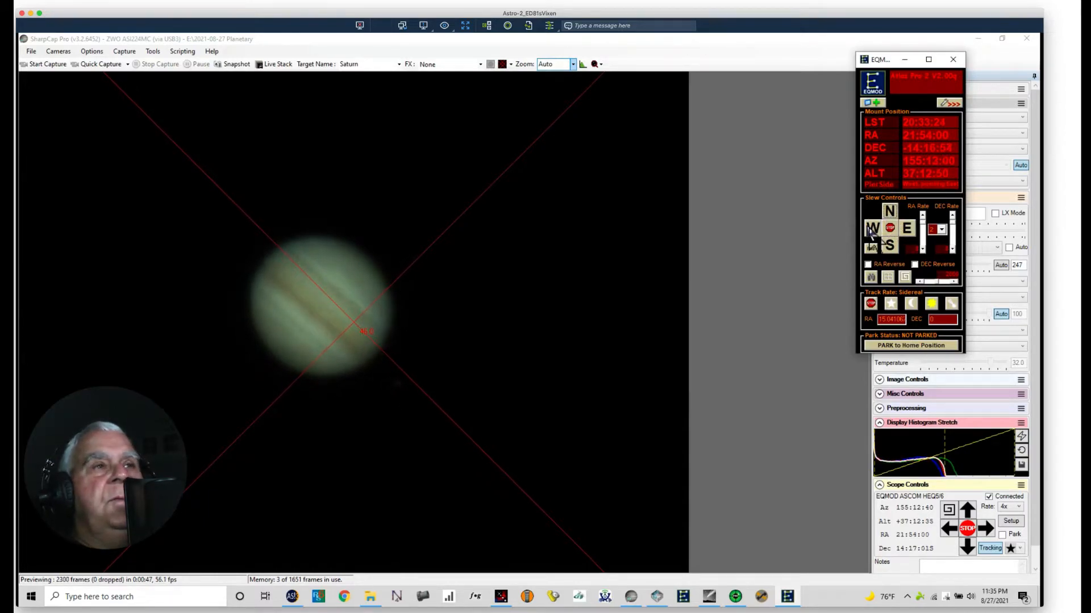
click(872, 228)
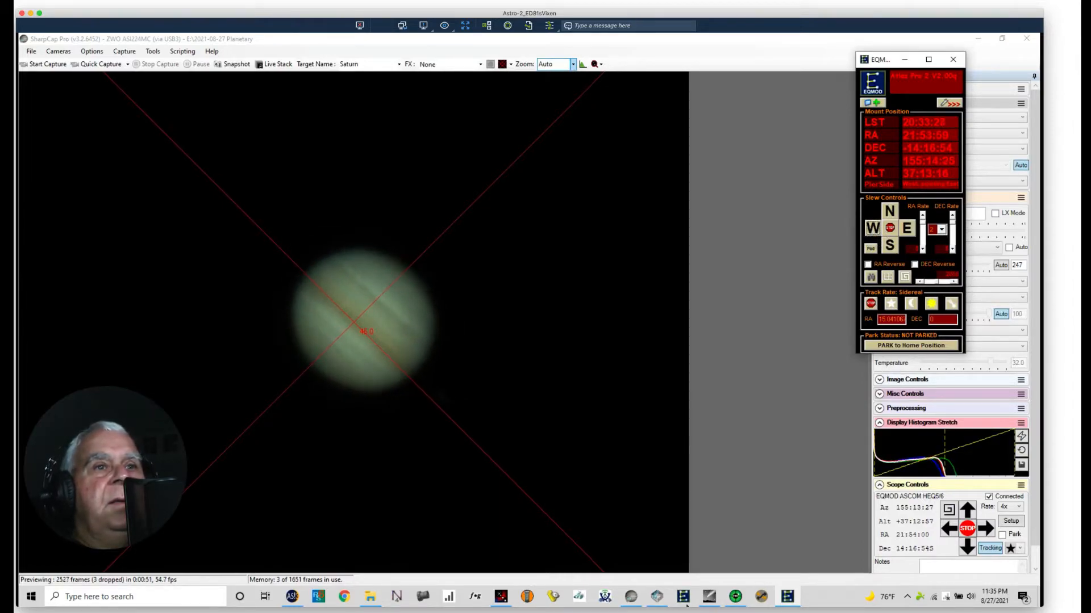
Step: Switch to PHD2 and clear the guiding history graph and the target plot
click(735, 597)
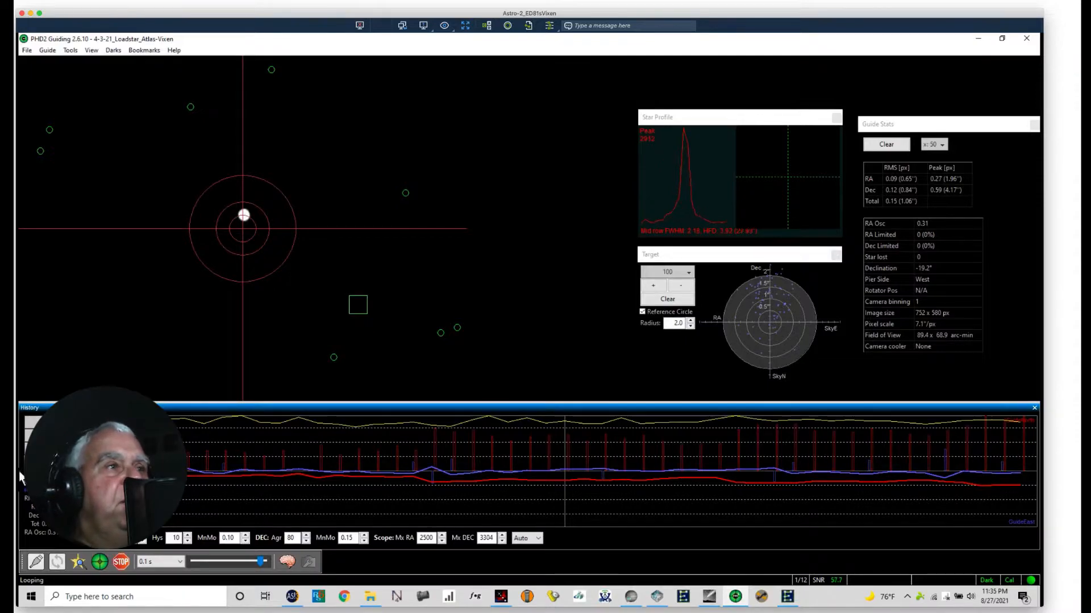
click(29, 464)
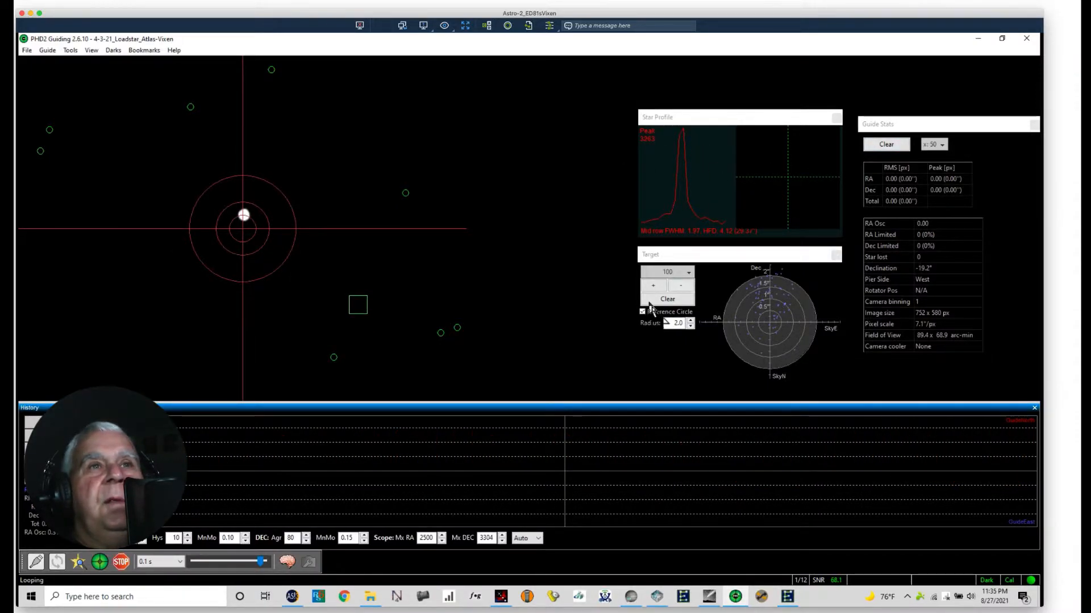
click(657, 302)
Step: Start guiding on an auto-selected star with the guide exposure set to 2.0 s
click(80, 561)
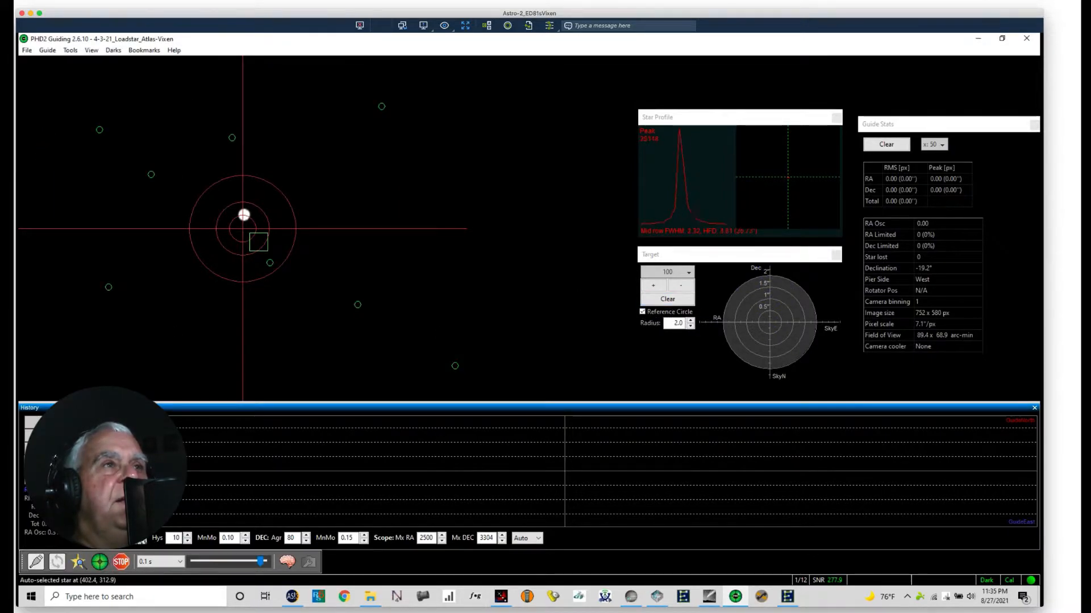
click(99, 562)
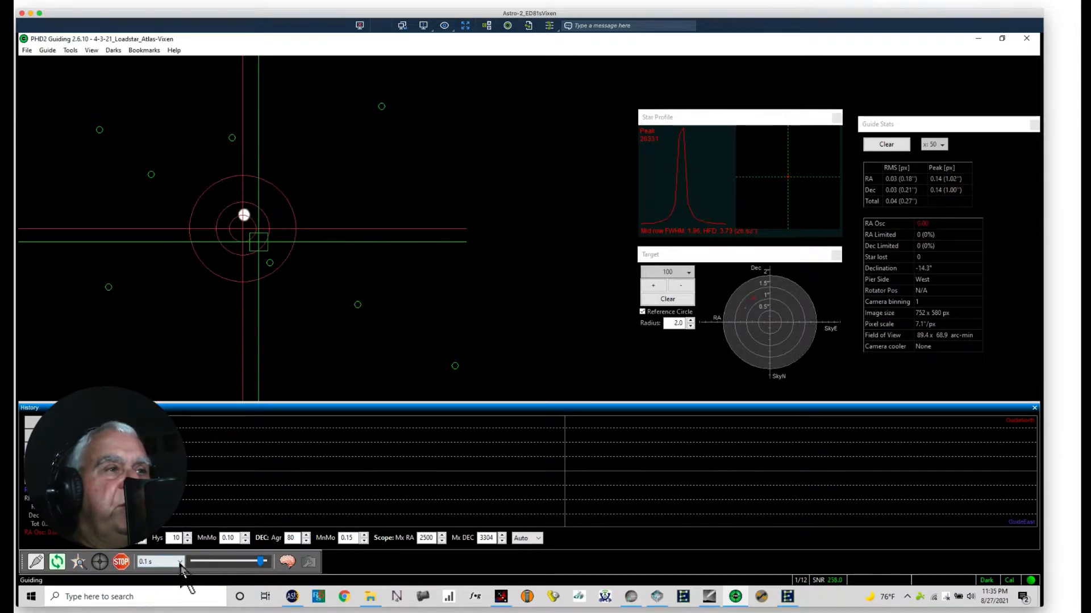
click(180, 562)
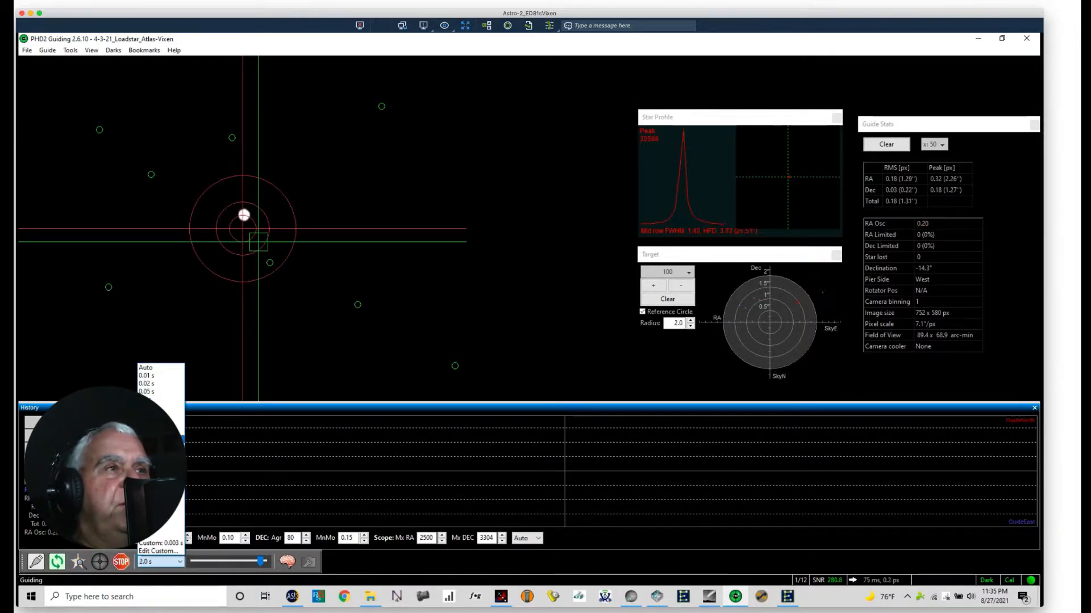
click(161, 439)
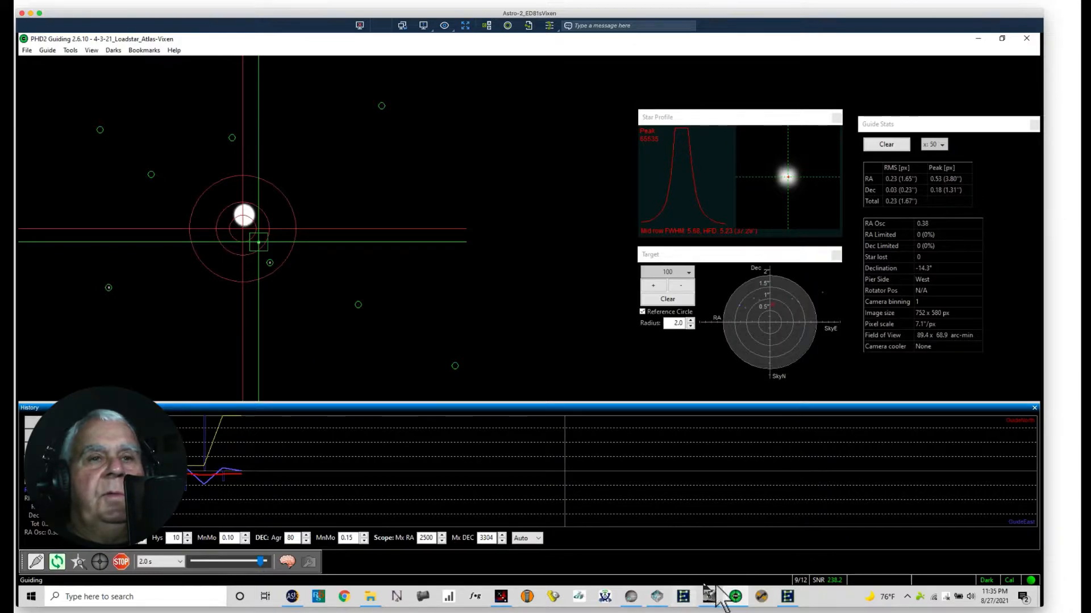
Step: Return to SharpCap, set the preview zoom to 150% and bring up the Moonlite focuser control
click(630, 597)
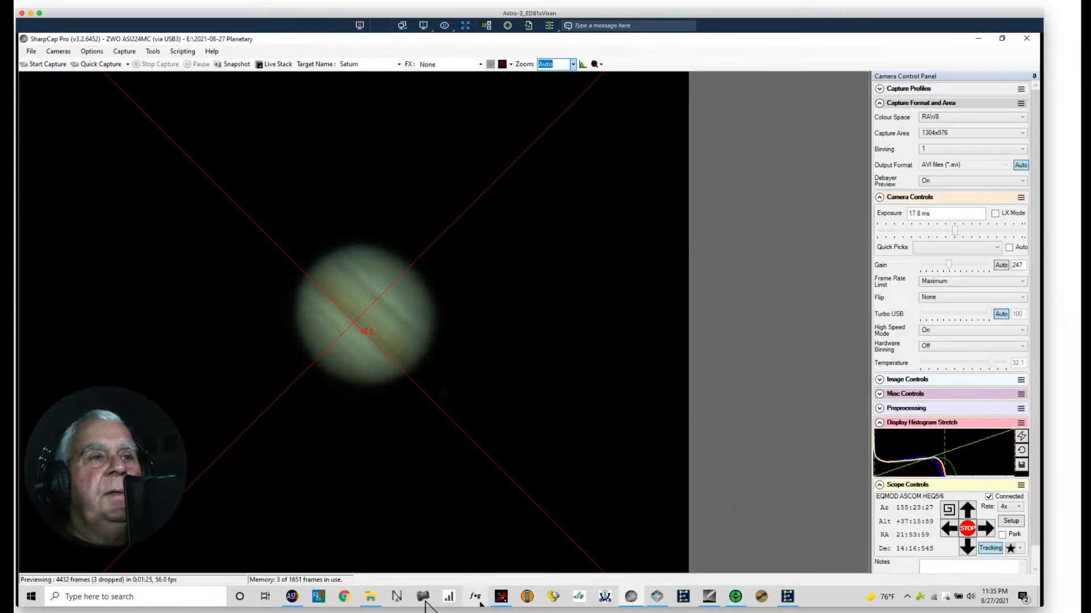
click(500, 595)
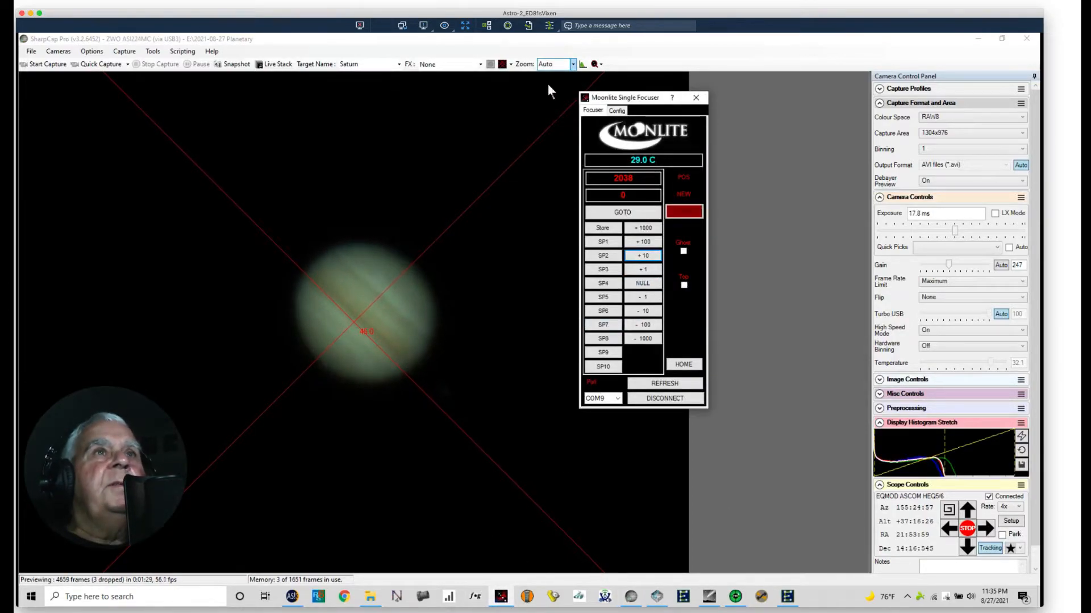
click(573, 64)
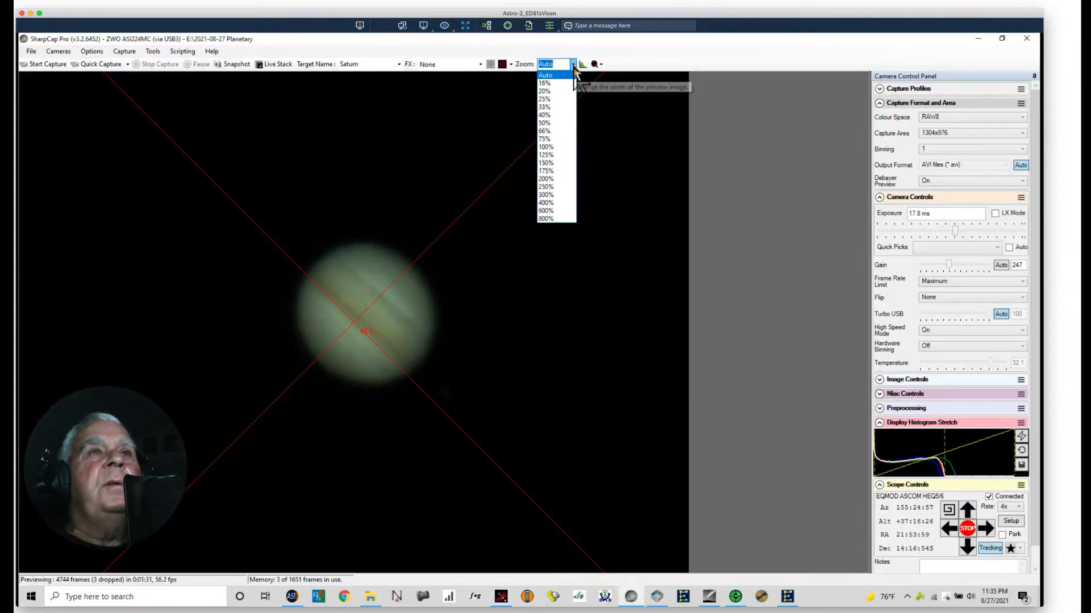
click(555, 163)
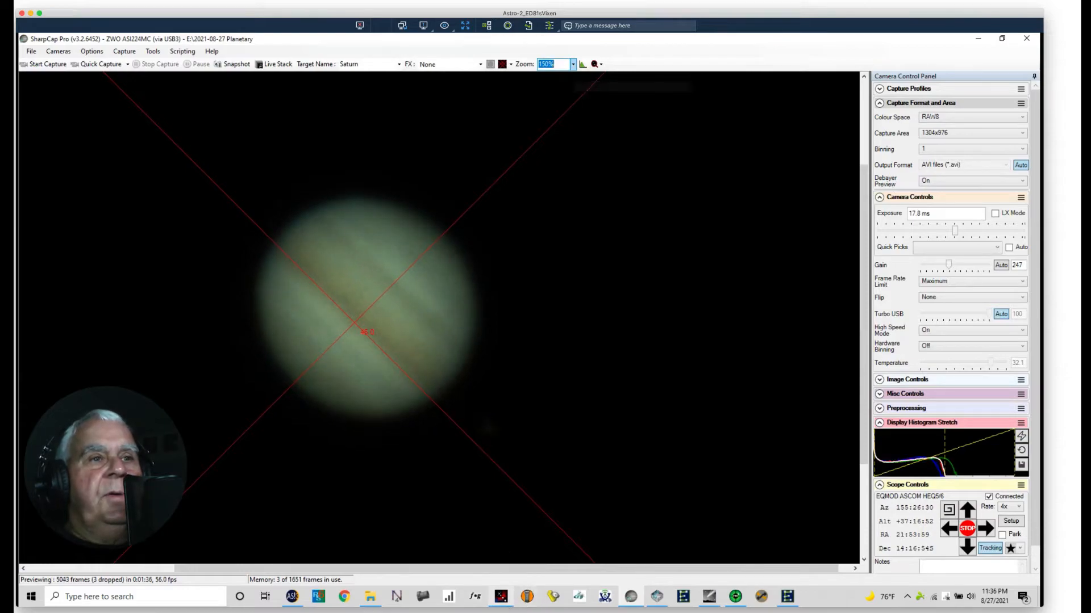
click(500, 596)
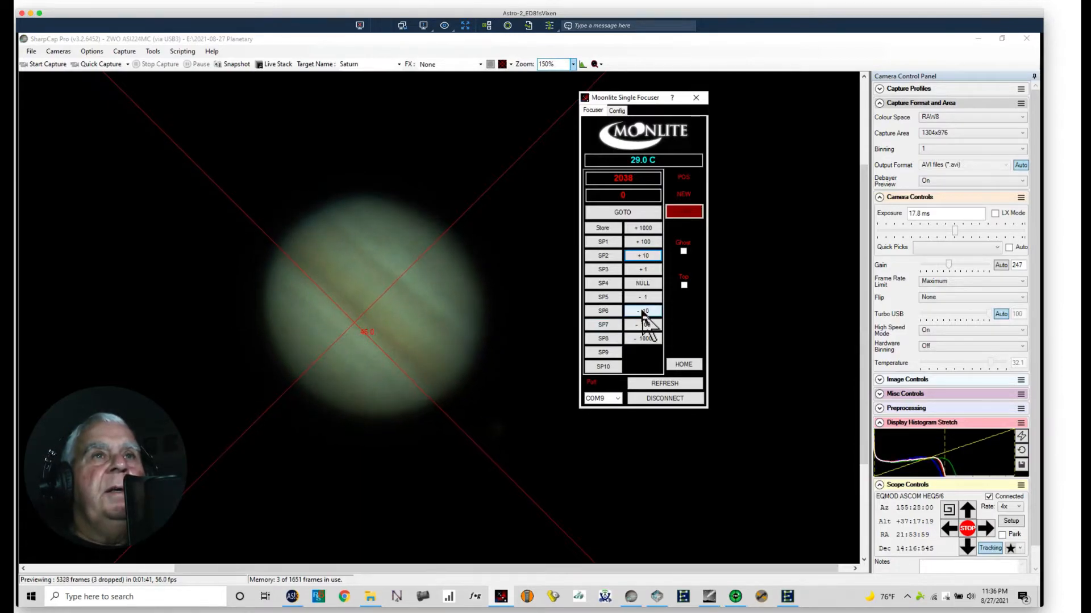
Step: Compare Jupiter's focus by moving the focuser outward and inward in steps of 10, finishing at position 2068
click(635, 259)
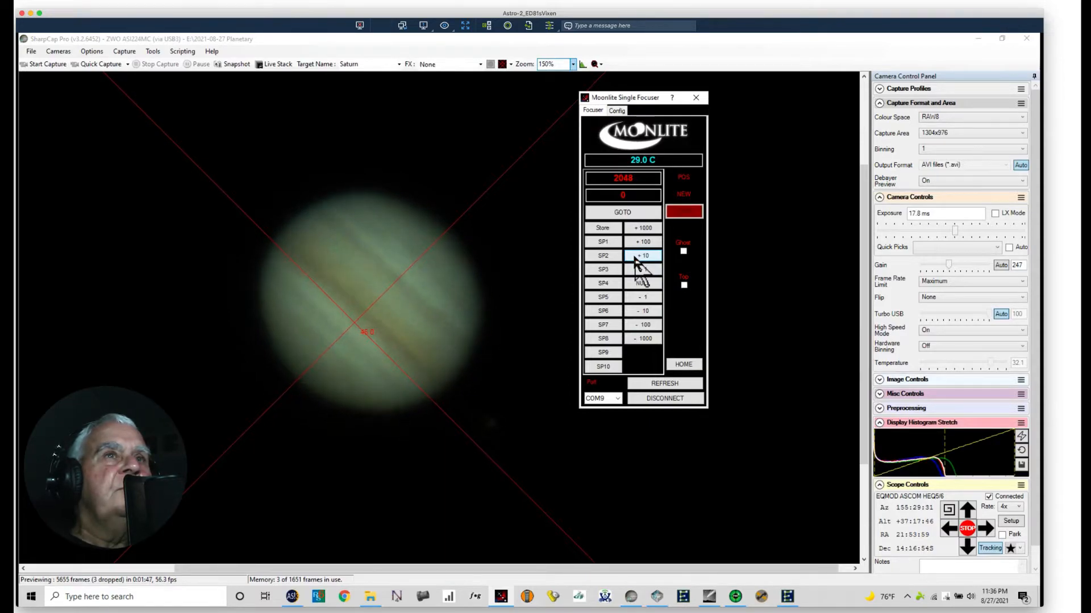
click(635, 259)
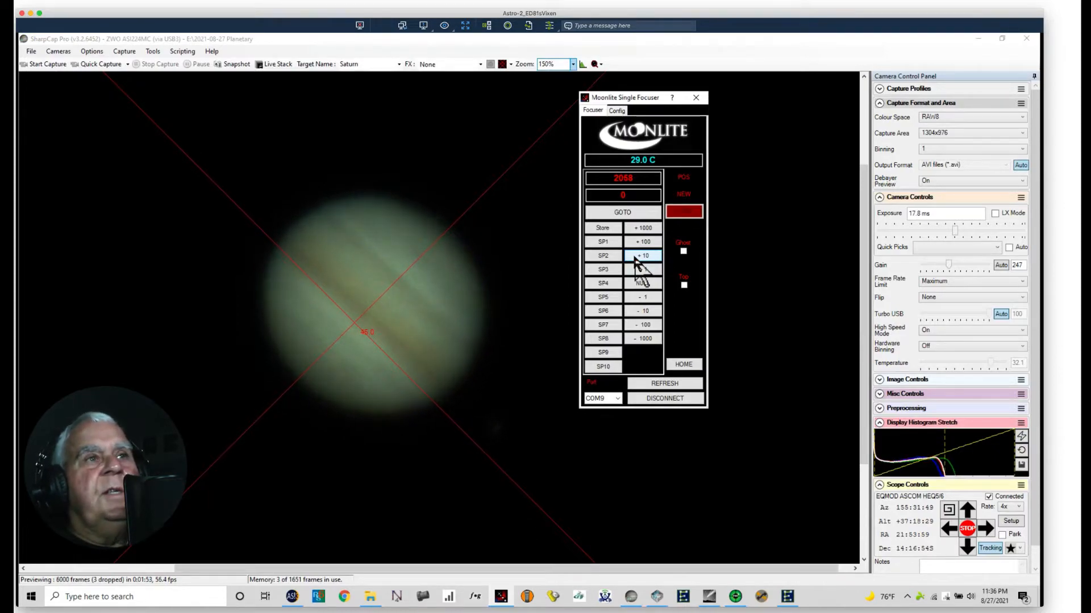
click(631, 316)
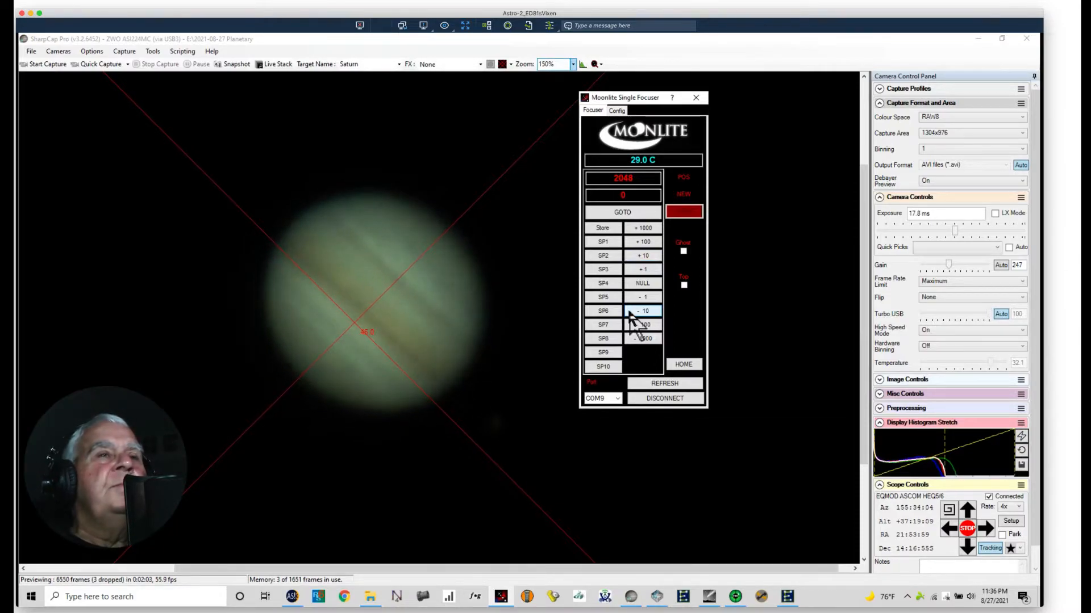
click(630, 256)
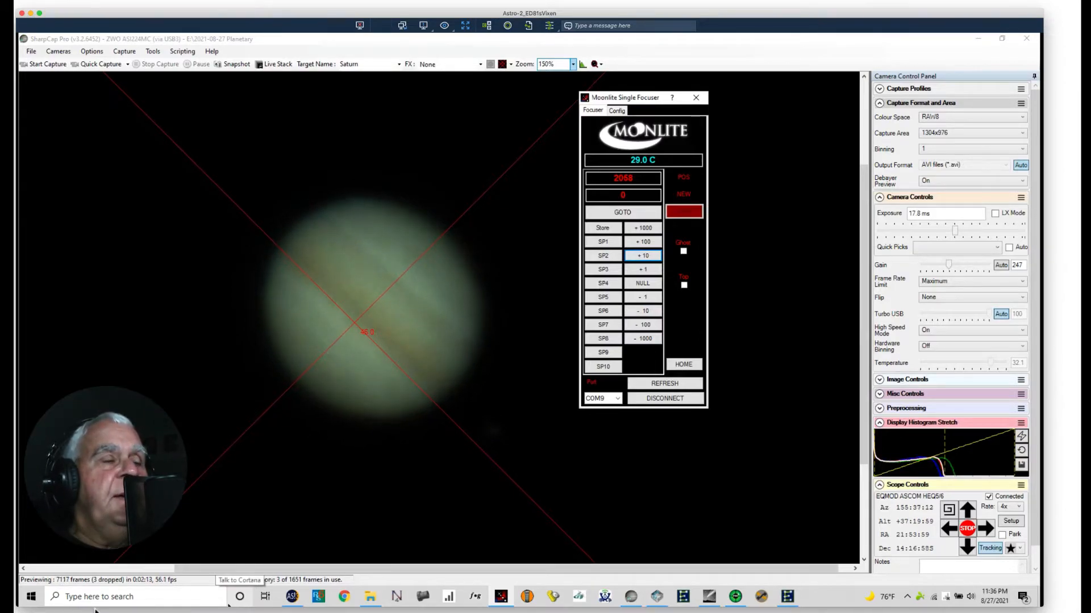
Step: Switch to WinJUPOS on the Astro-3 computer, reposition the Jupiter ephemerides window and set it to real time
key(ctrl+Left)
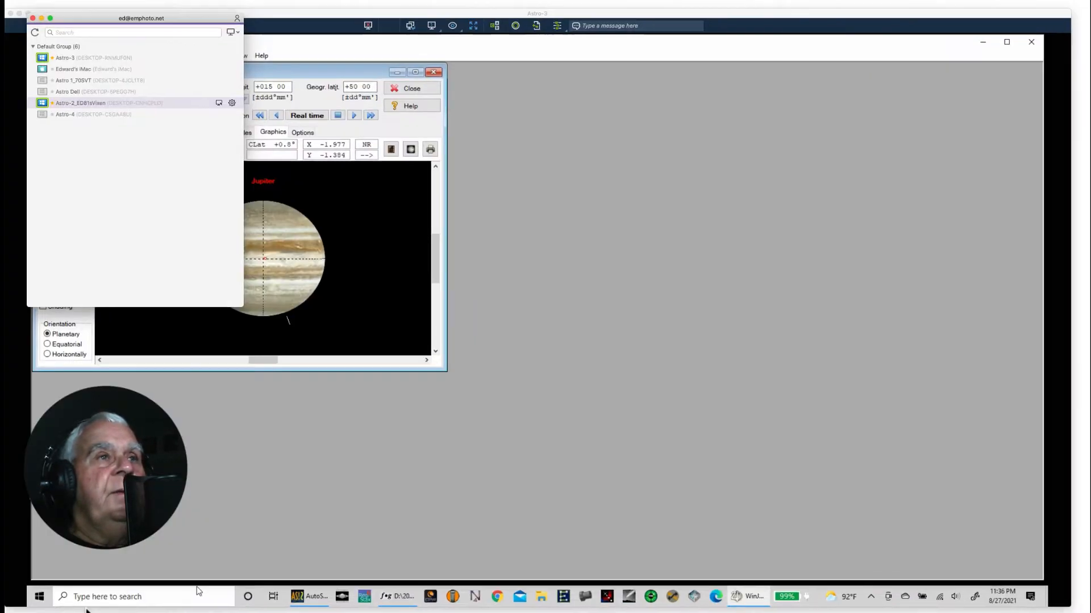
drag(323, 73, 482, 103)
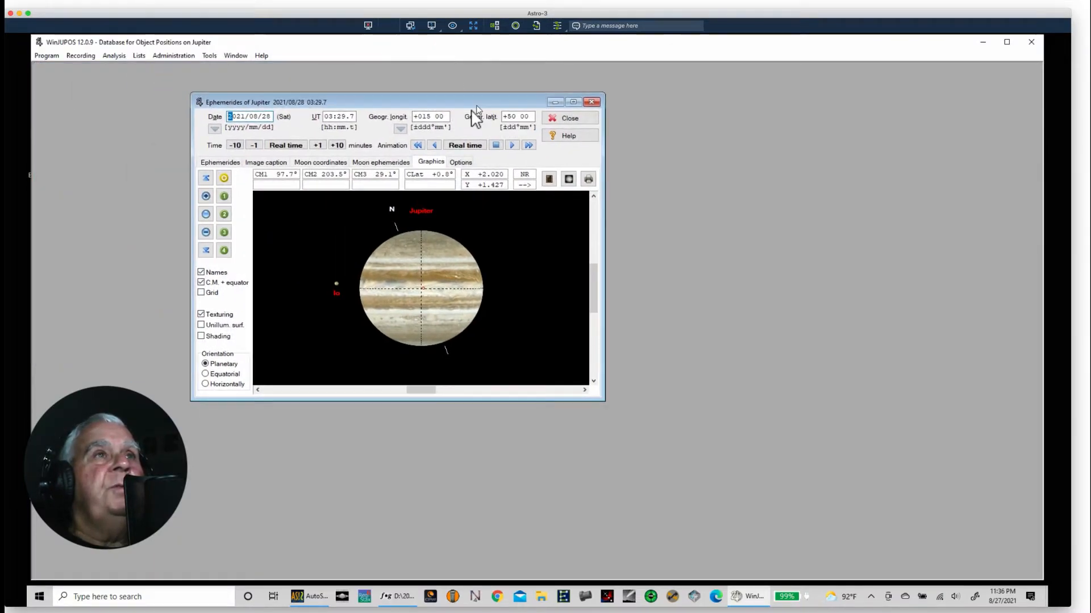
click(207, 57)
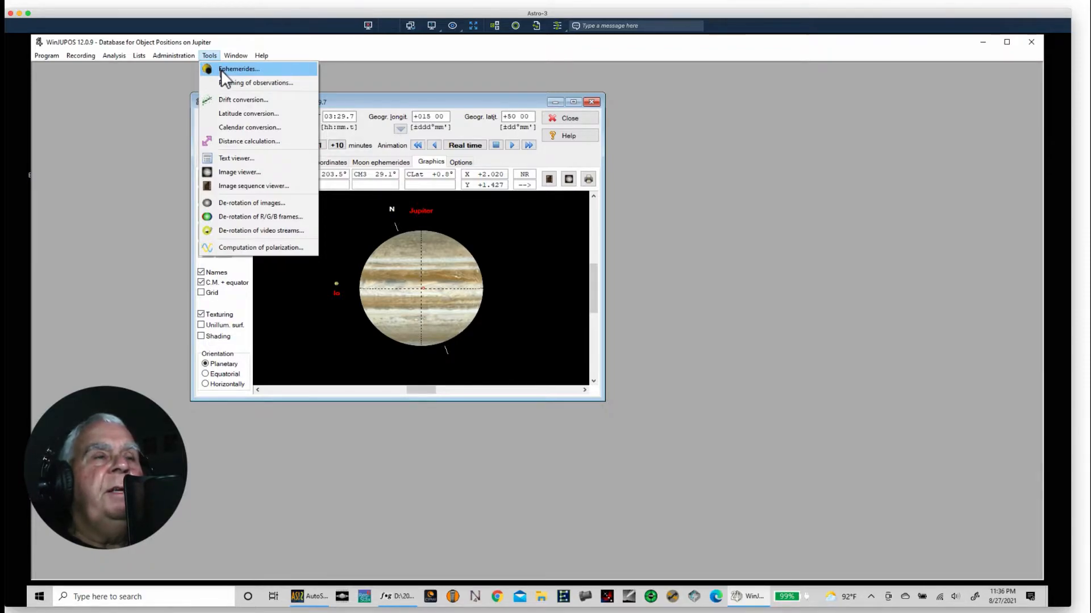
click(427, 76)
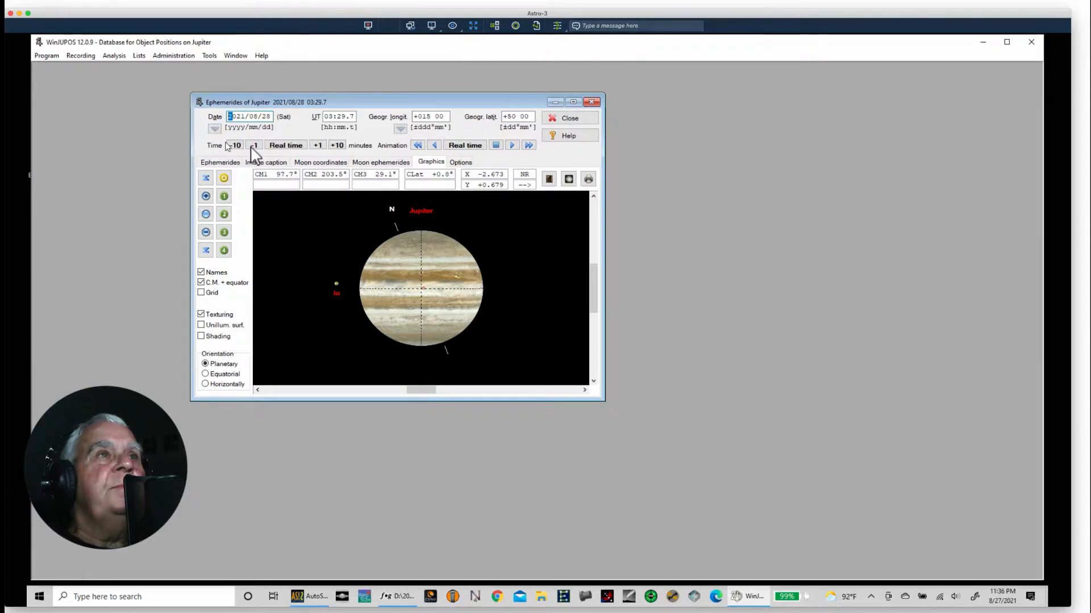
click(285, 146)
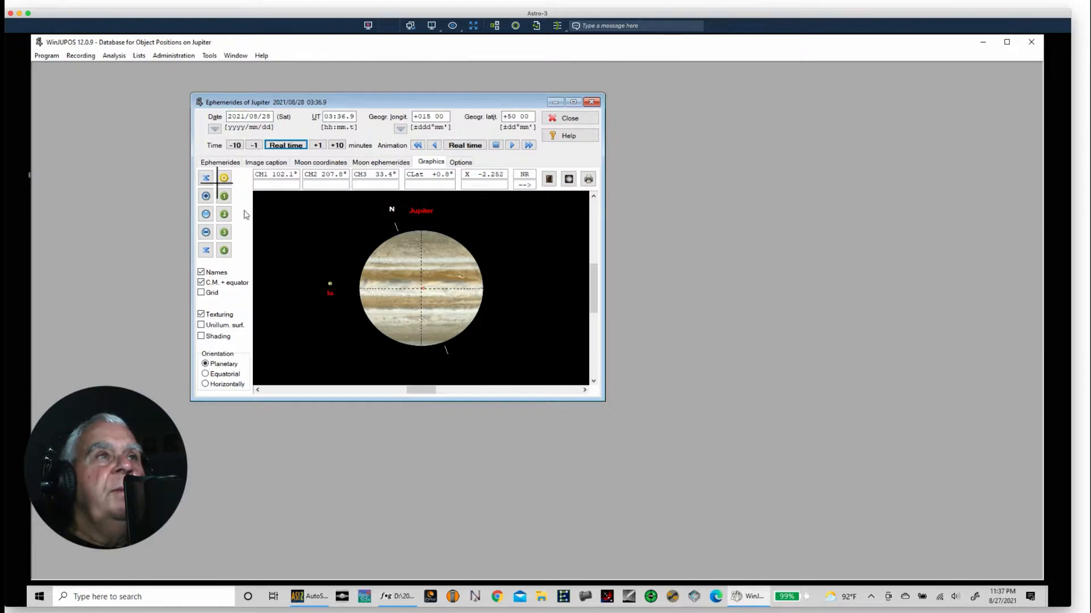
Step: Advance the Jupiter ephemeris in ten-minute steps to 07:06.9 UT and go back to 06:36.9 UT to check the Great Red Spot
click(338, 145)
click(337, 145)
click(338, 146)
click(338, 145)
click(338, 145)
click(338, 145)
double_click(338, 146)
double_click(338, 145)
double_click(337, 146)
click(337, 146)
double_click(338, 145)
double_click(337, 145)
double_click(337, 146)
double_click(337, 146)
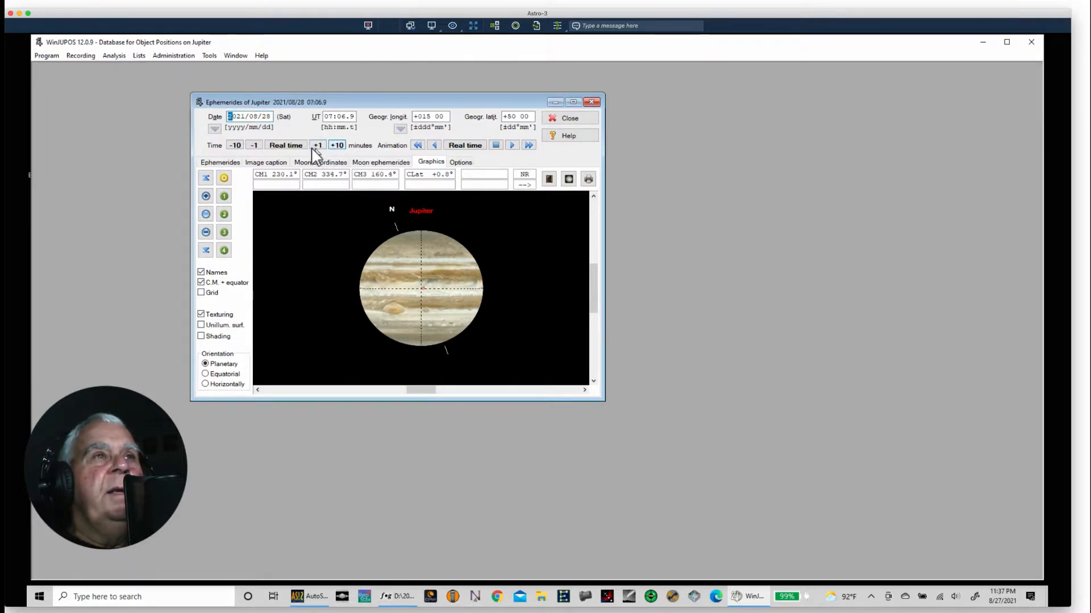
click(238, 146)
click(237, 146)
click(237, 146)
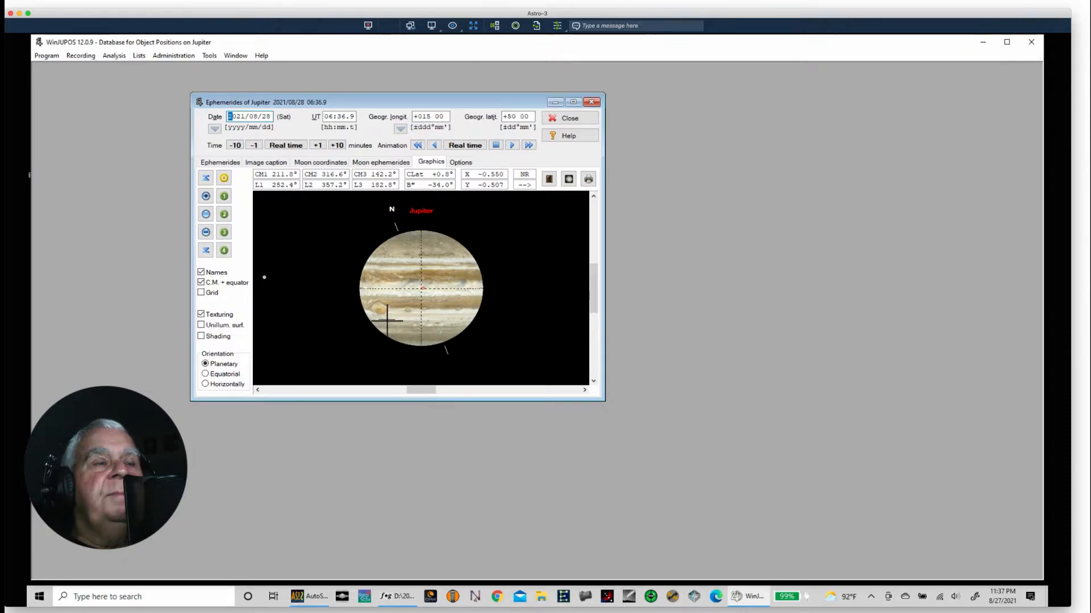
Step: Advance the ephemeris in ten-minute steps to 08:36.9 UT to follow the Great Red Spot across Jupiter's disc
click(336, 146)
click(337, 146)
click(336, 145)
click(336, 146)
click(337, 146)
click(336, 146)
click(336, 145)
click(336, 146)
click(336, 145)
click(336, 145)
click(336, 145)
click(336, 146)
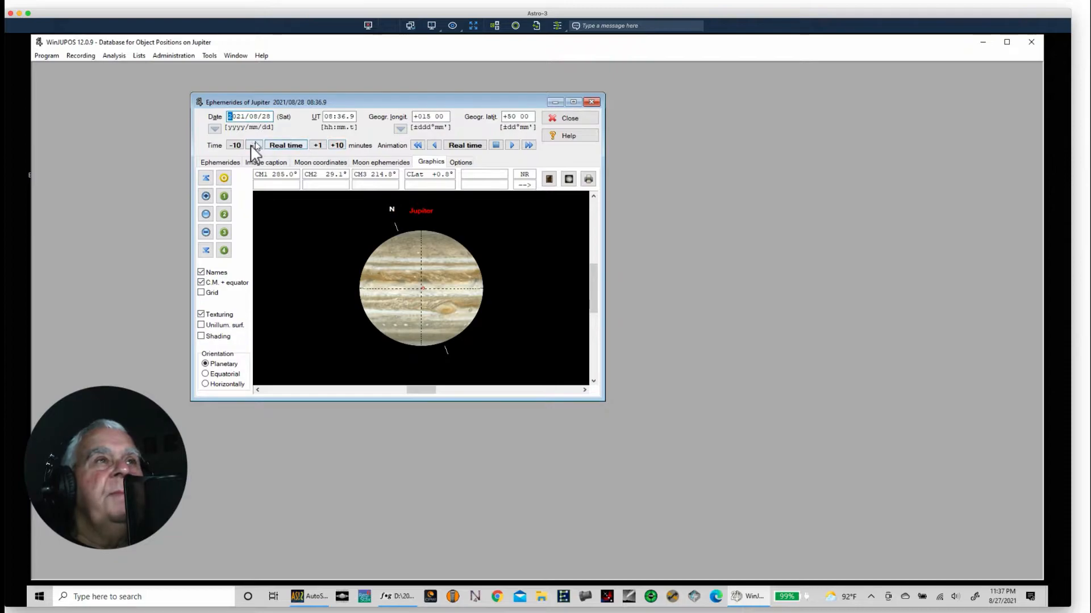
Step: Step the ephemeris back in ten-minute steps to 02:16.9 UT to view Jupiter's earlier rotation, and reset it to real time
click(233, 145)
click(233, 145)
click(233, 145)
click(233, 145)
click(233, 145)
click(233, 145)
click(233, 146)
click(233, 145)
click(233, 146)
click(232, 145)
click(233, 145)
click(233, 145)
click(233, 145)
click(233, 145)
click(232, 145)
click(233, 146)
click(233, 145)
click(233, 146)
click(233, 145)
click(233, 145)
click(233, 145)
click(232, 146)
click(233, 145)
click(232, 146)
click(232, 146)
click(233, 145)
click(233, 145)
click(232, 146)
click(233, 145)
click(232, 145)
click(233, 145)
click(233, 145)
click(233, 145)
click(233, 146)
click(233, 146)
click(233, 146)
click(233, 145)
click(232, 146)
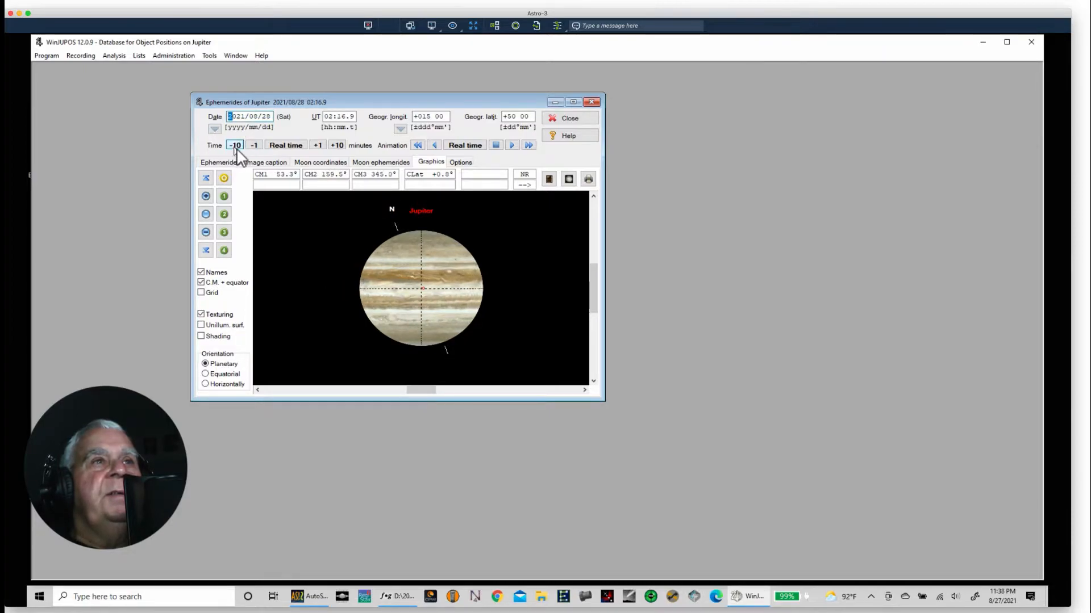
click(274, 145)
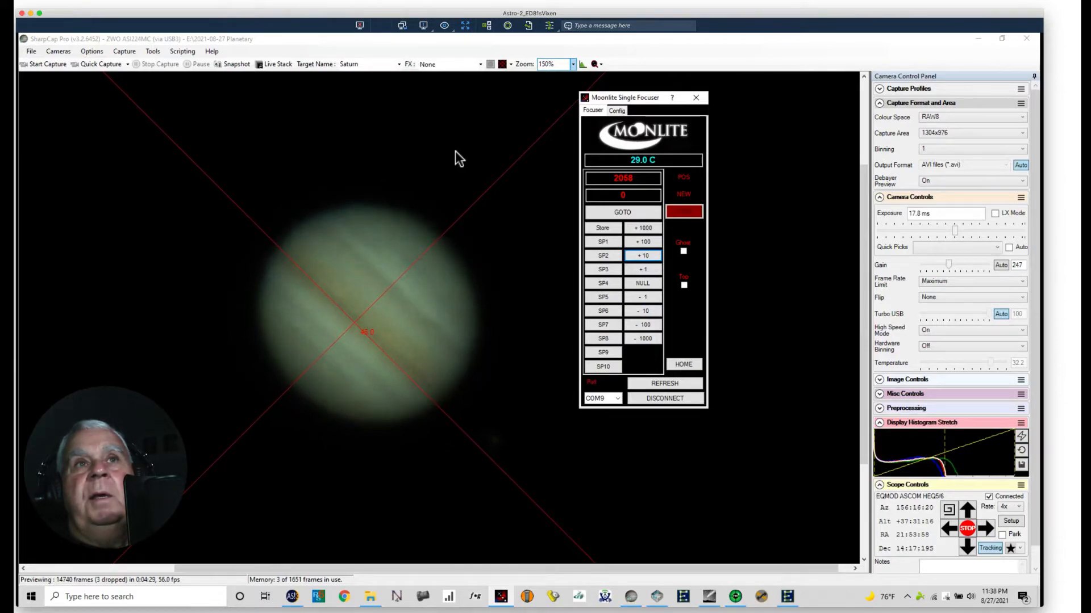
click(582, 76)
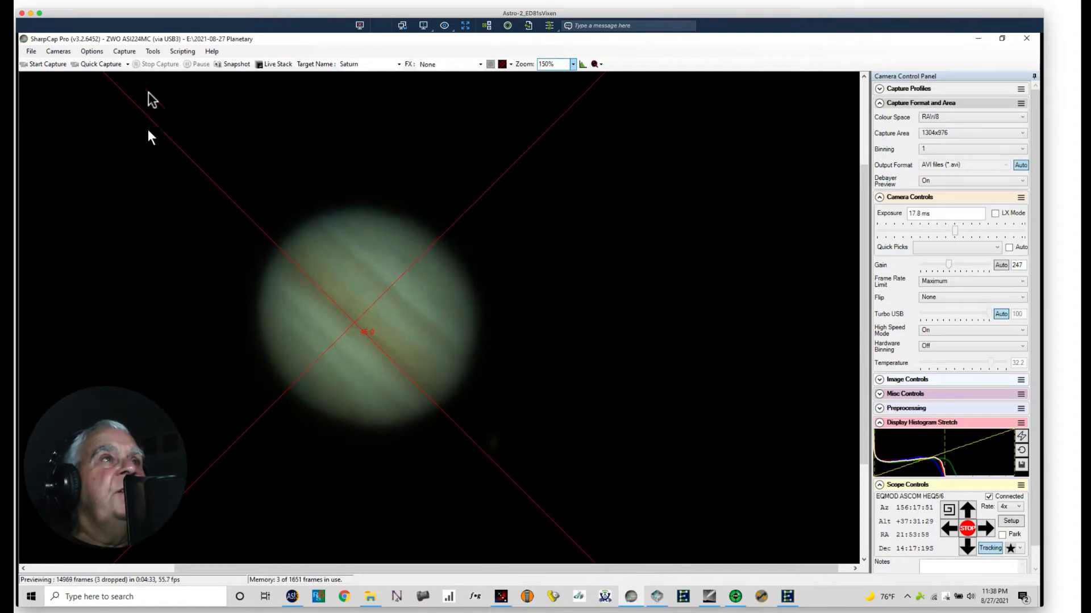
click(125, 51)
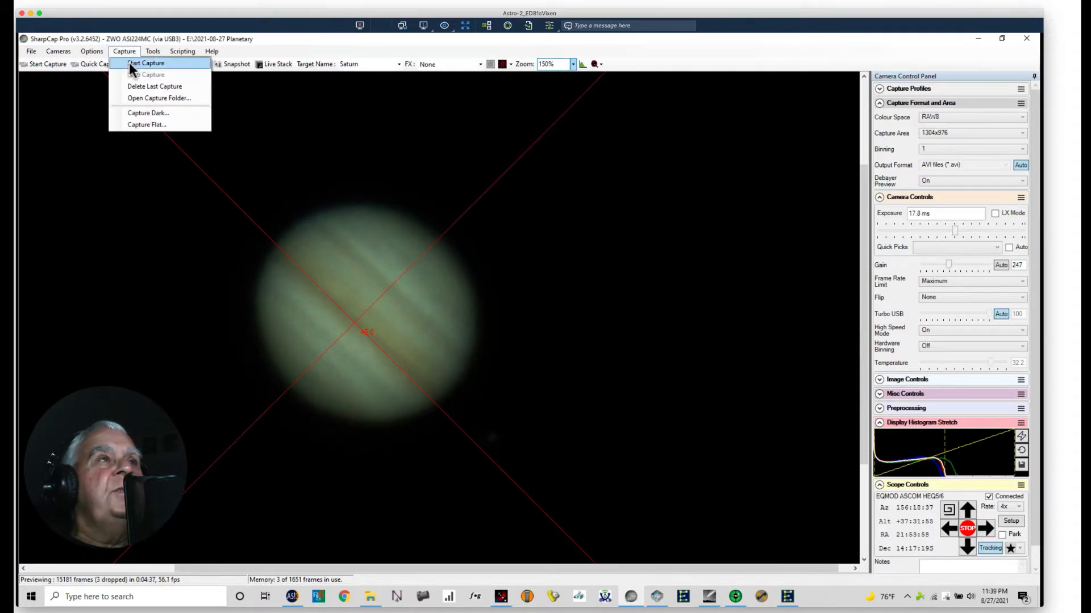
click(129, 63)
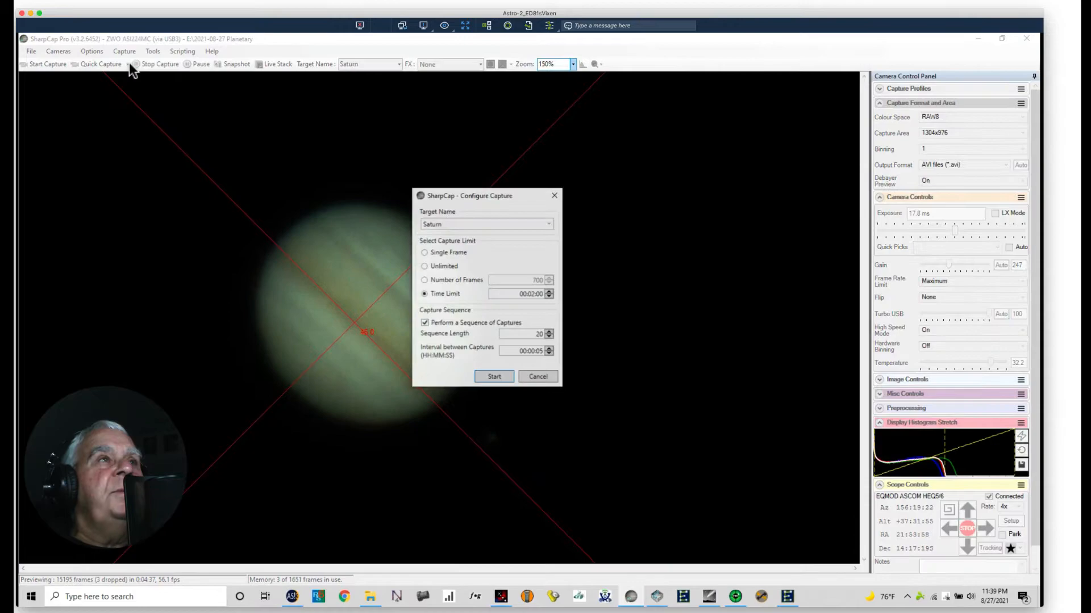
click(531, 294)
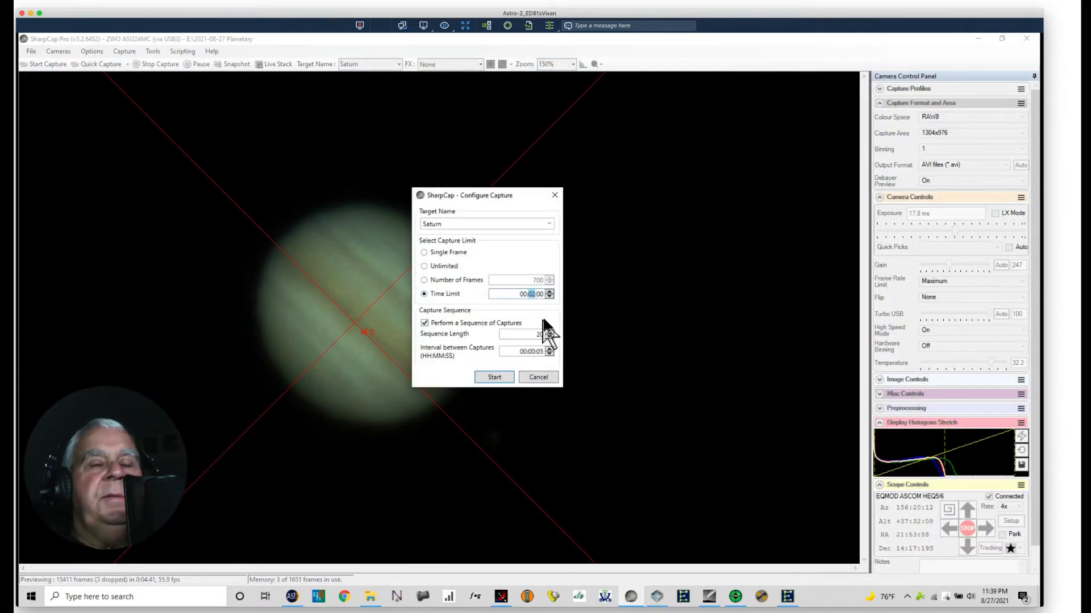
text(1)
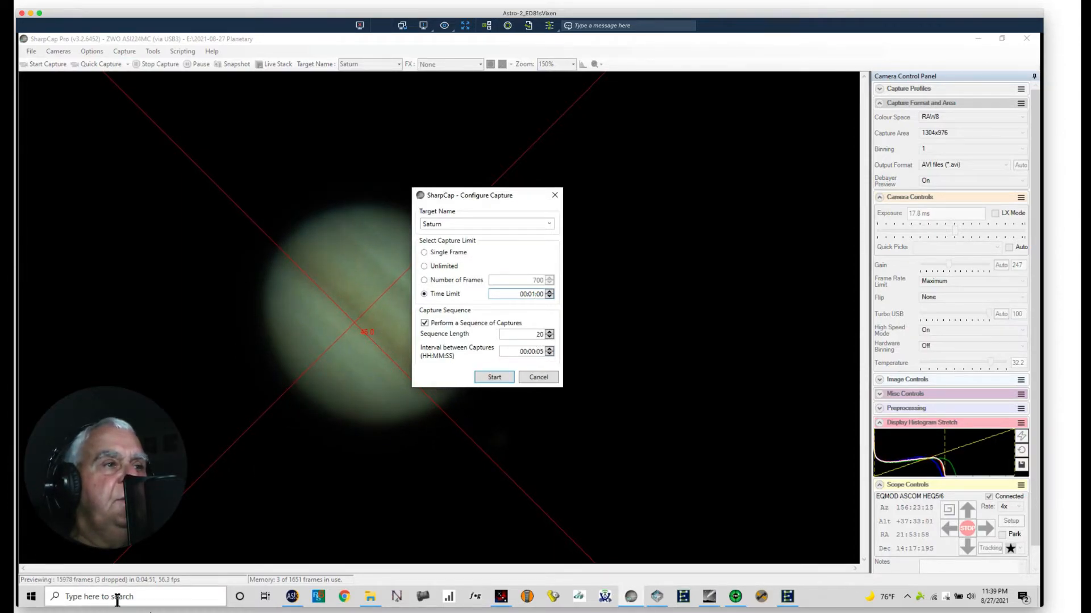
Step: Switch to SkySafari, check the date and time settings and the object information, and select Jupiter on the chart
click(236, 603)
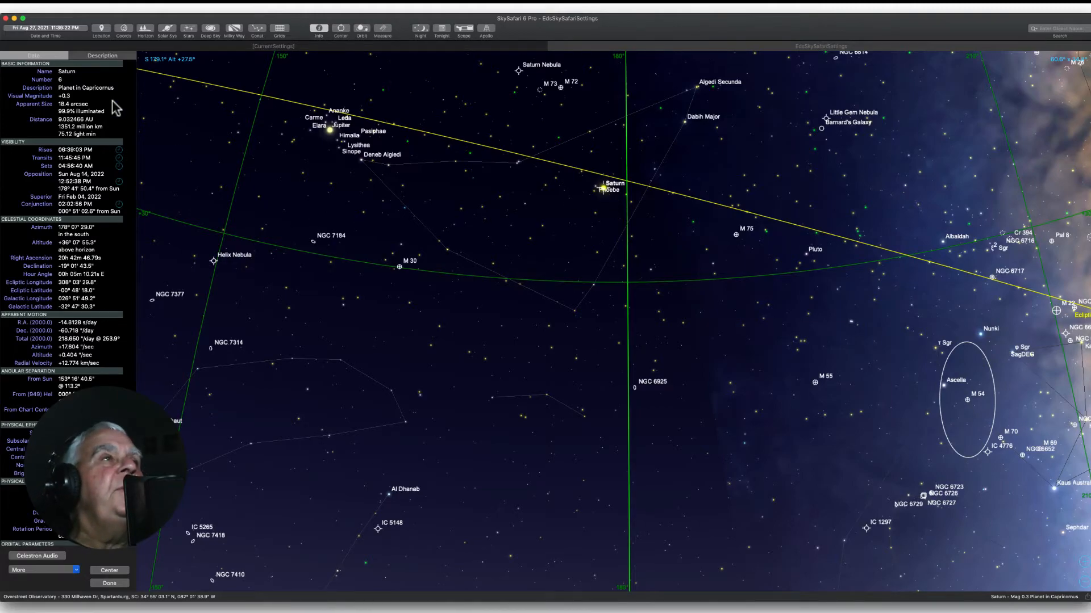
click(54, 29)
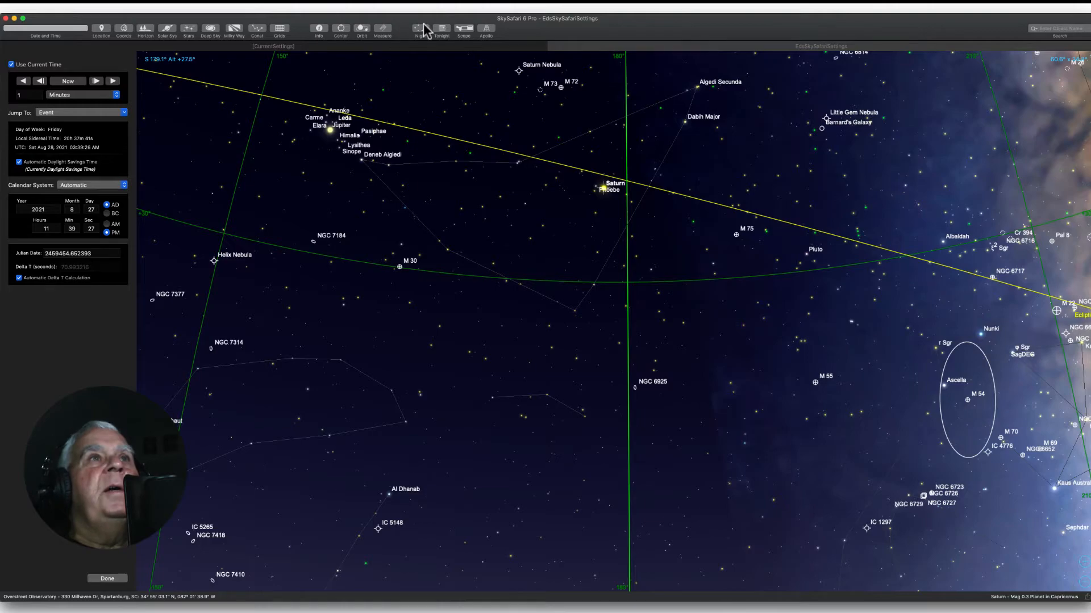
click(319, 31)
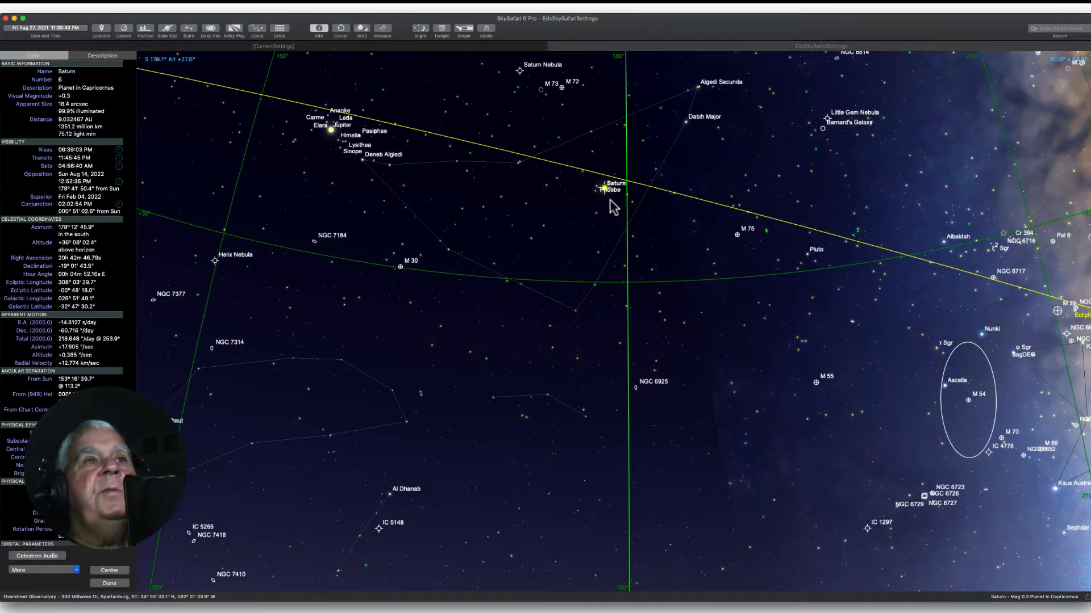
click(332, 131)
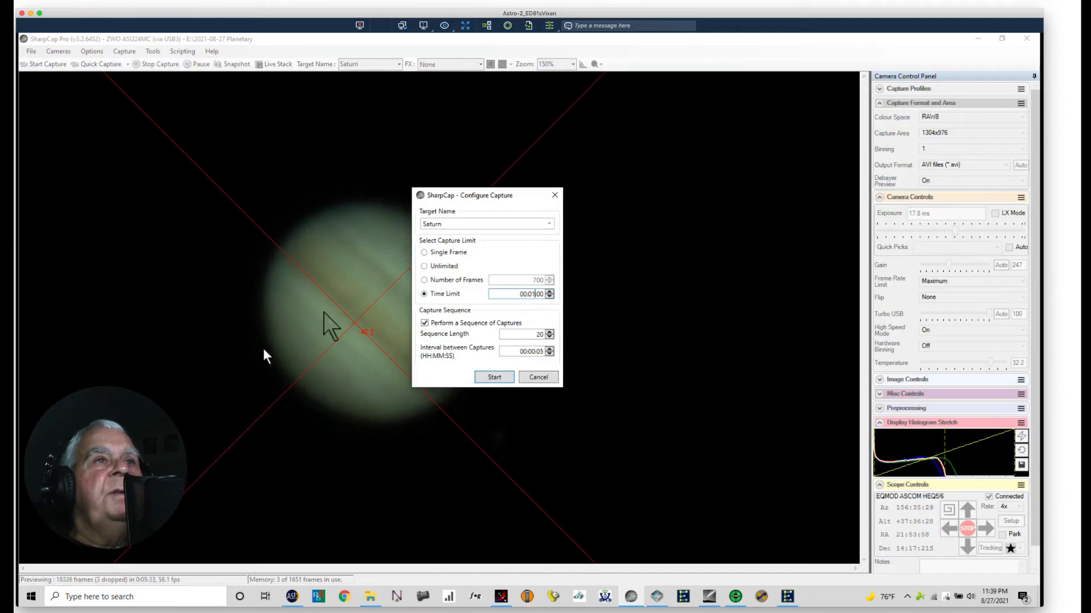
Step: Leave the pending SharpCap capture setup and reduce the exposure to 13.8 ms and the capture area to 488x488
drag(502, 197, 601, 187)
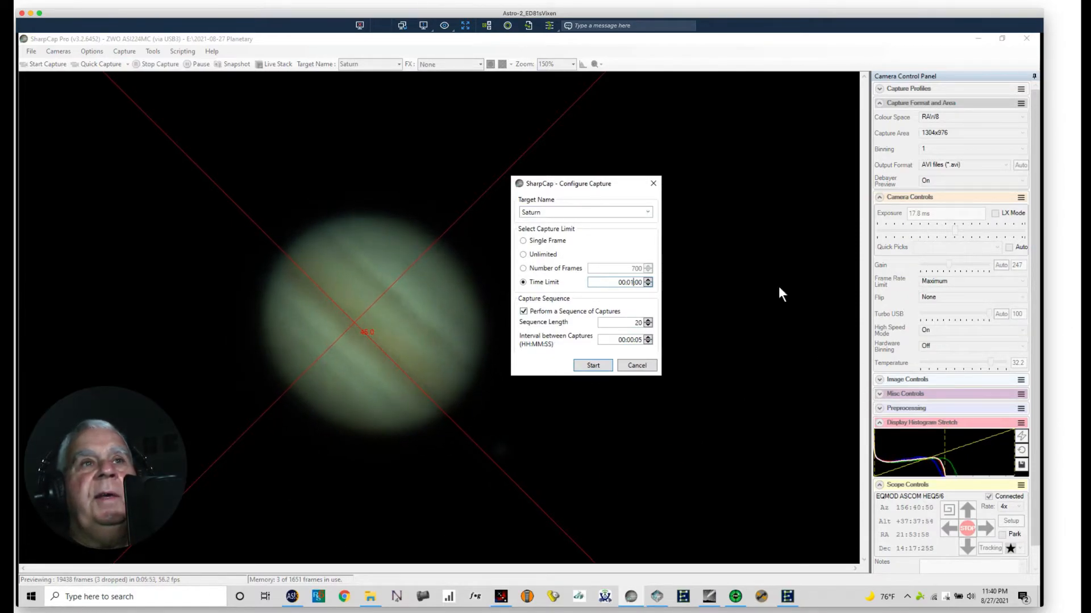
click(628, 367)
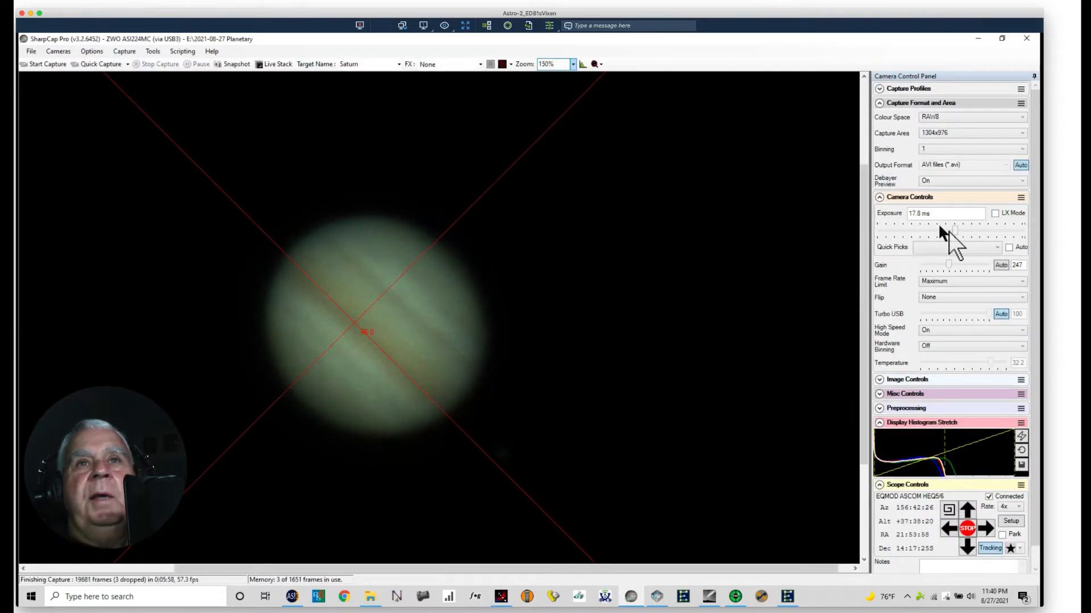
mouse_move(954, 228)
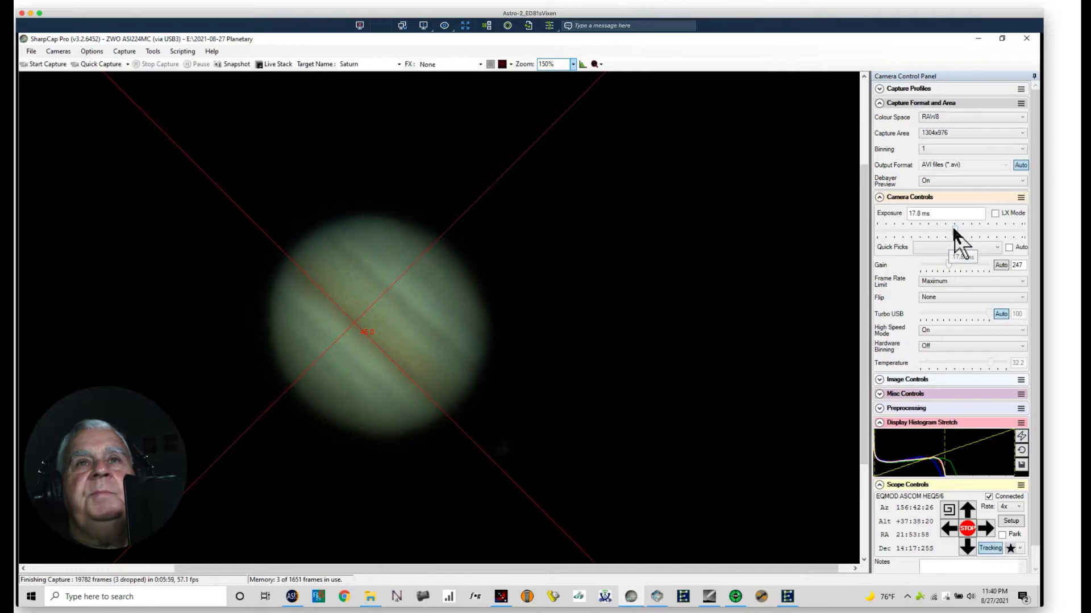
drag(953, 226, 951, 229)
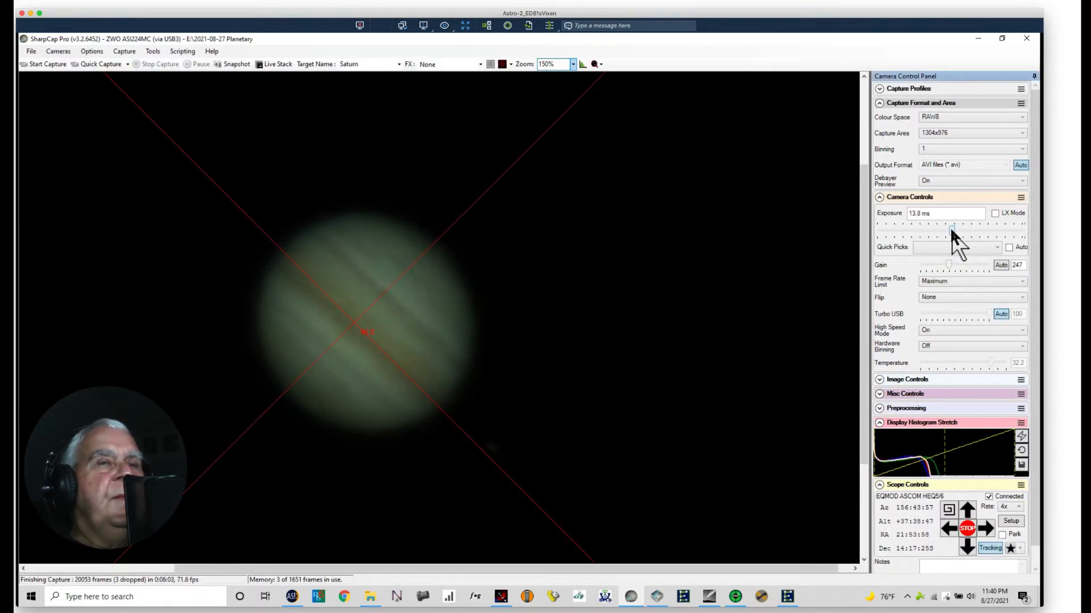
click(1023, 134)
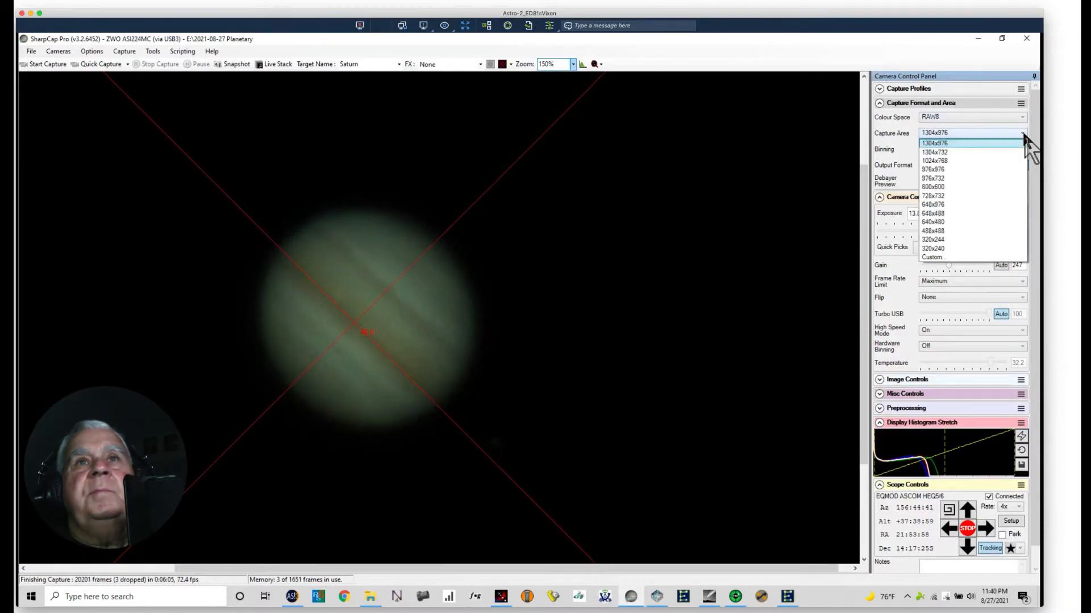
click(936, 223)
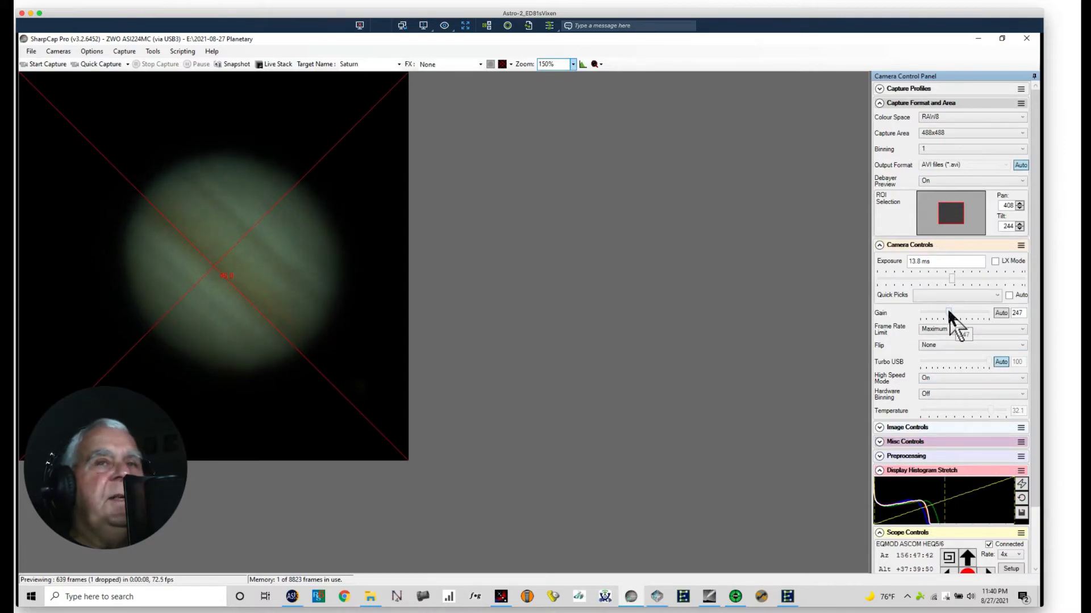
Step: Raise the camera gain to 279 and set the exposure to 13.0 ms
drag(949, 313, 953, 314)
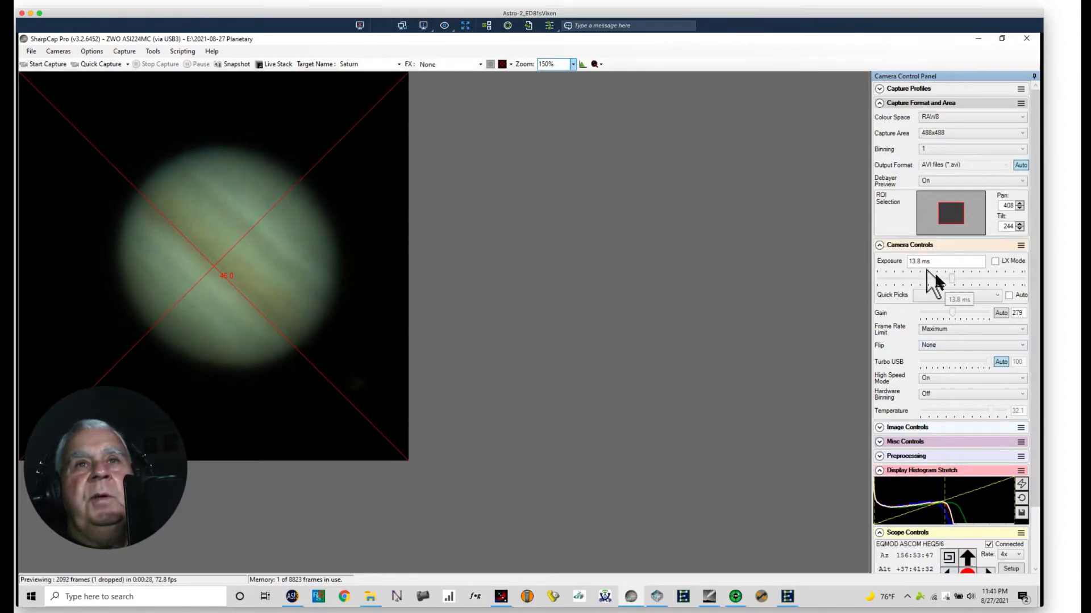
double_click(914, 261)
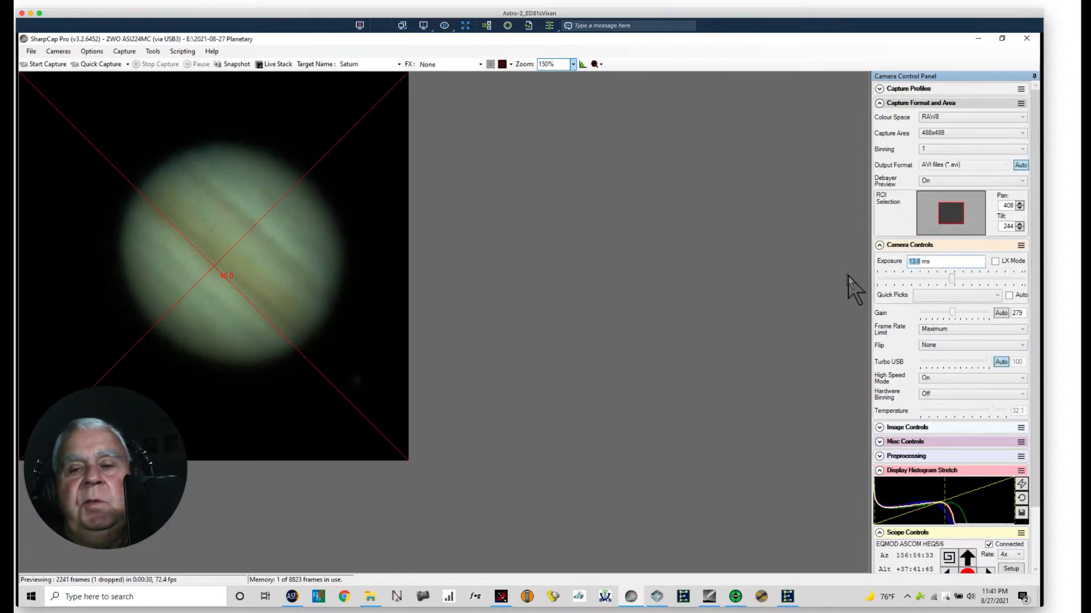
text(13.0)
key(Return)
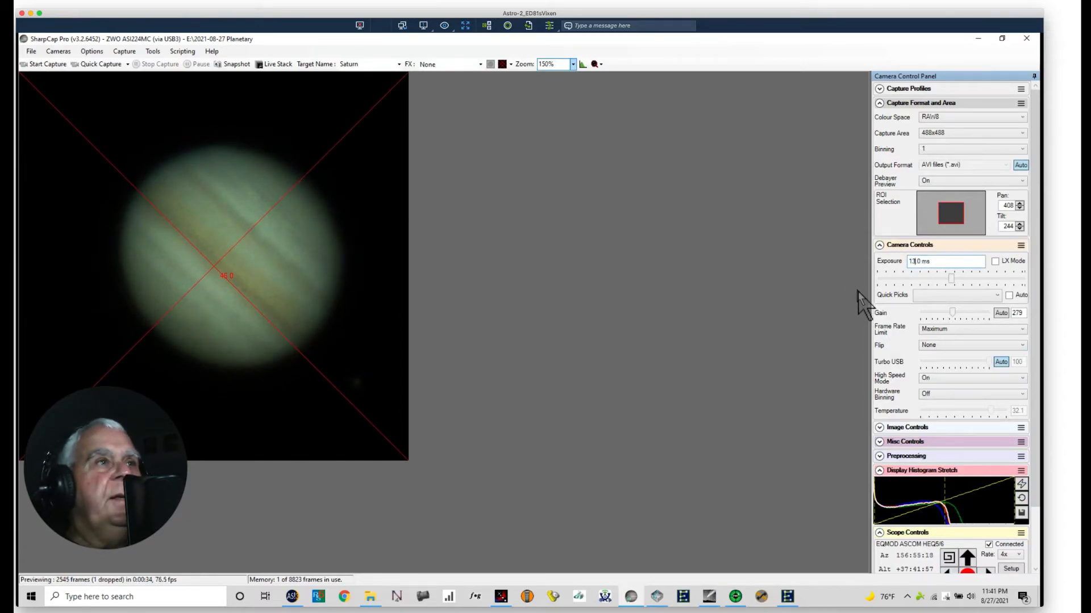
Step: Start a capture sequence of Jupiter with a time limit of 00:01:00 per recording
click(121, 51)
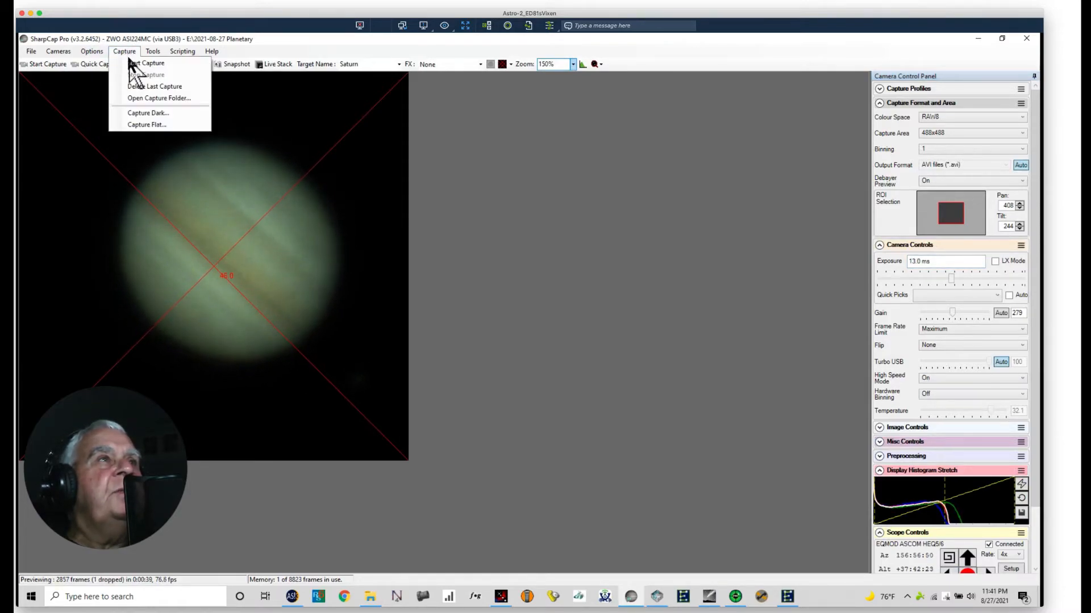
click(142, 63)
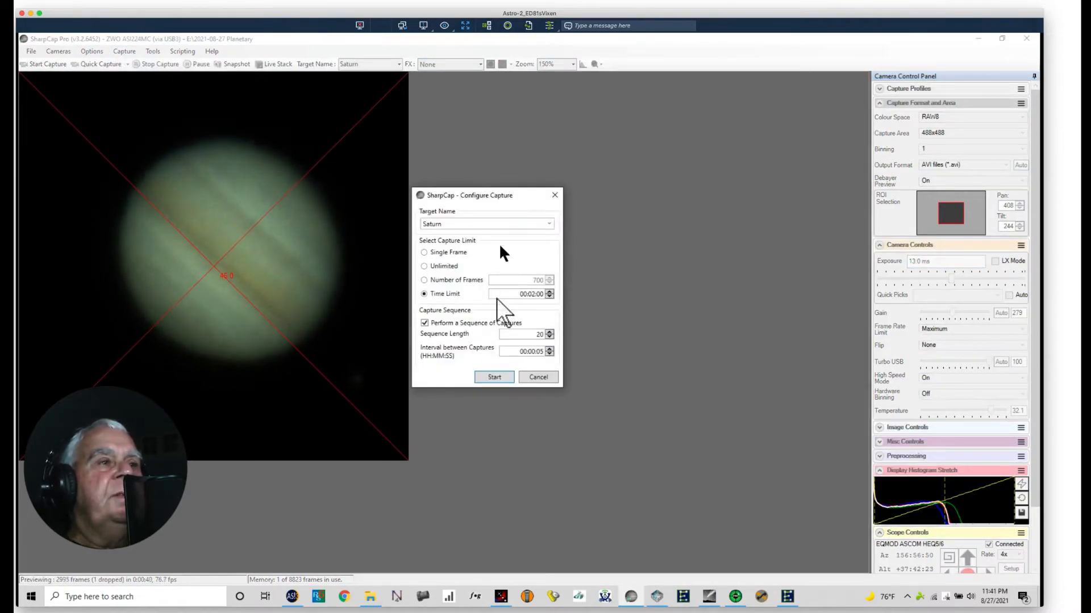
click(530, 294)
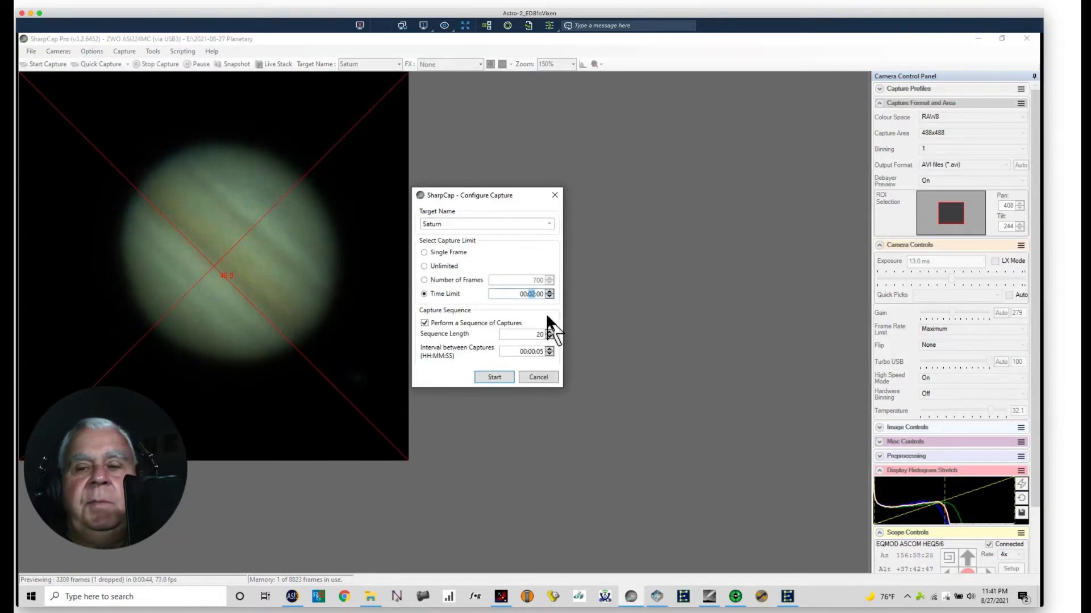
text(01)
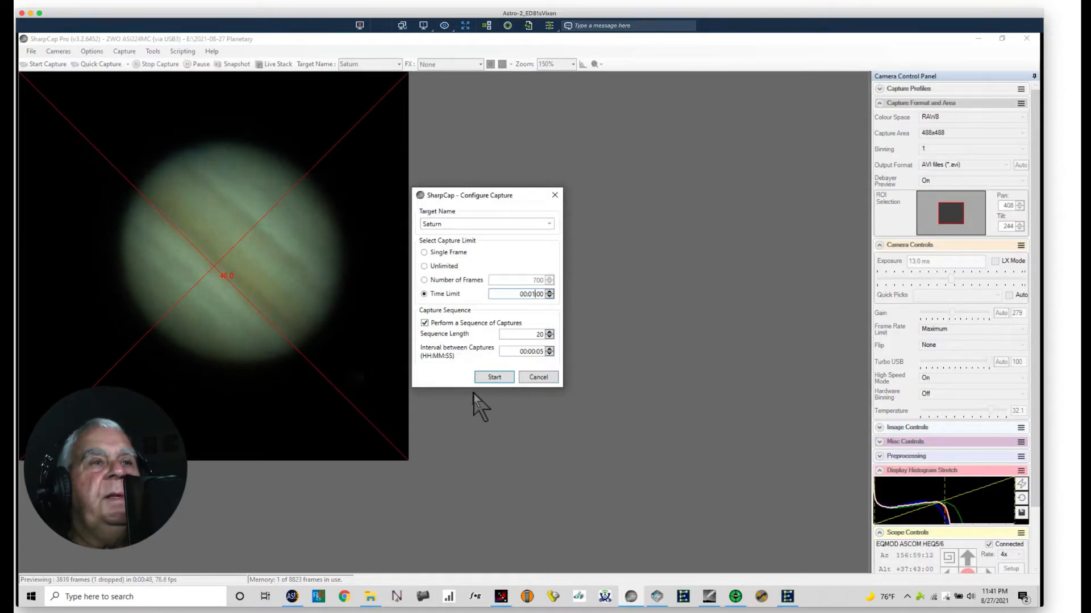
click(490, 379)
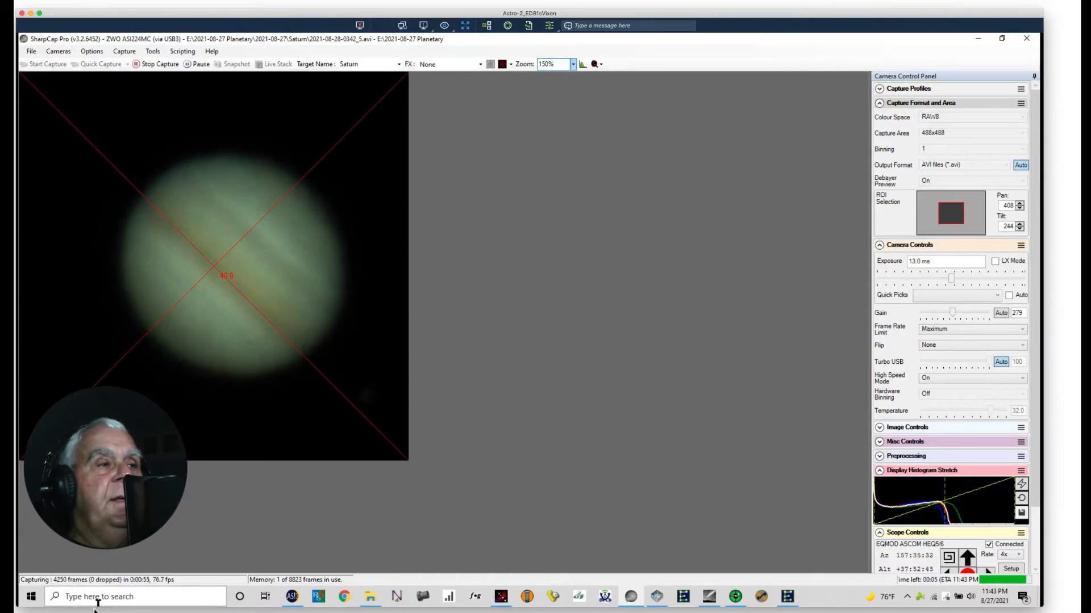
Step: Switch to Reolink Client and check the telescope in My Device's live view
key(ctrl+Right)
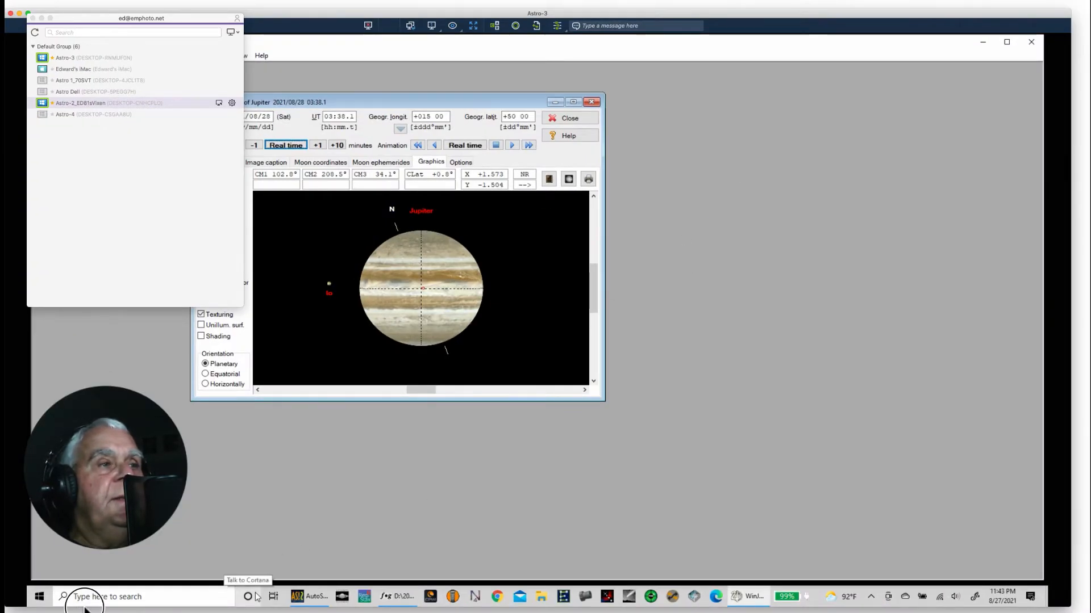
key(ctrl+Left)
key(ctrl+Left)
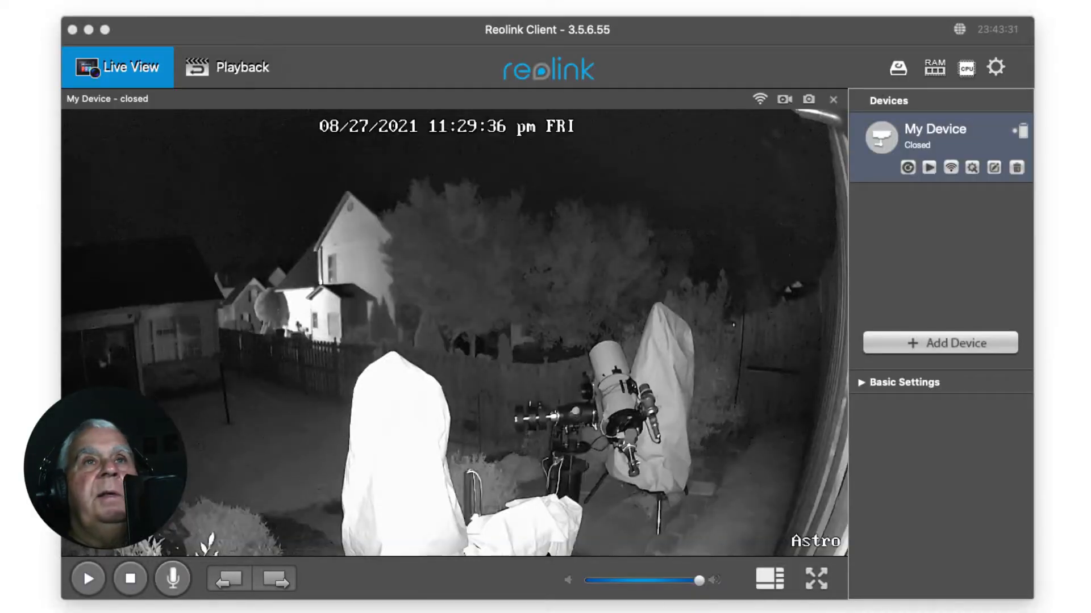
click(904, 258)
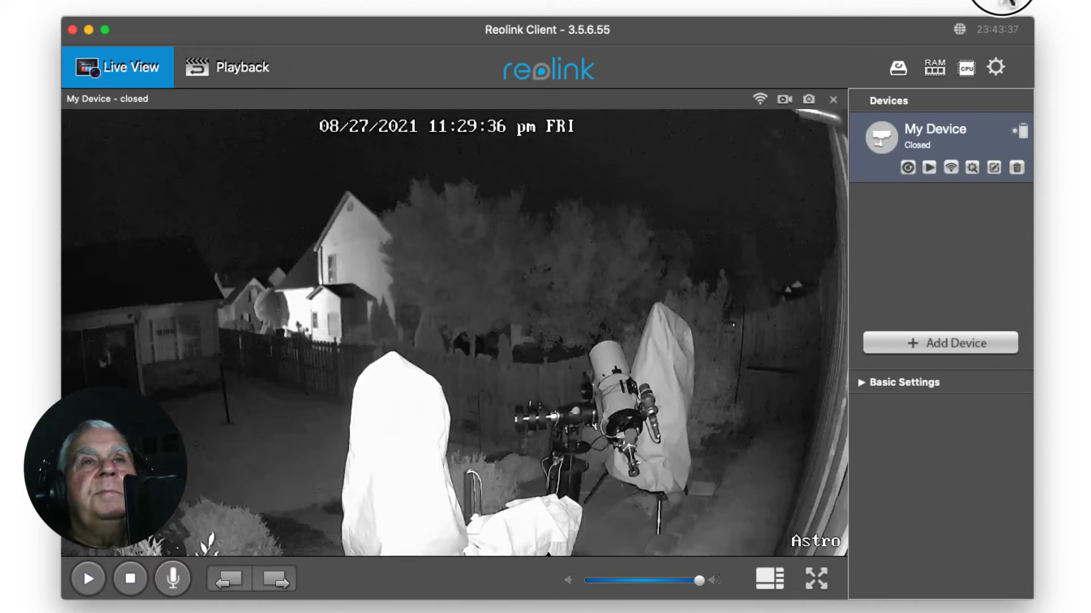
click(903, 168)
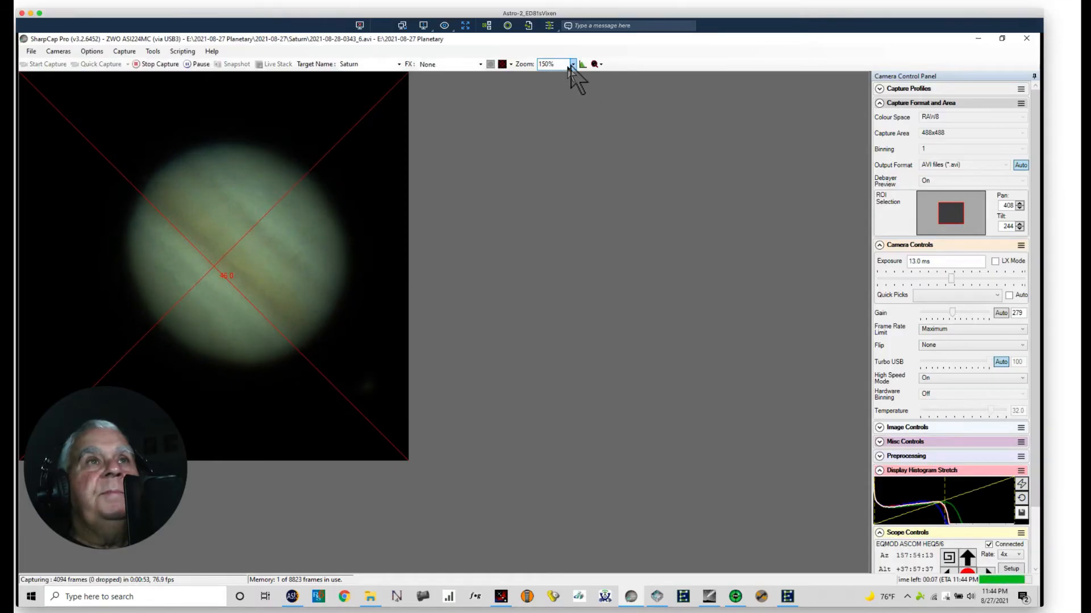
Step: Set the SharpCap preview zoom to Auto and shift the capture region to pan 418 and tilt 256 to centre Jupiter
click(572, 64)
click(547, 75)
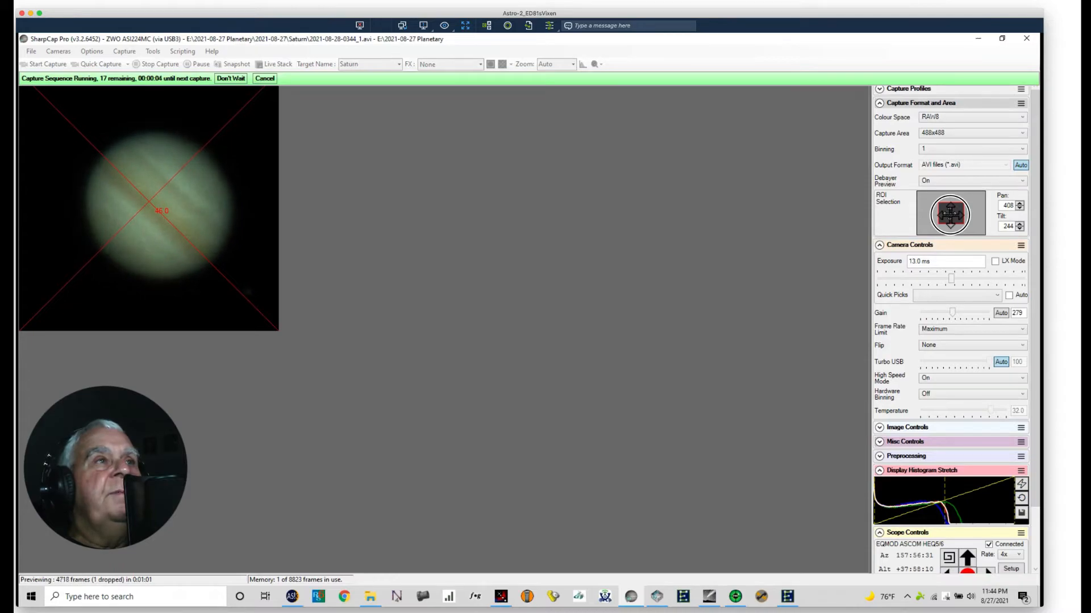
drag(950, 215, 951, 216)
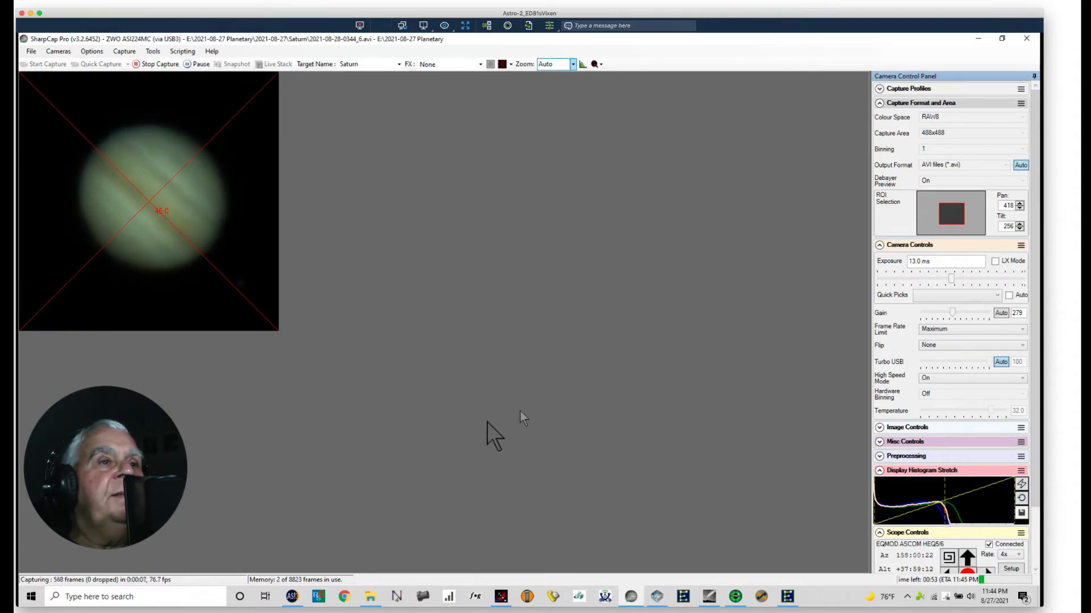
click(292, 596)
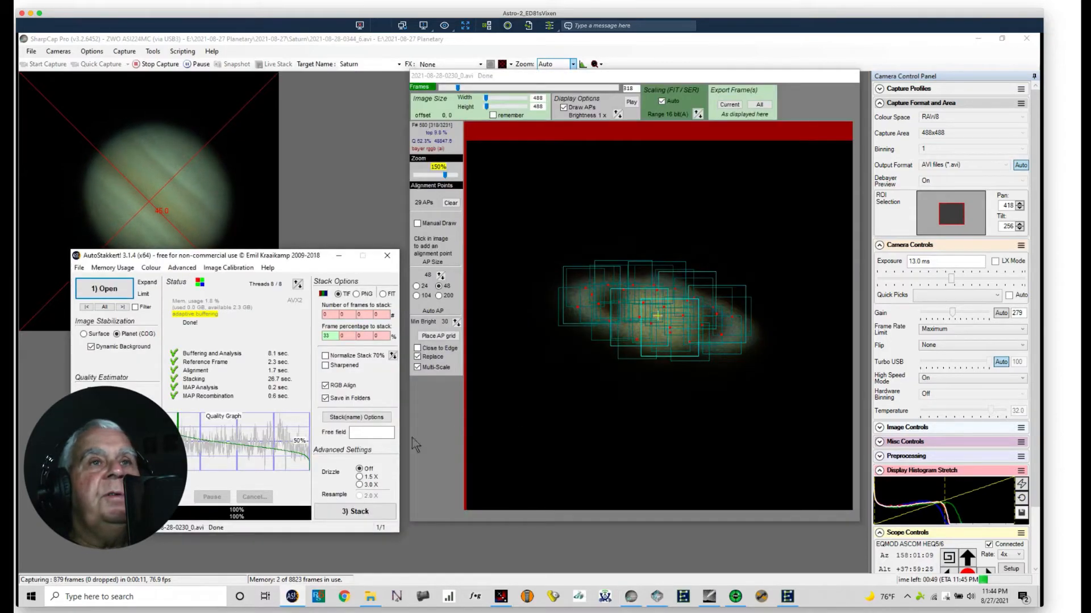
click(104, 291)
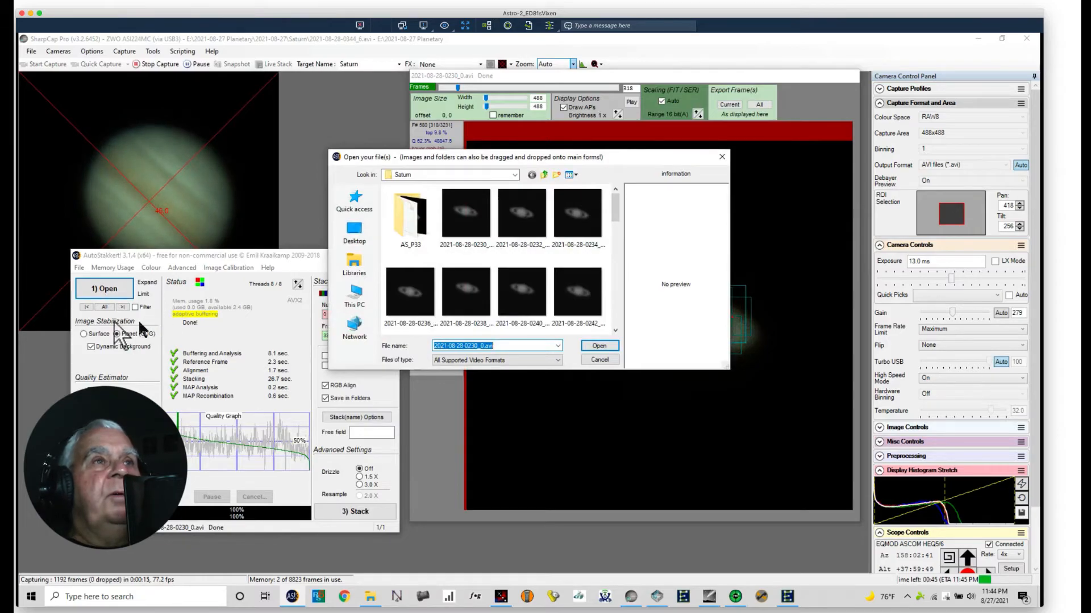
click(514, 175)
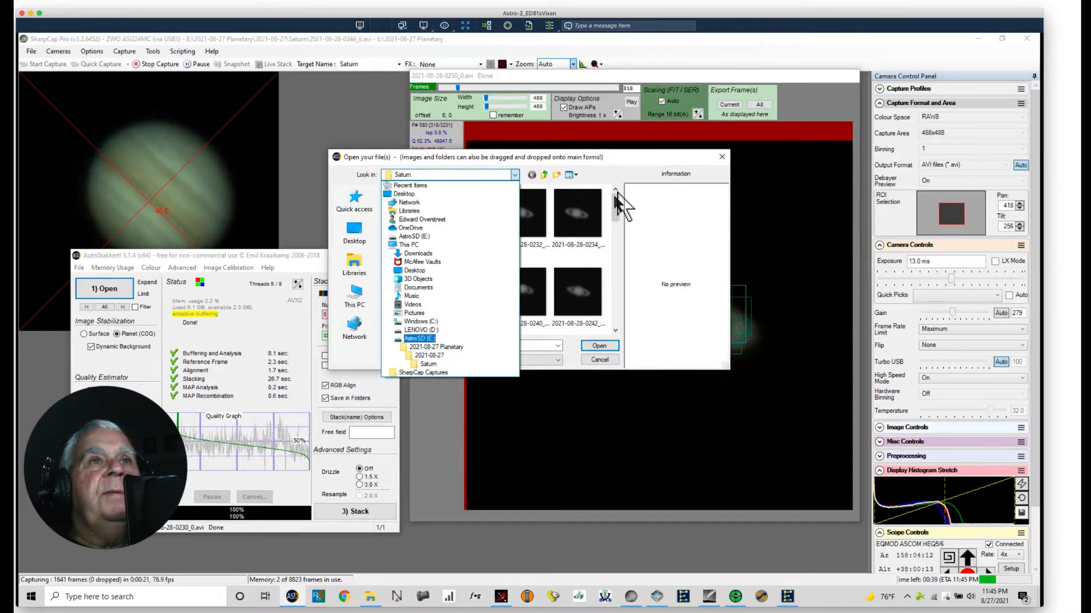
click(621, 170)
drag(616, 211, 628, 341)
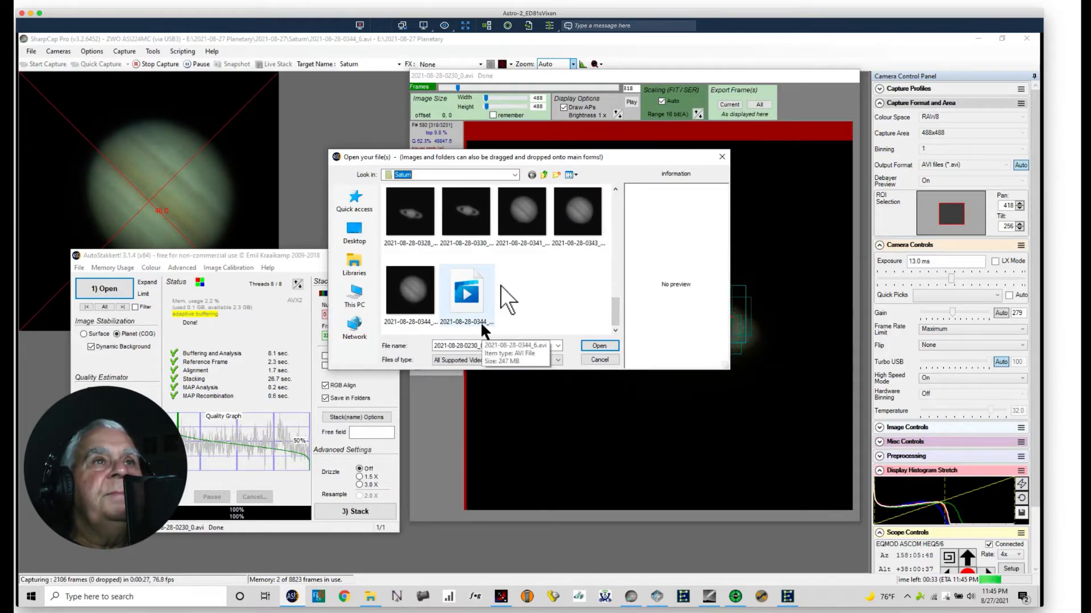
click(527, 212)
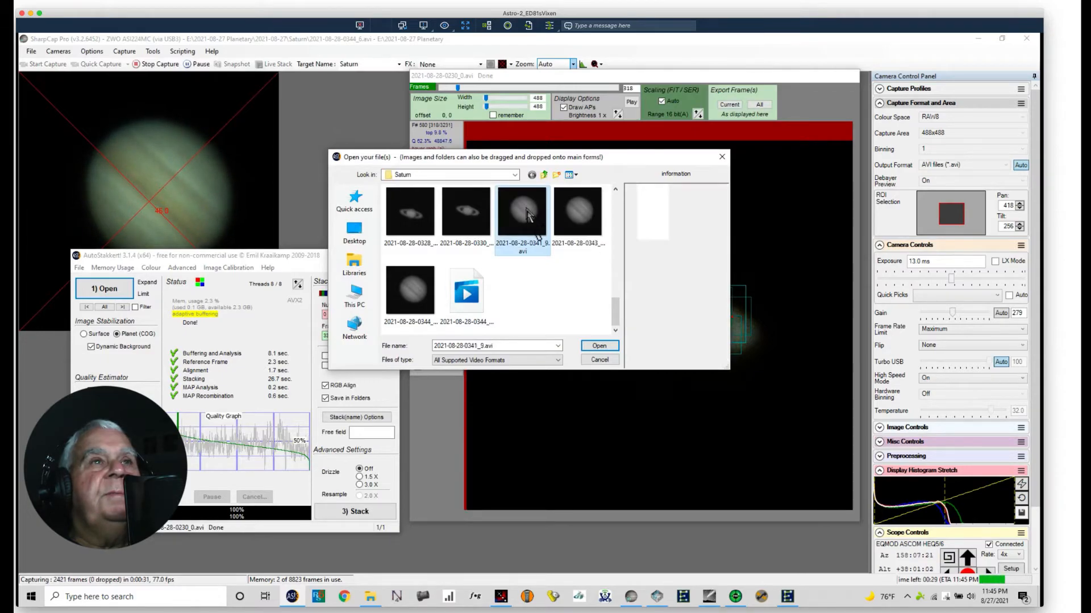
click(597, 346)
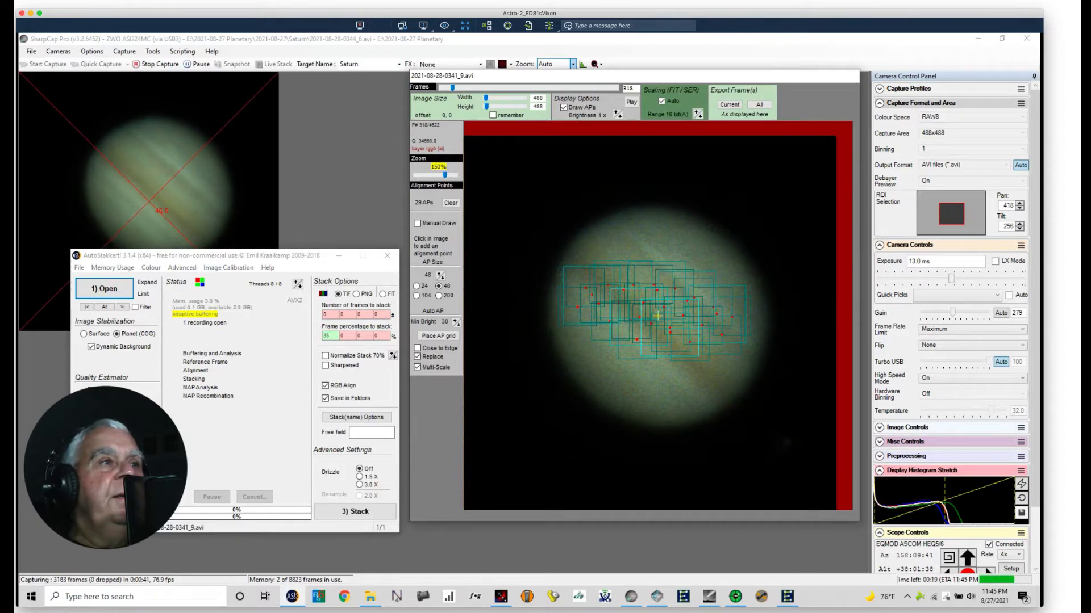
Step: Clear the existing alignment points and analyse the frame quality of the Jupiter recording
click(449, 203)
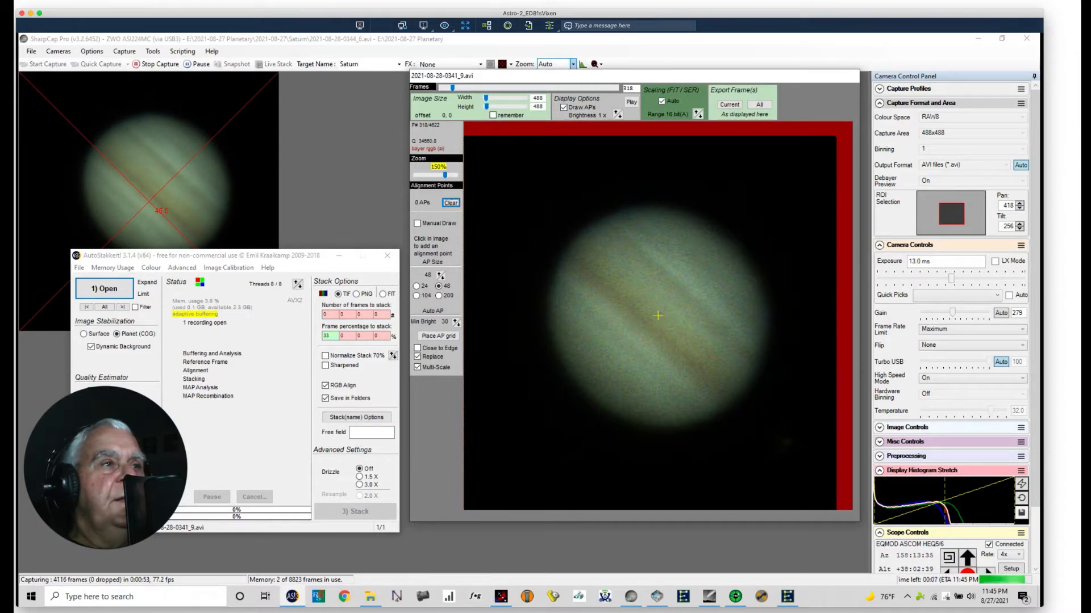
click(106, 510)
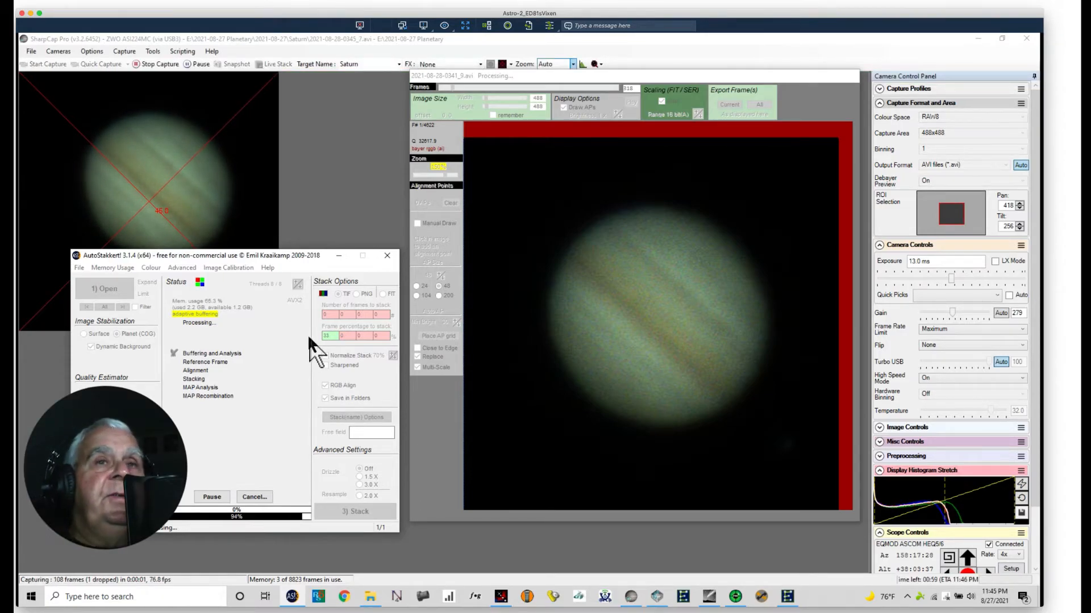
Step: Set the first frame percentage to stack to 25
click(327, 335)
text(33)
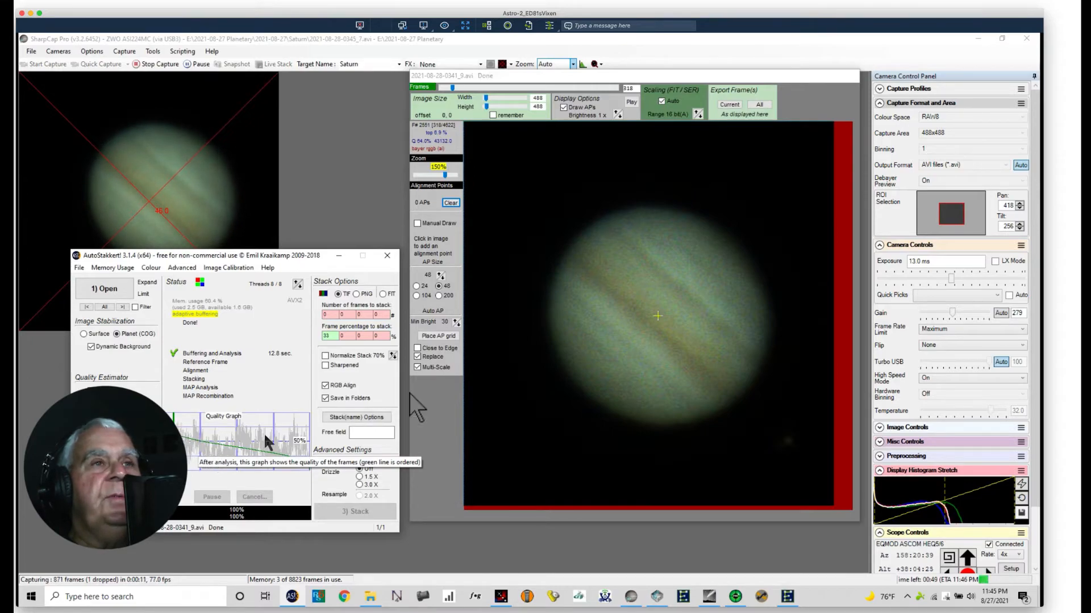
double_click(327, 336)
text(25)
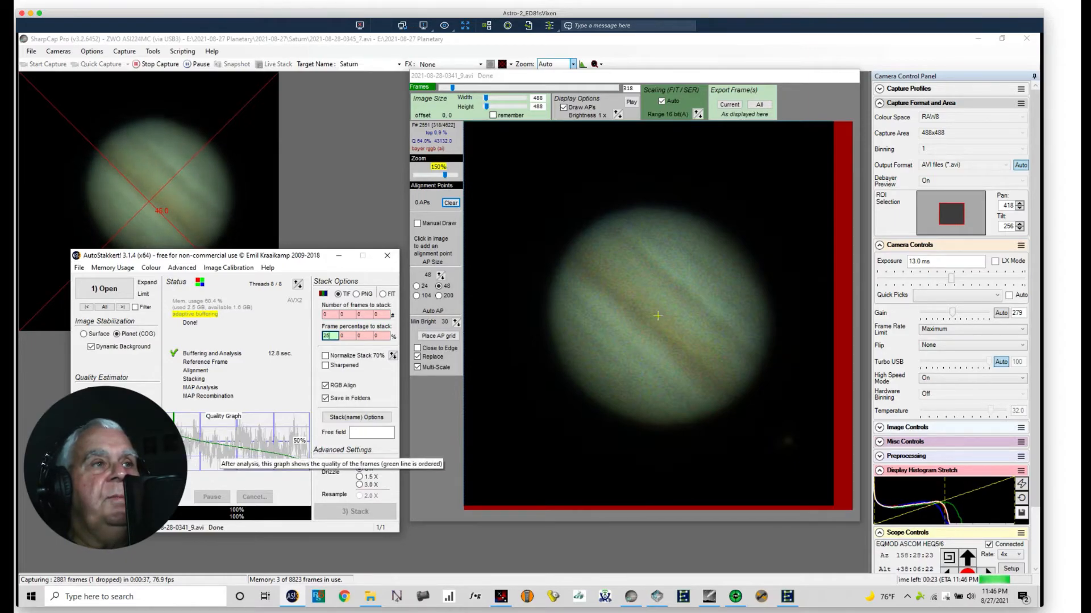
Step: Place an automatic alignment point grid over Jupiter and stack the recording
click(437, 435)
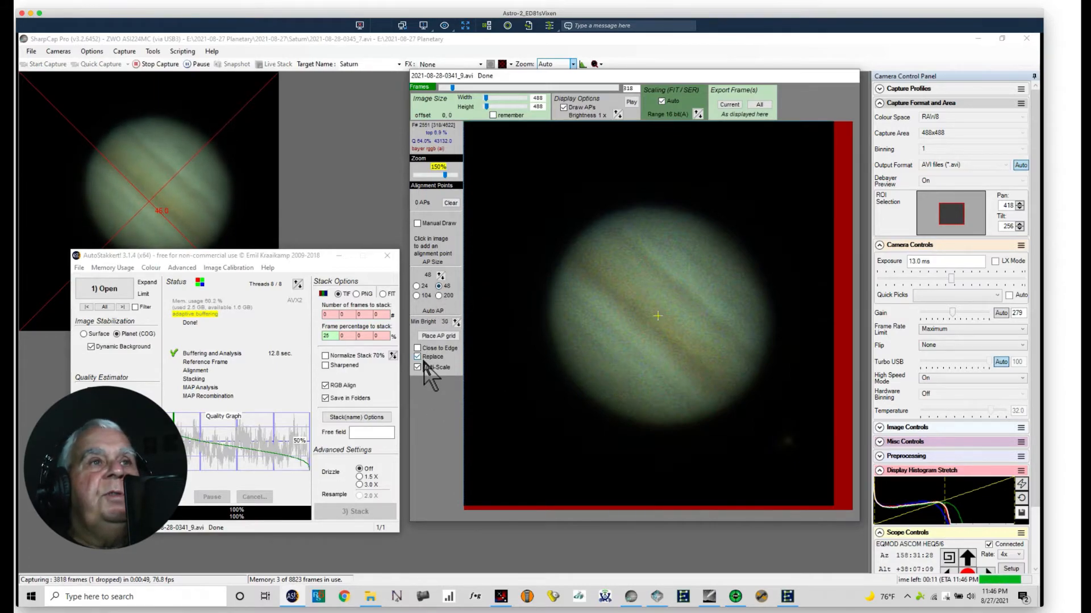
click(432, 336)
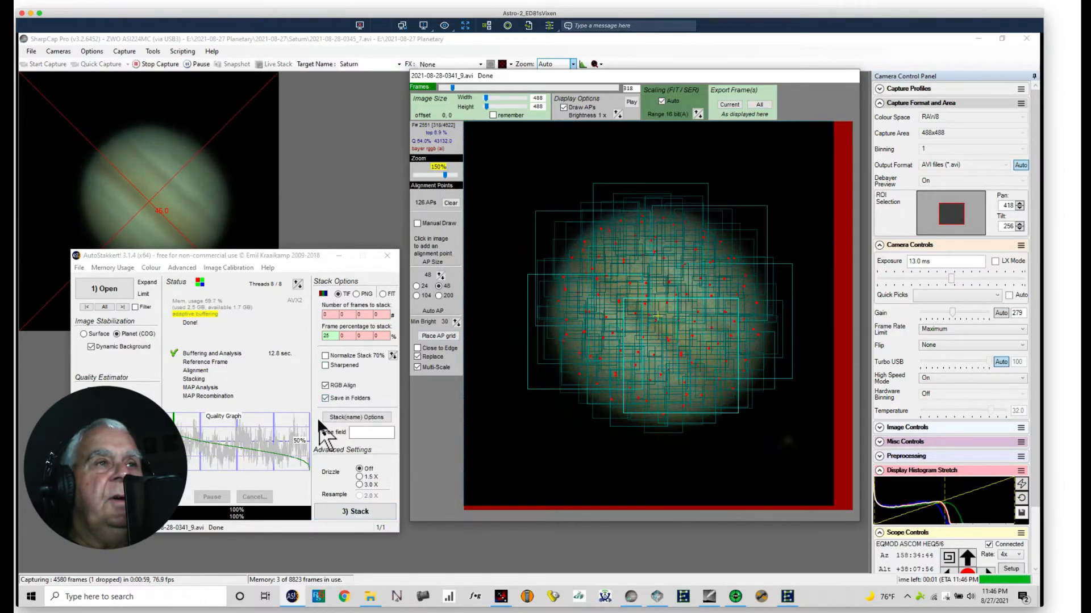
click(346, 511)
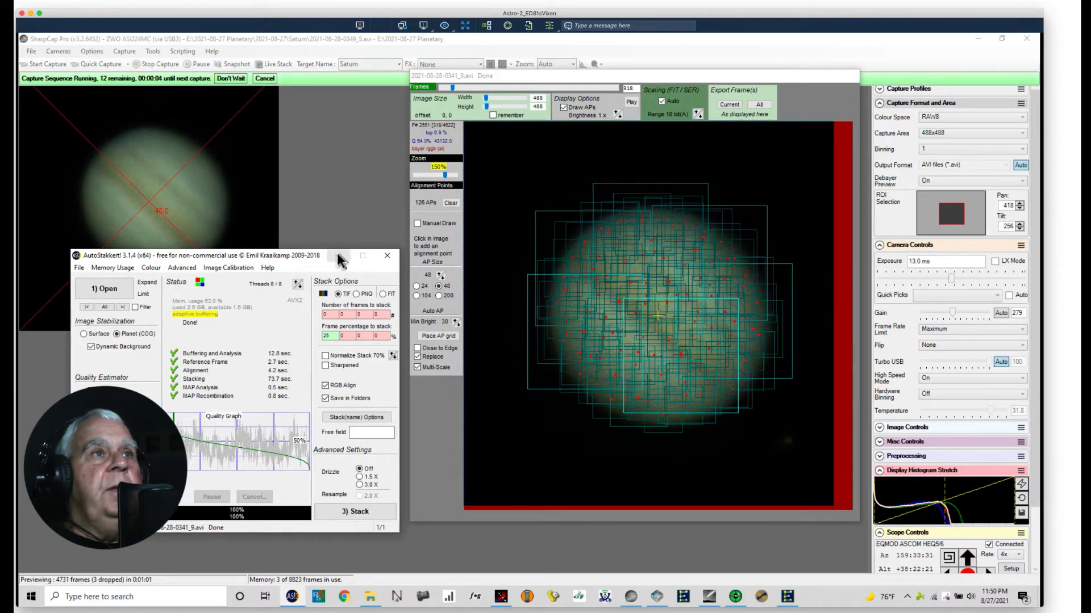
click(336, 254)
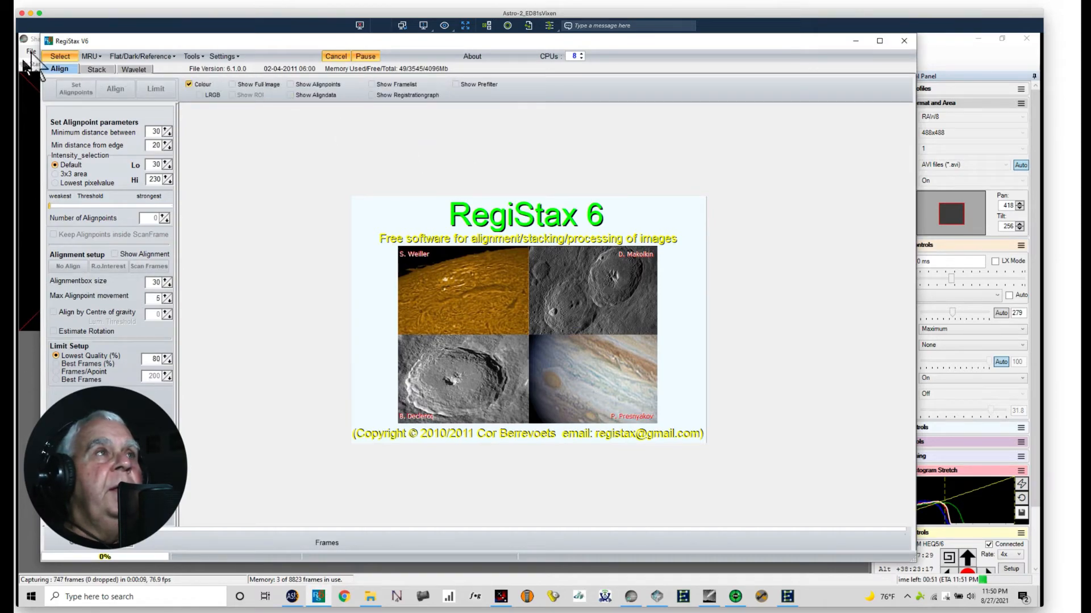
click(60, 57)
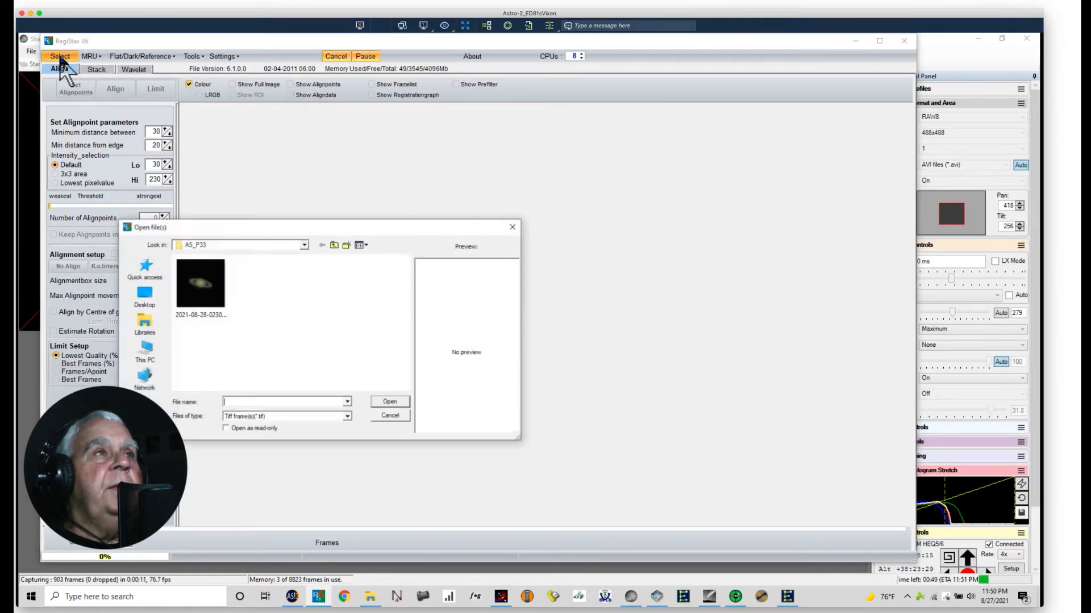
click(333, 246)
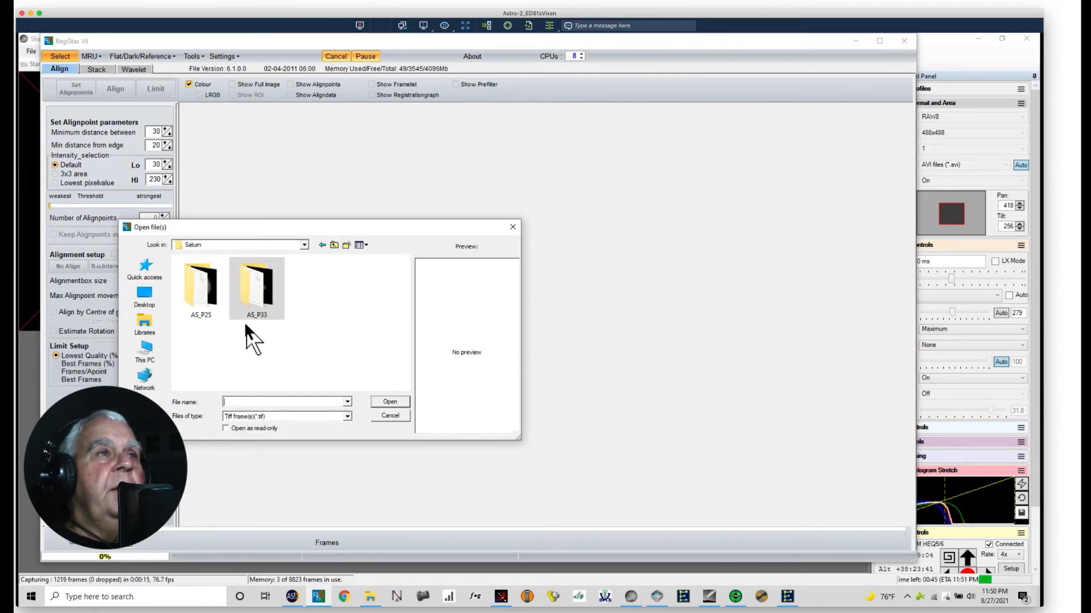
double_click(259, 295)
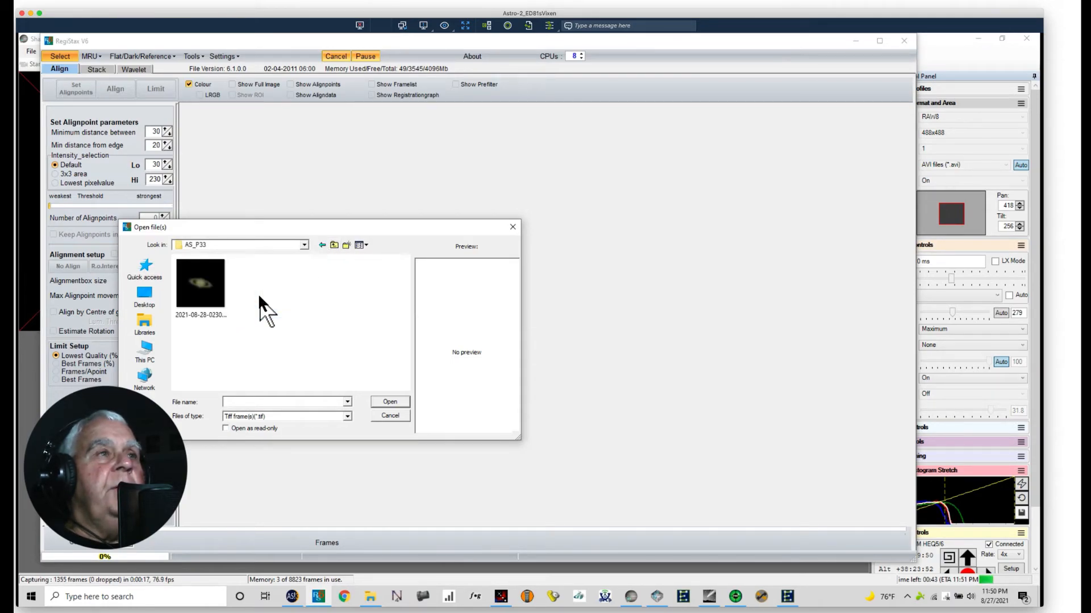
click(334, 246)
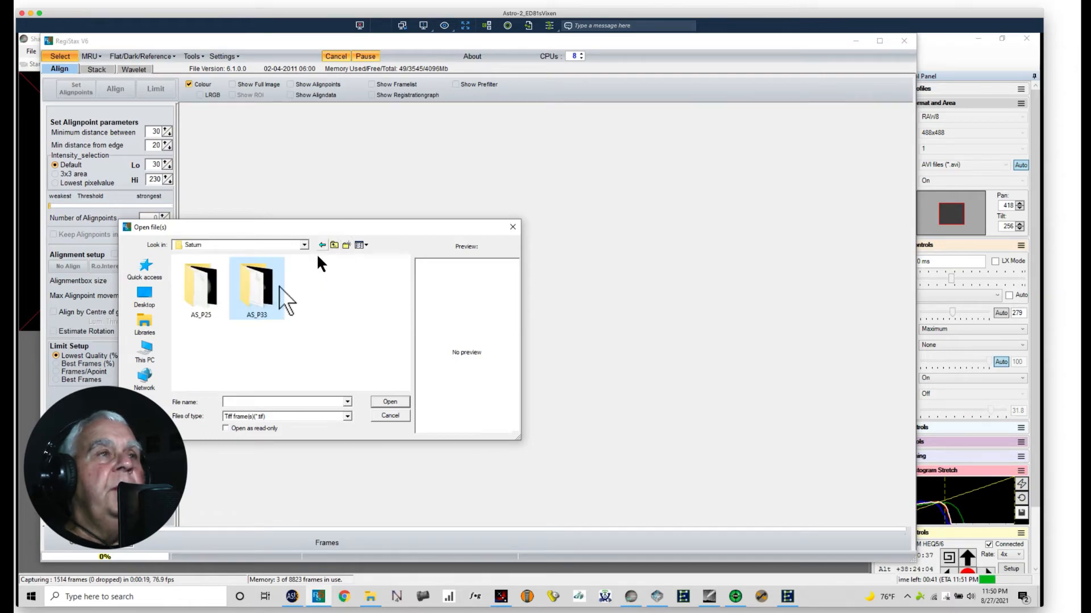
click(217, 296)
double_click(216, 296)
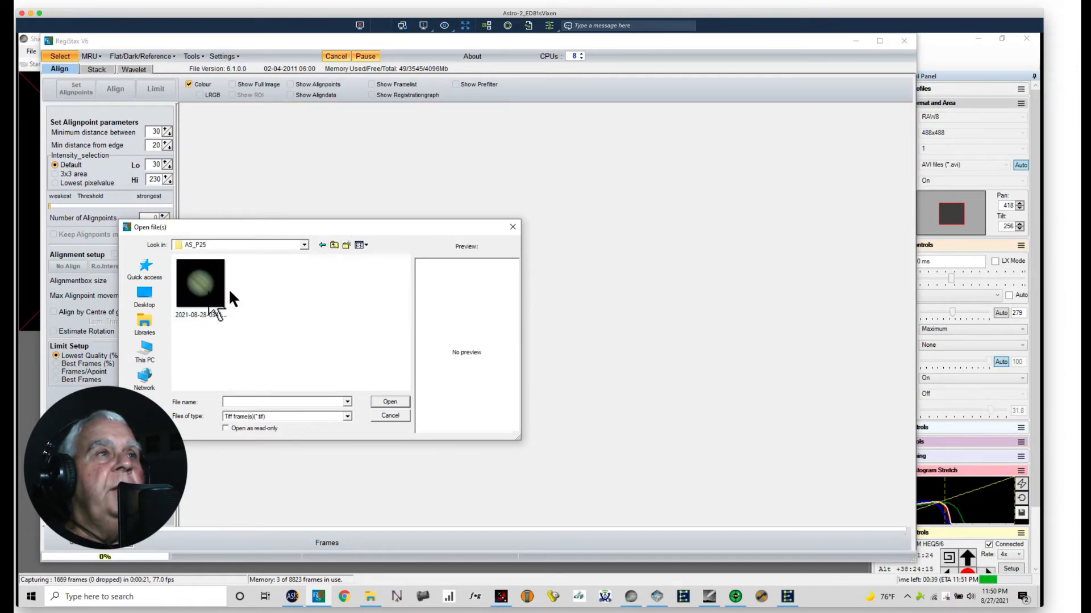
click(212, 304)
click(390, 401)
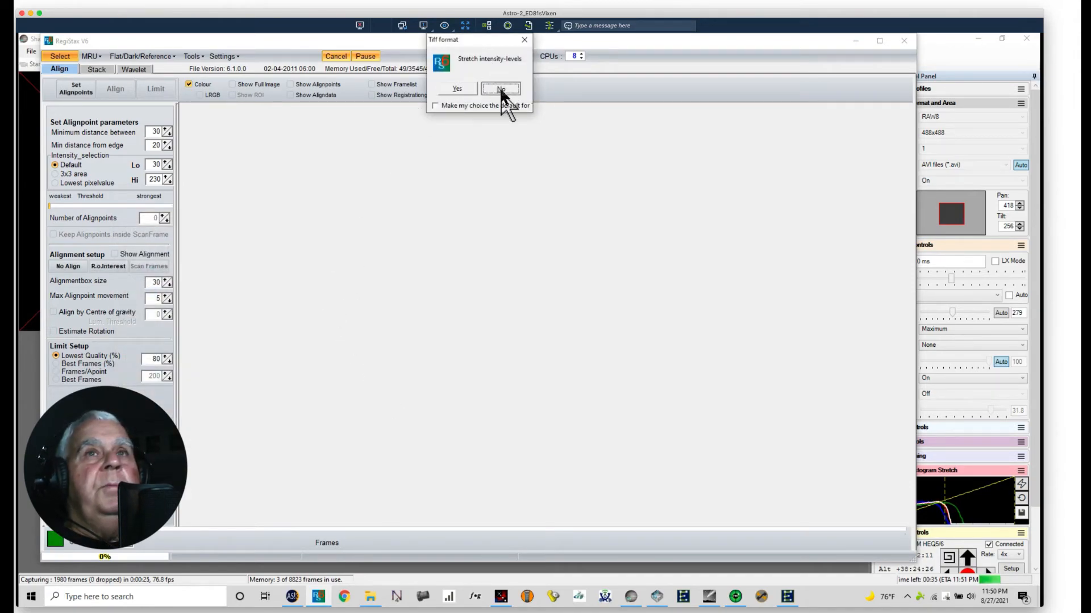
click(502, 88)
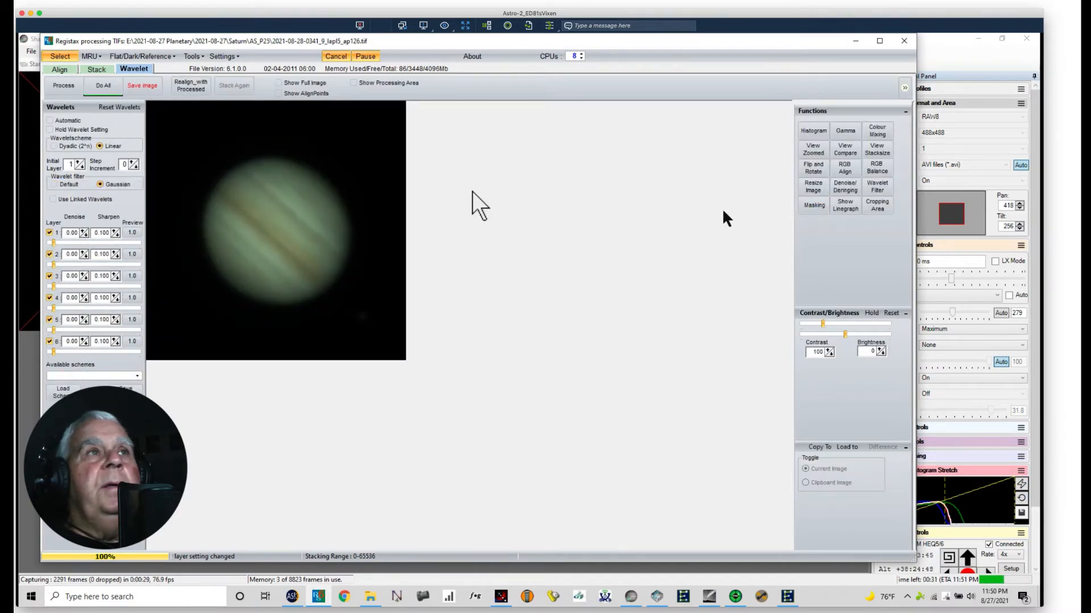
Step: Show the full Jupiter image and autobalance its red, green and blue channels with RGB Balance
click(277, 83)
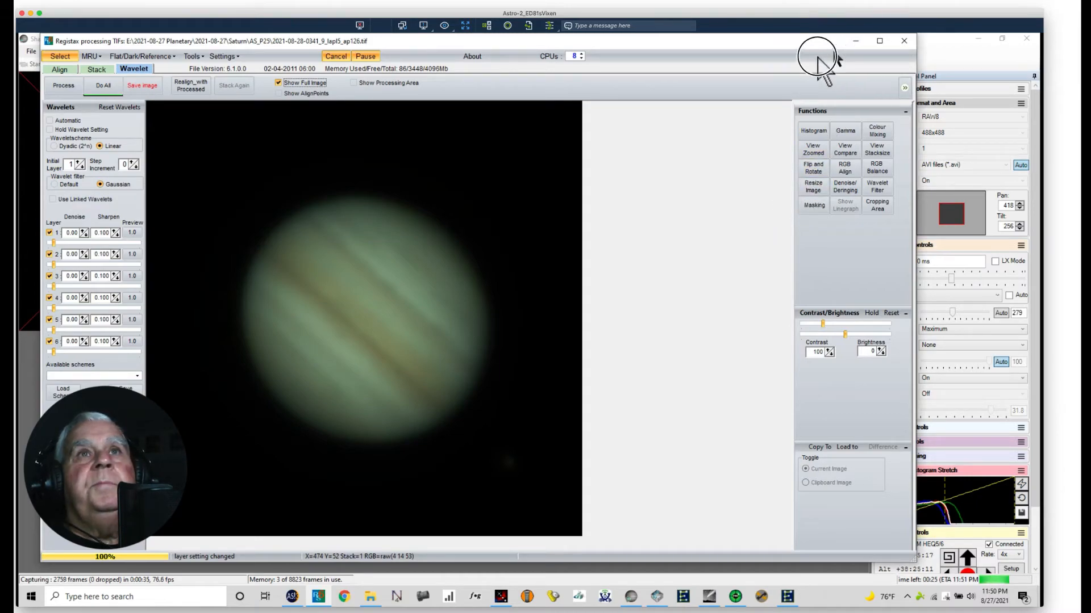
click(874, 168)
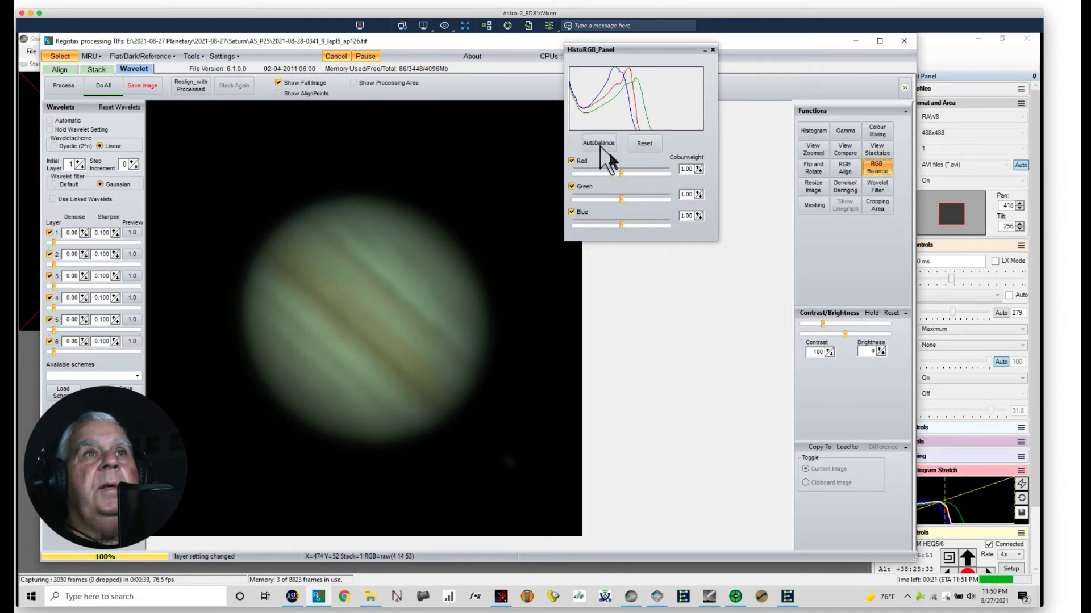
click(598, 142)
drag(606, 49, 595, 243)
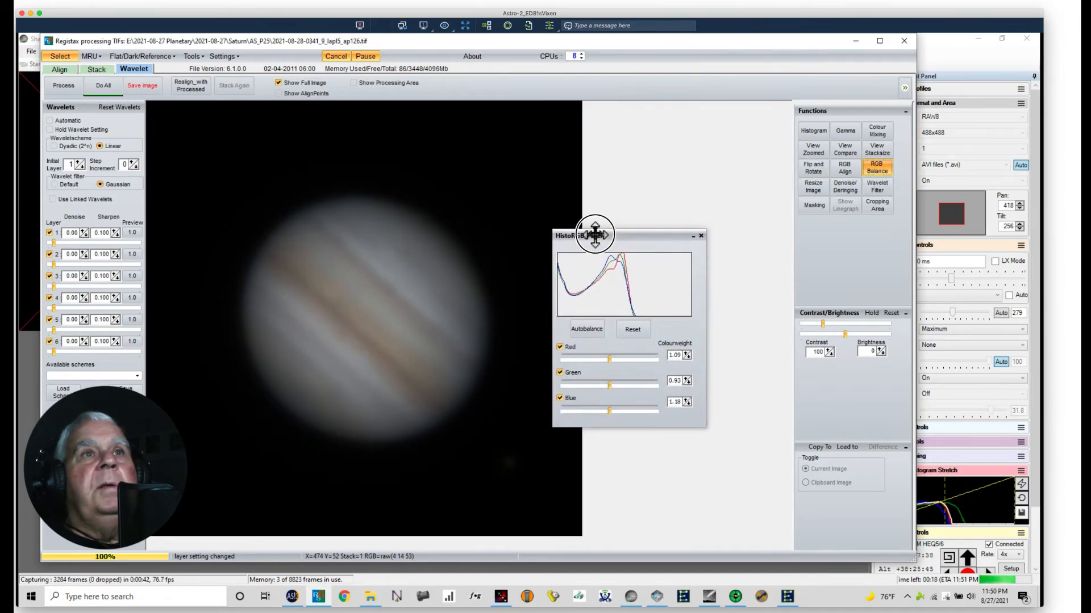
click(692, 234)
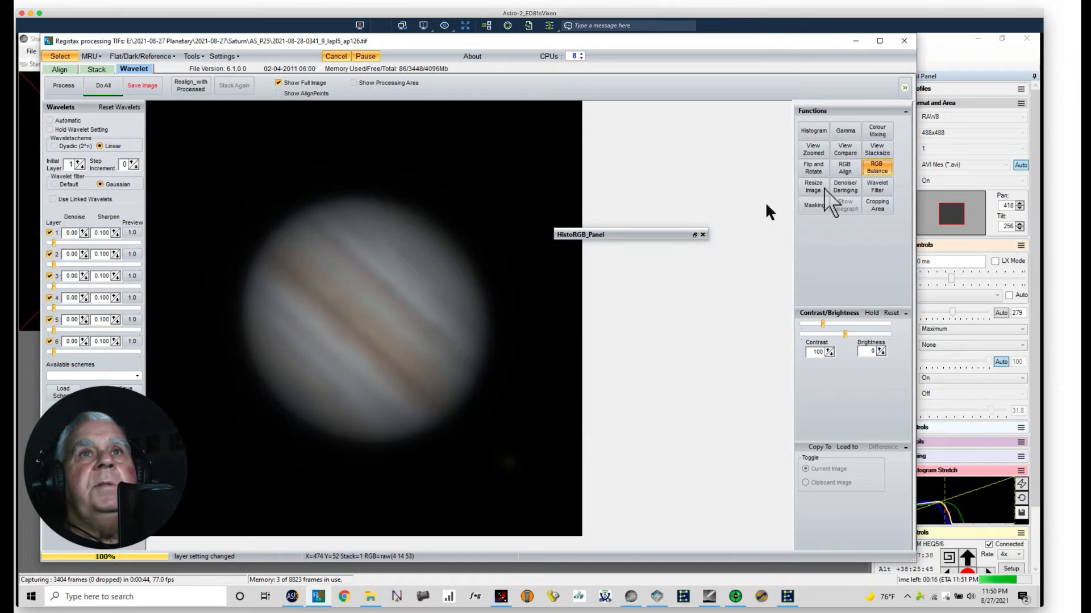
click(703, 235)
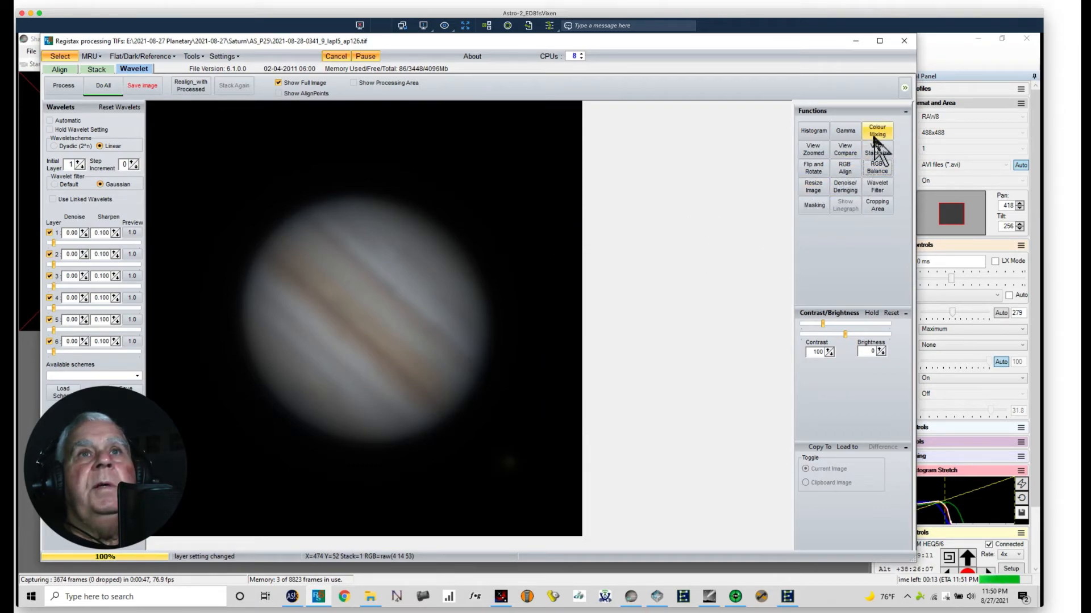
Step: Add a shadow point and a highlight point to the gamma curve and shape it into a gentle S-curve
click(845, 131)
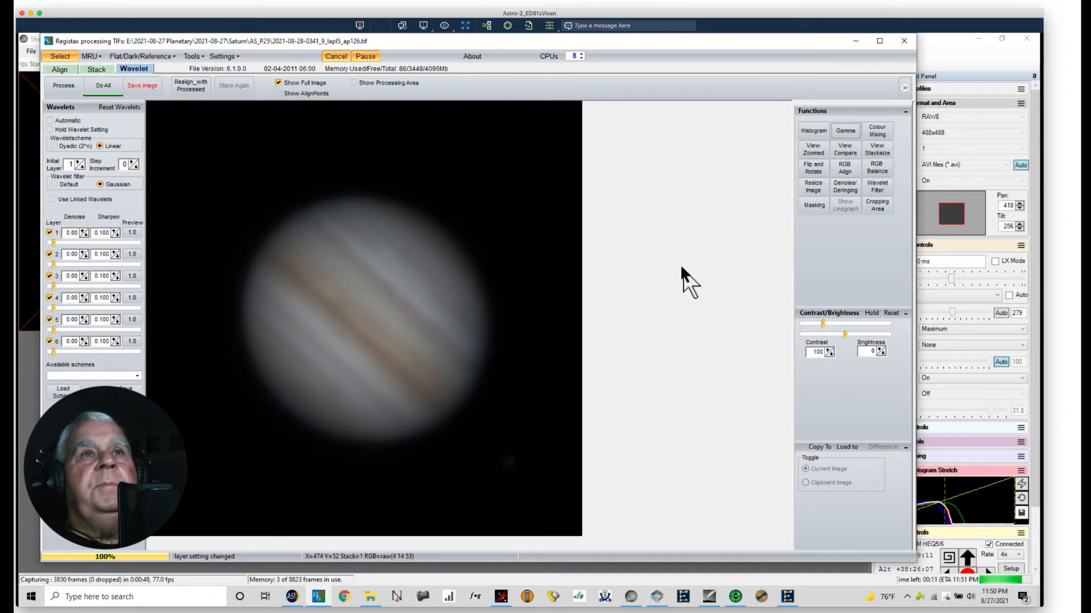
click(845, 131)
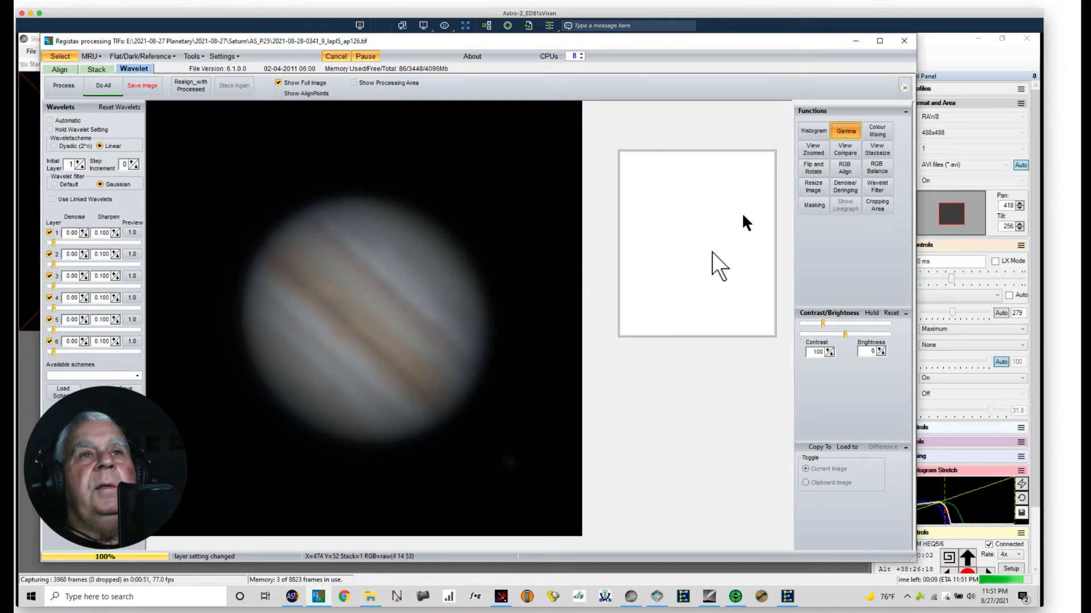
right_click(657, 289)
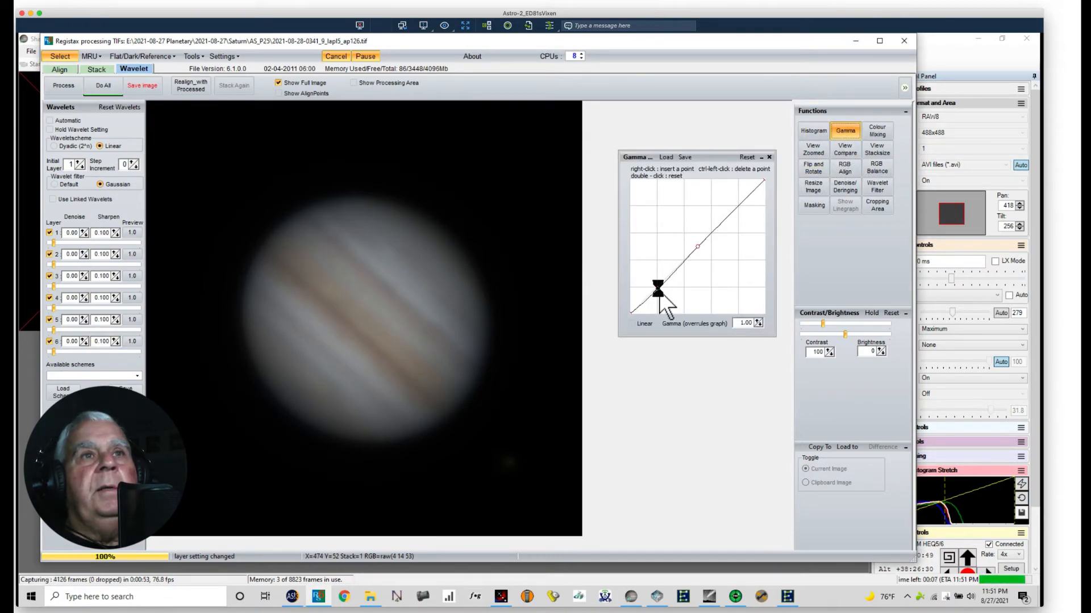
right_click(739, 204)
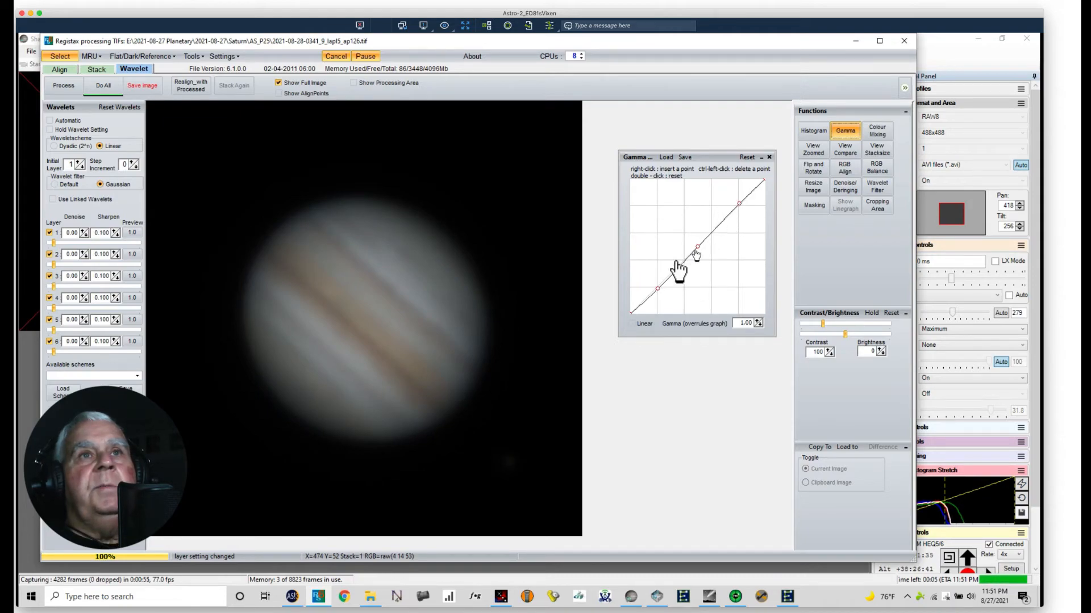
drag(657, 289, 658, 293)
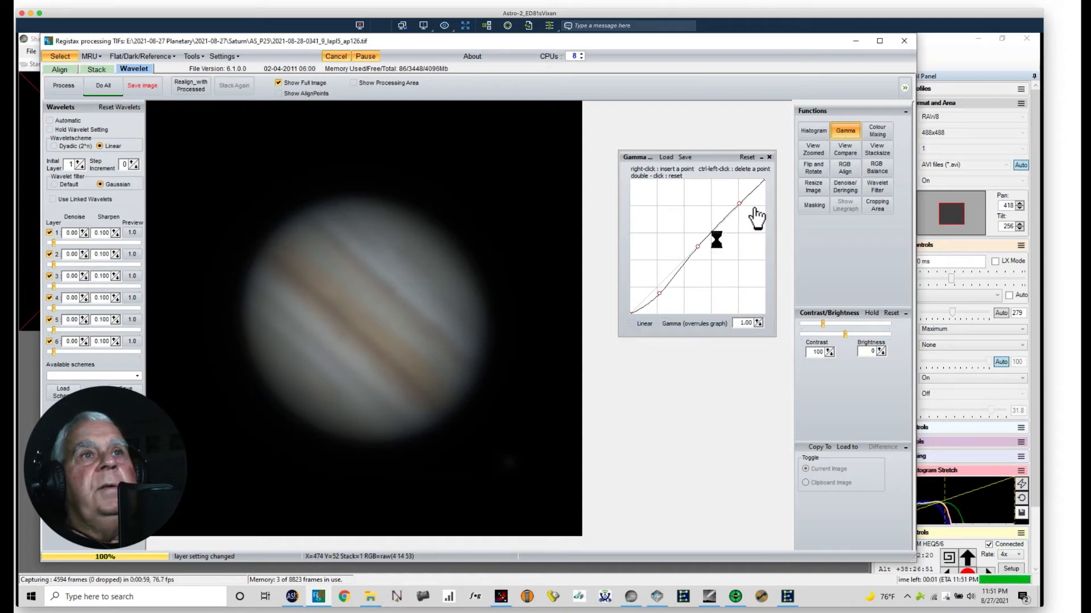
drag(739, 204, 733, 200)
drag(659, 295, 659, 291)
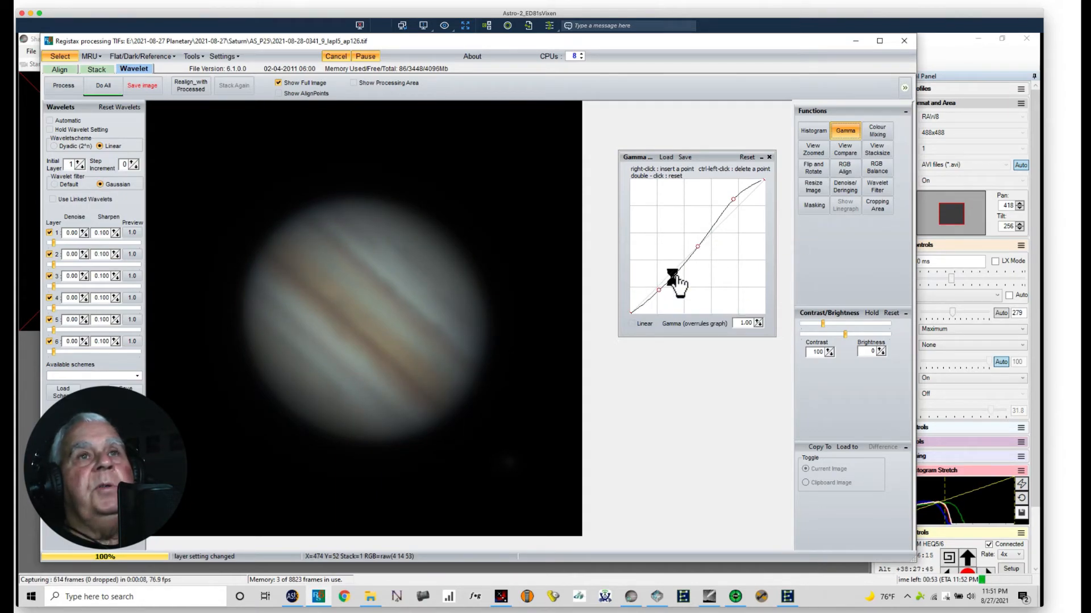
drag(731, 203, 732, 197)
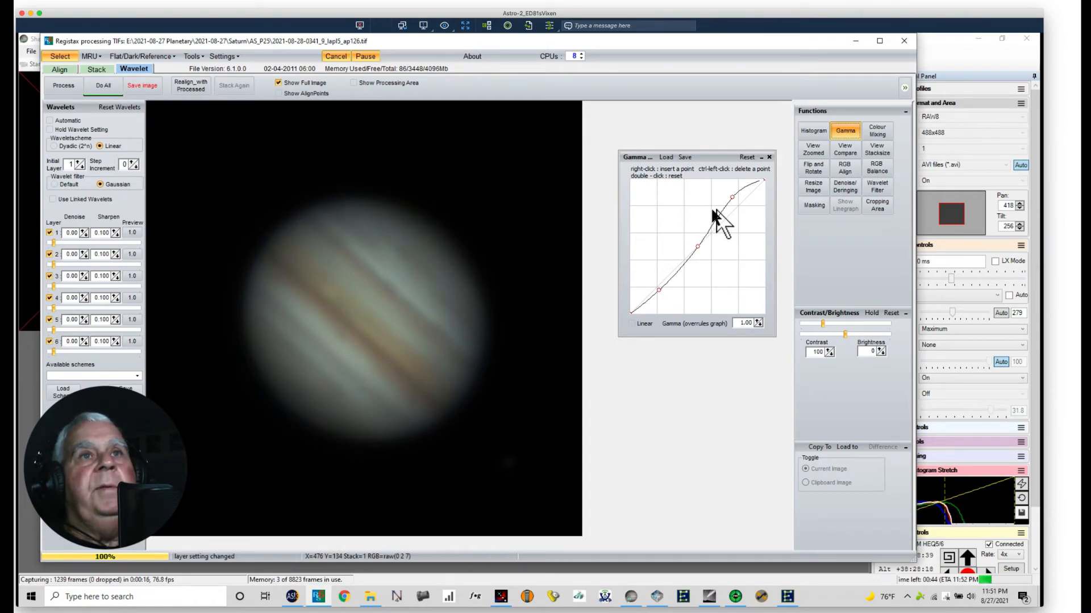
drag(732, 198, 737, 202)
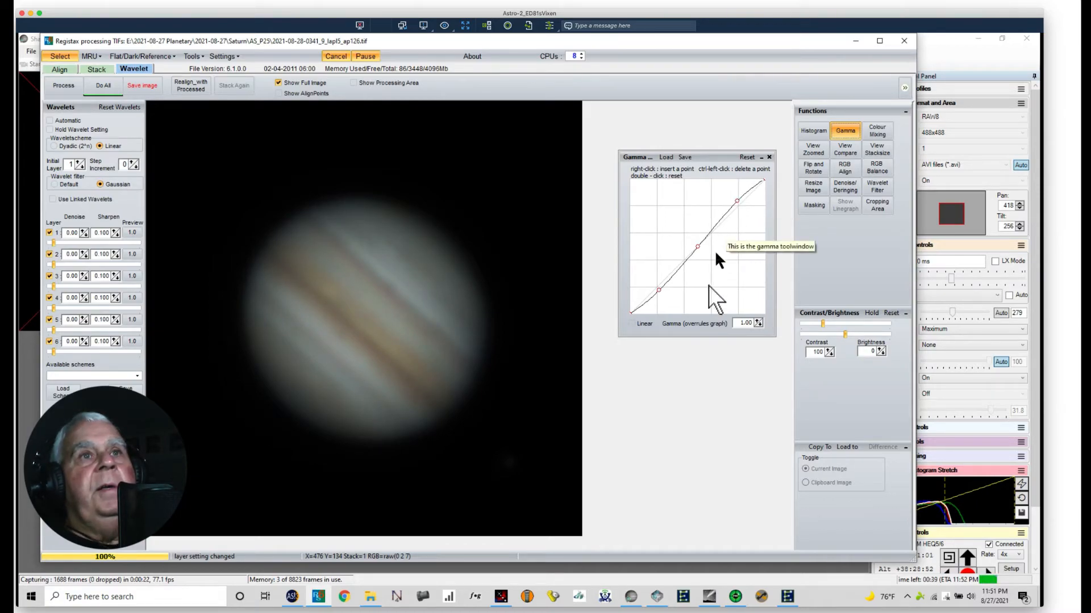
click(768, 156)
Step: Lower the histogram's upper limit to 206 and stretch the image's intensity range
click(812, 134)
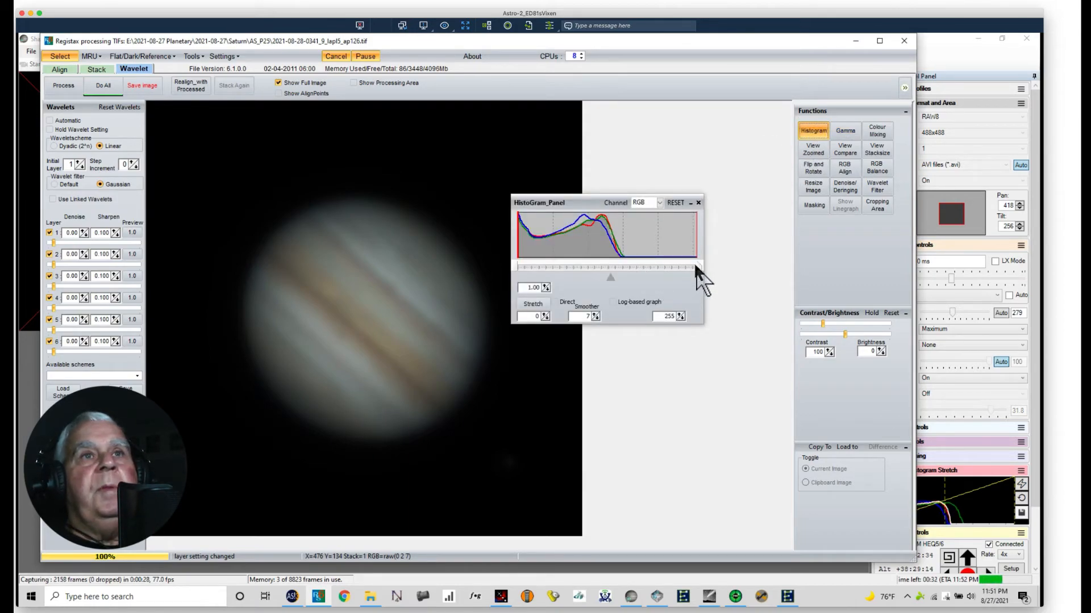
click(696, 266)
drag(696, 265, 662, 261)
click(542, 310)
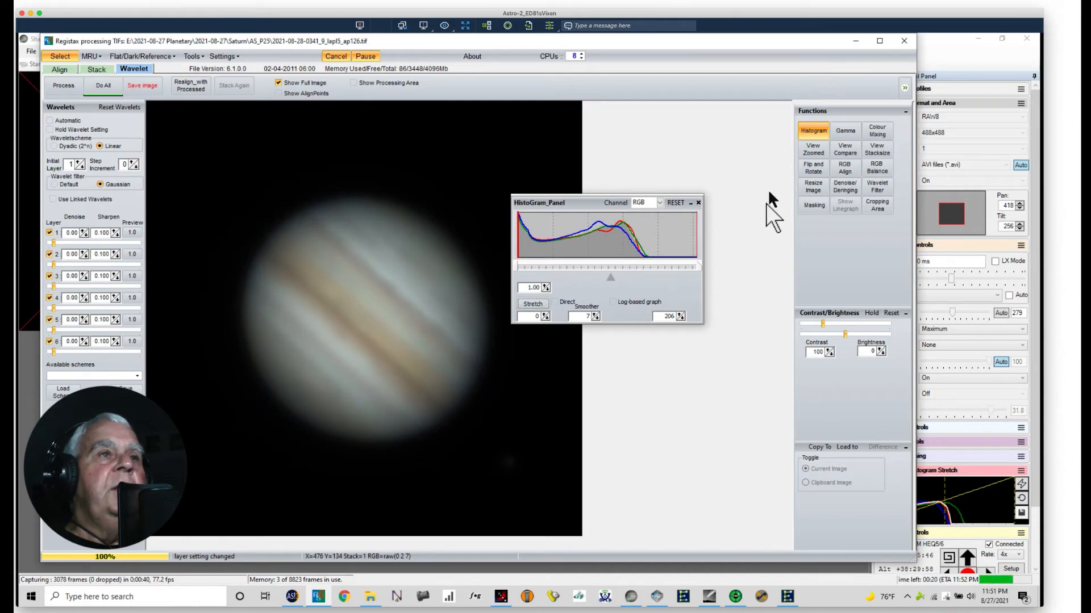
click(693, 206)
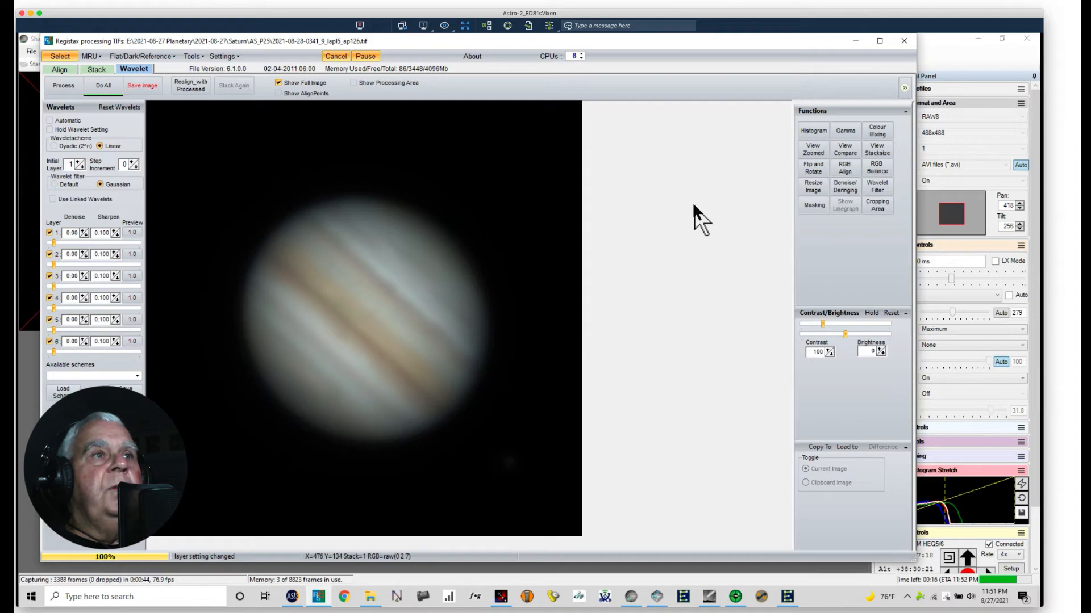
Step: Load the saved wavelet scheme Jupiter_8-18-21.rwv to sharpen the image
click(60, 391)
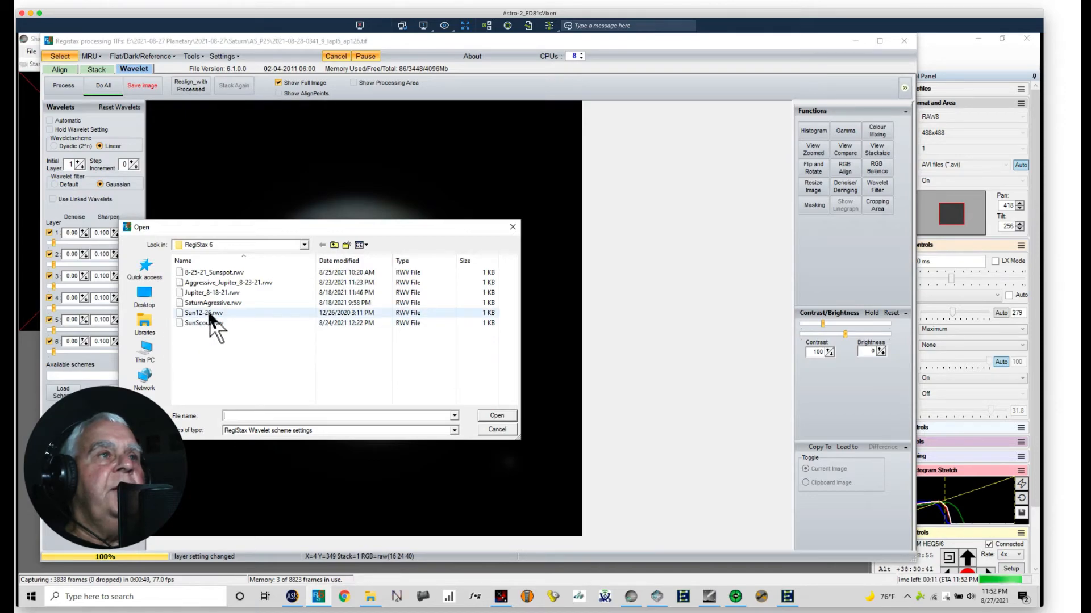
click(214, 293)
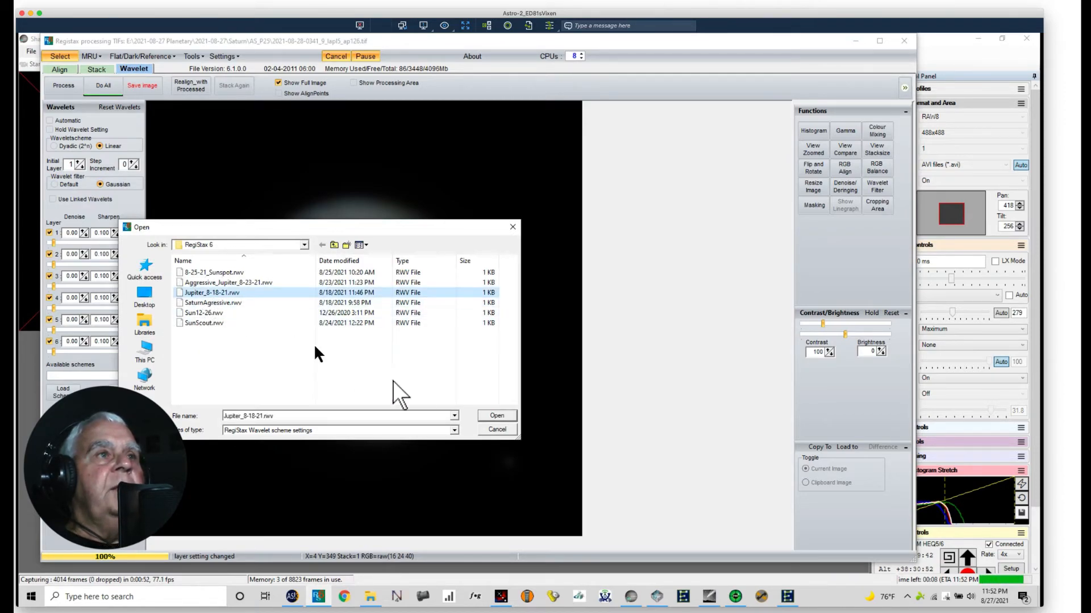
click(489, 418)
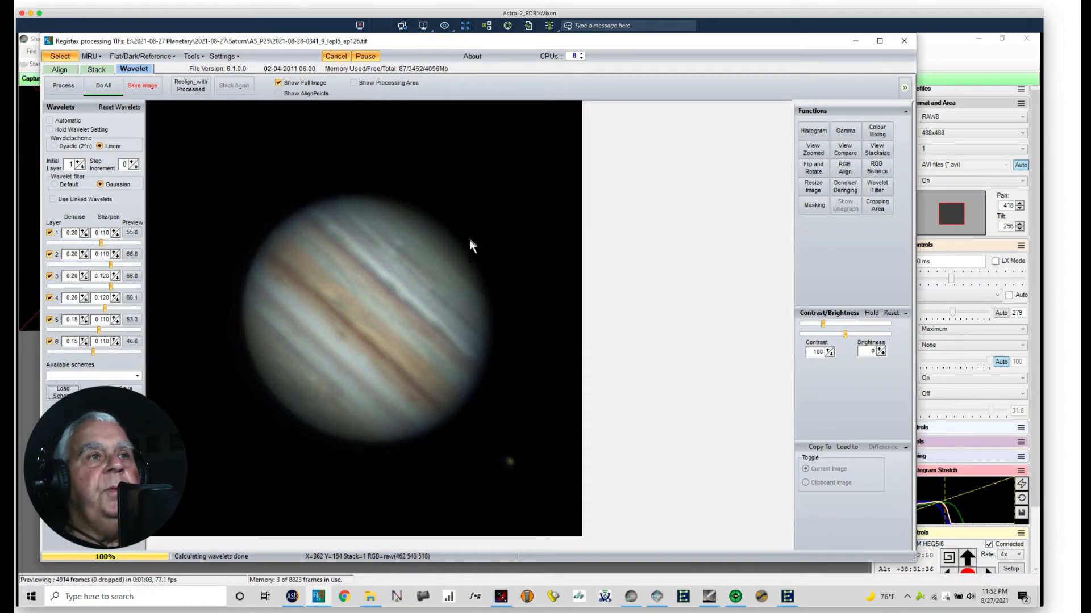
Step: Rotate the Jupiter image to 129.8 degrees with Flip and Rotate, bringing the cloud bands close to horizontal
click(816, 167)
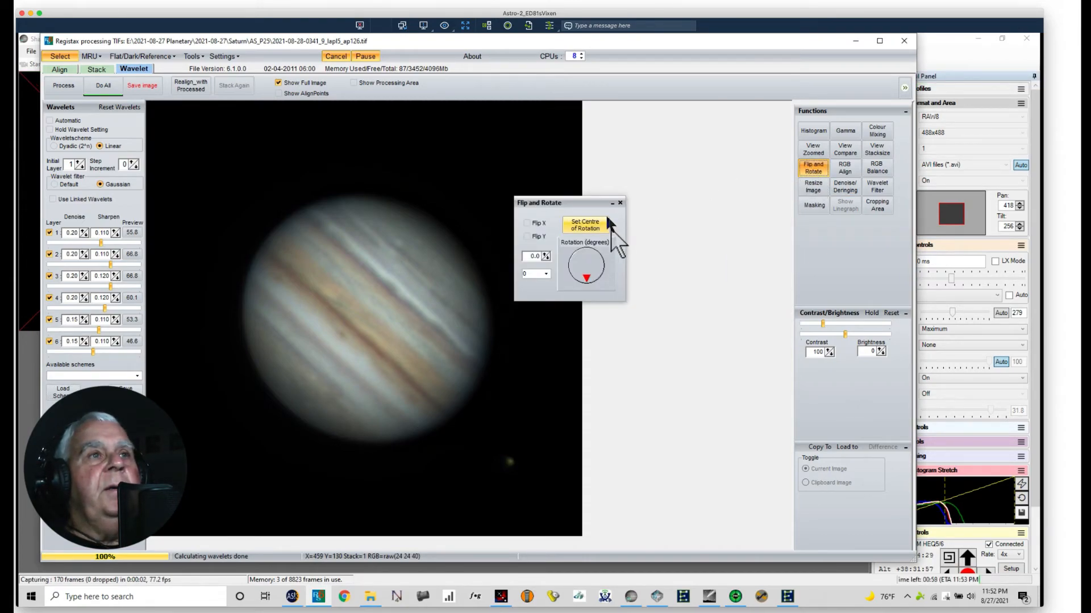
drag(586, 277, 578, 279)
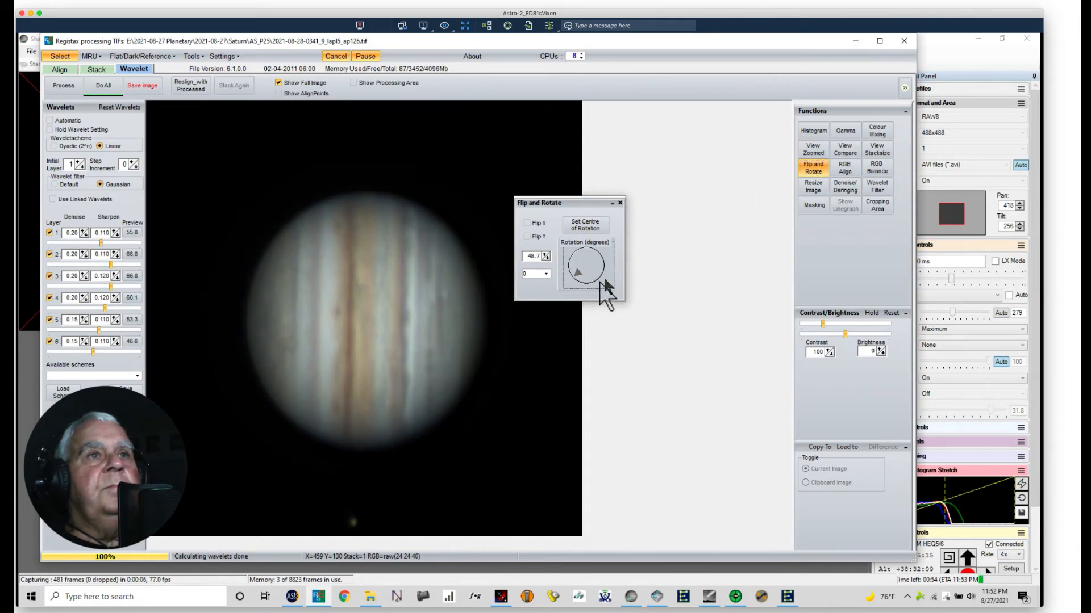
drag(578, 275, 572, 269)
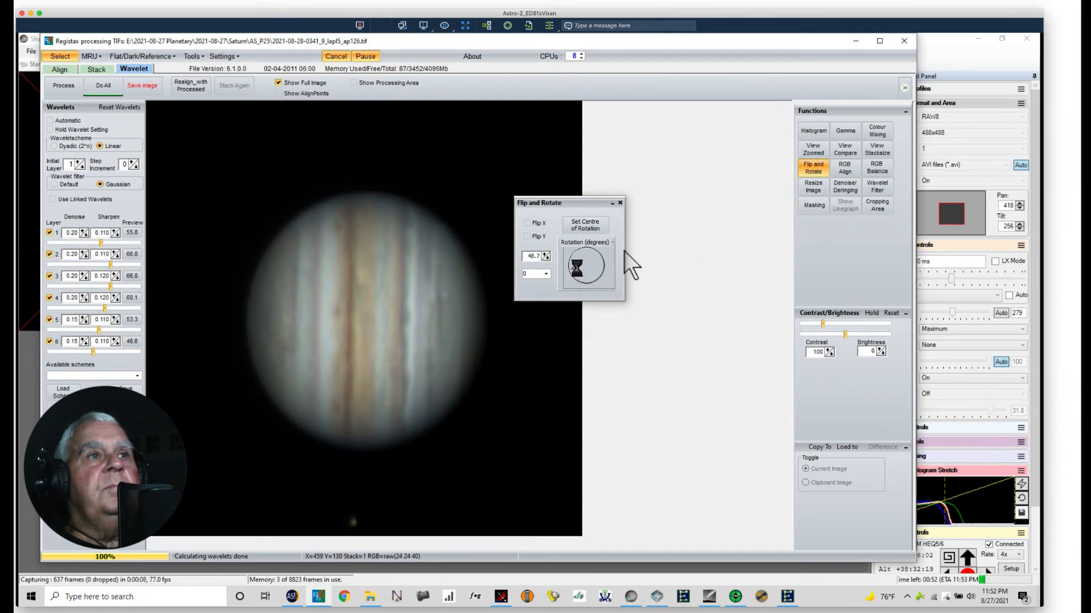
drag(573, 269, 568, 263)
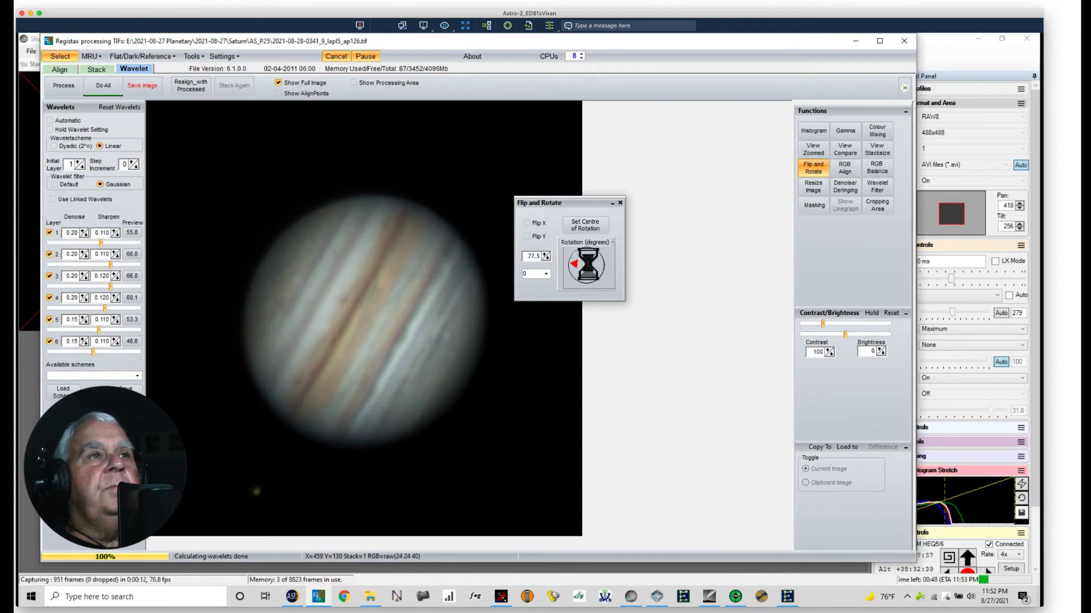
drag(570, 265, 573, 258)
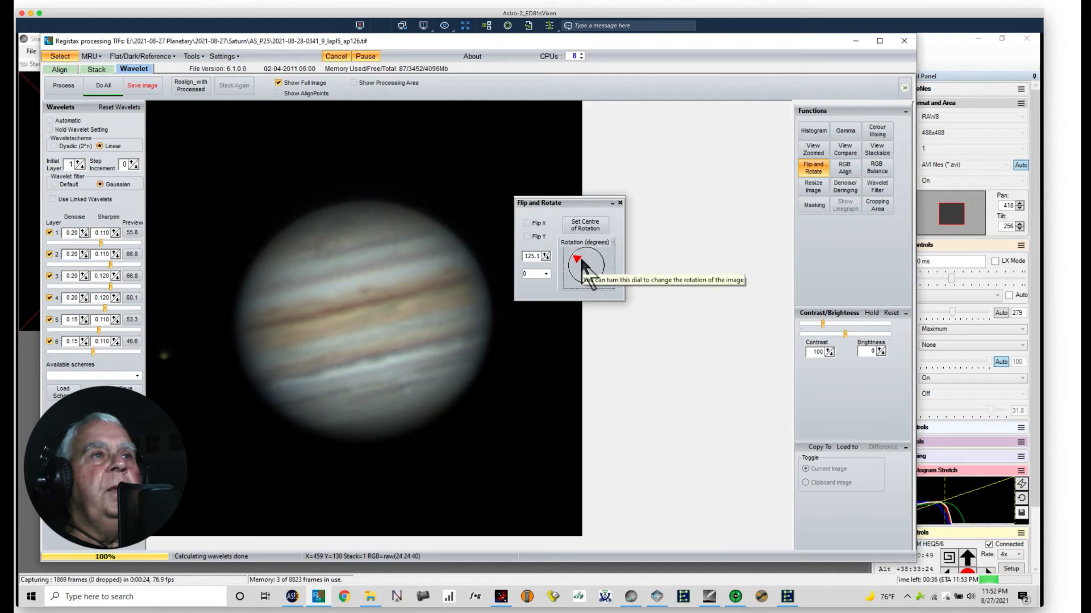
drag(574, 258, 575, 254)
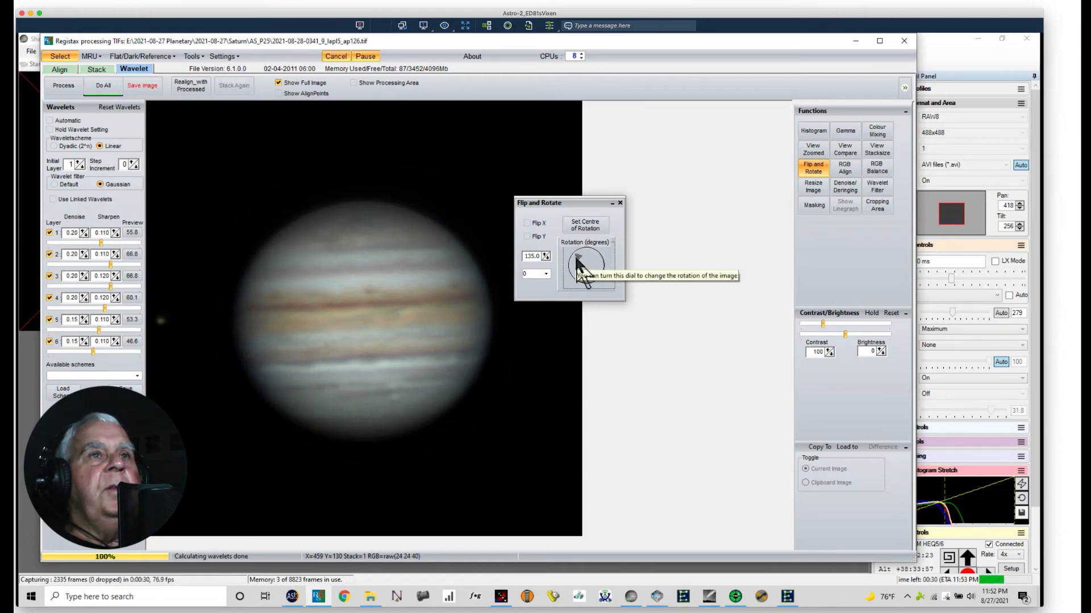
drag(576, 254, 576, 259)
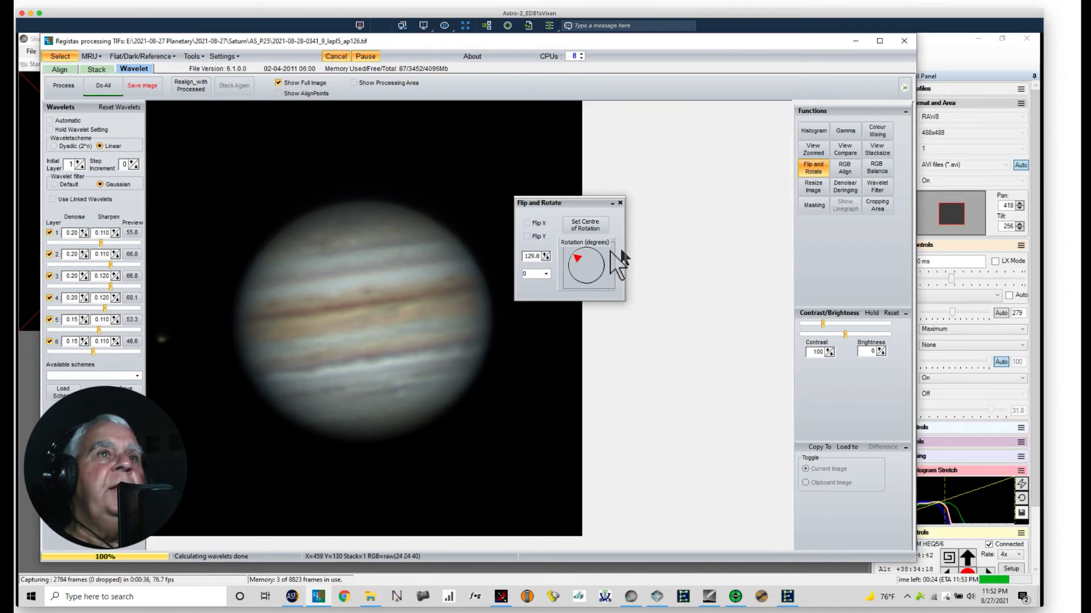
click(620, 203)
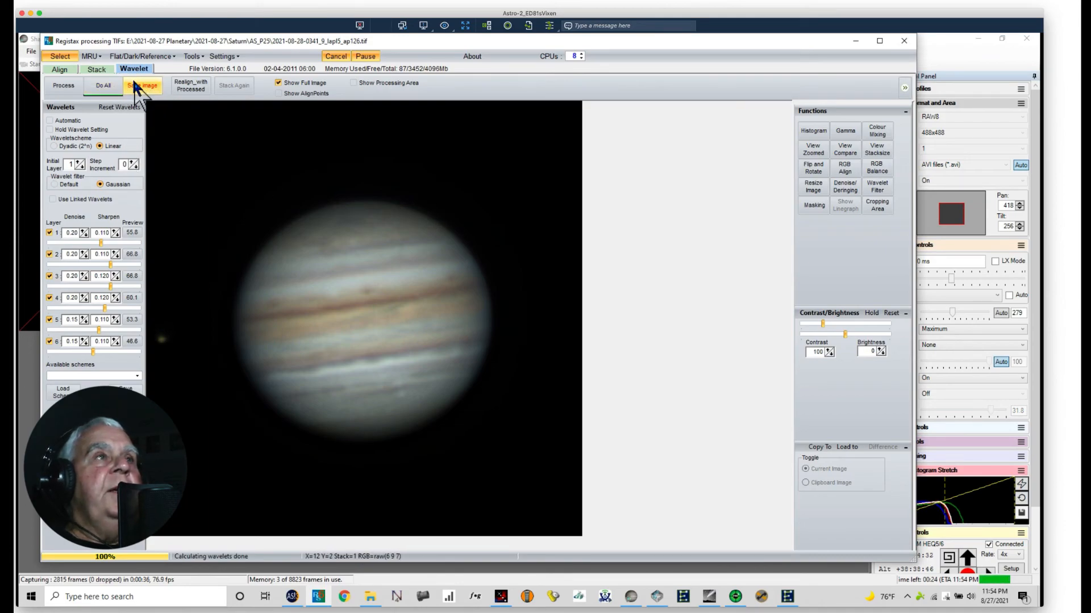
Step: Close RegiStax without saving the processed Jupiter image
click(903, 42)
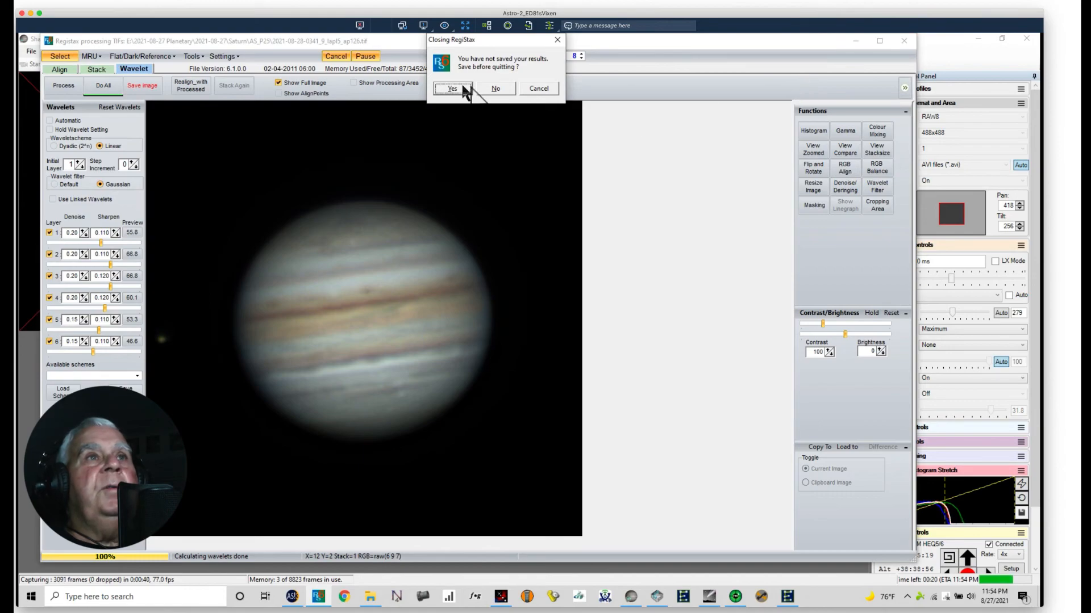
click(496, 89)
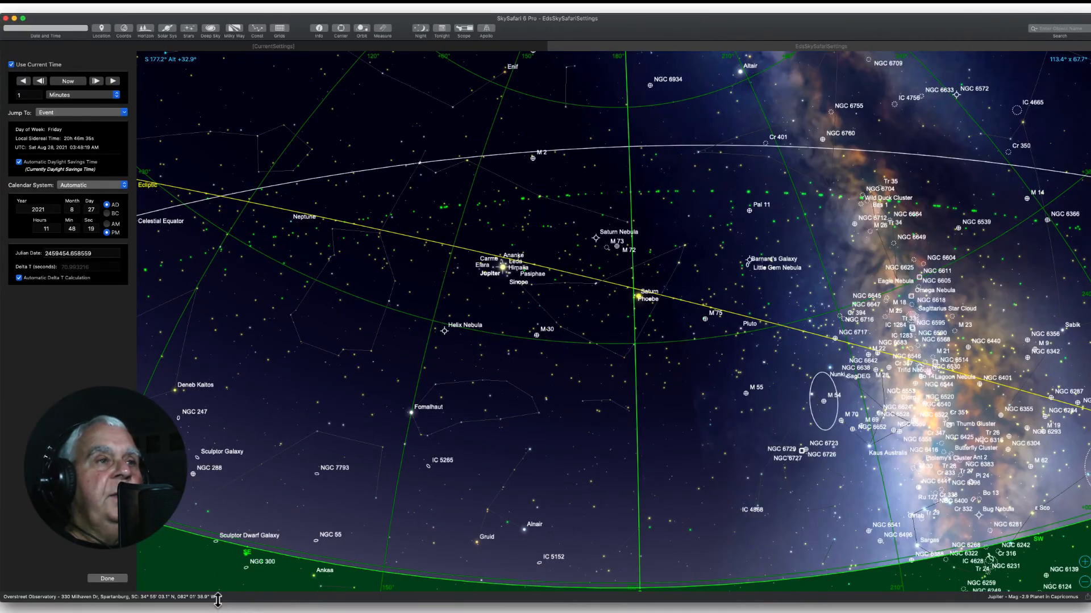
Step: In SkySafari, bring the eastern horizon into view, select the Moon and show its object information
drag(263, 520, 706, 443)
drag(335, 521, 429, 524)
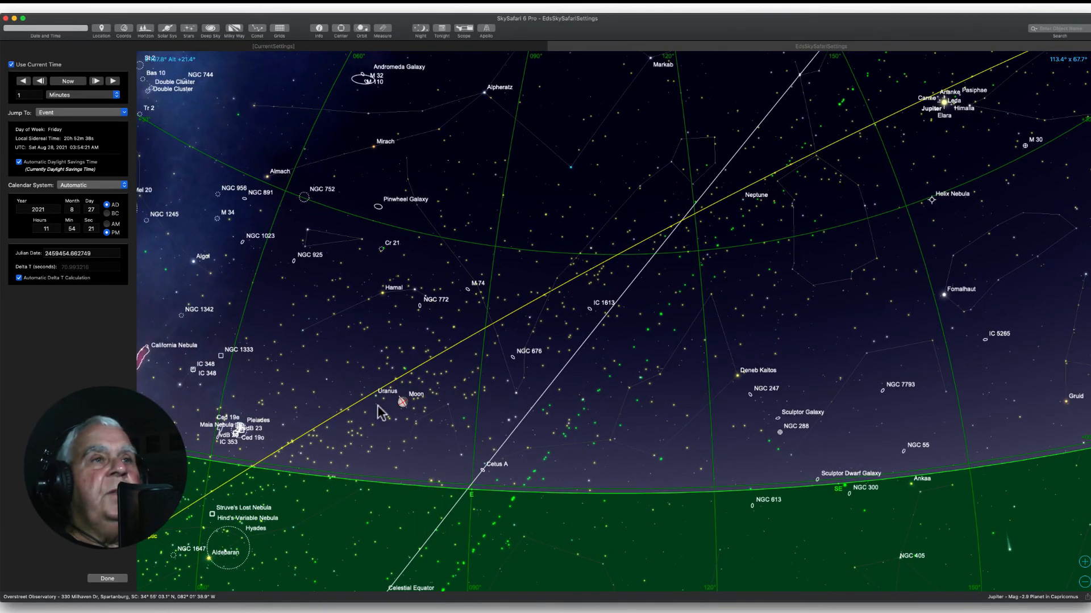
click(403, 401)
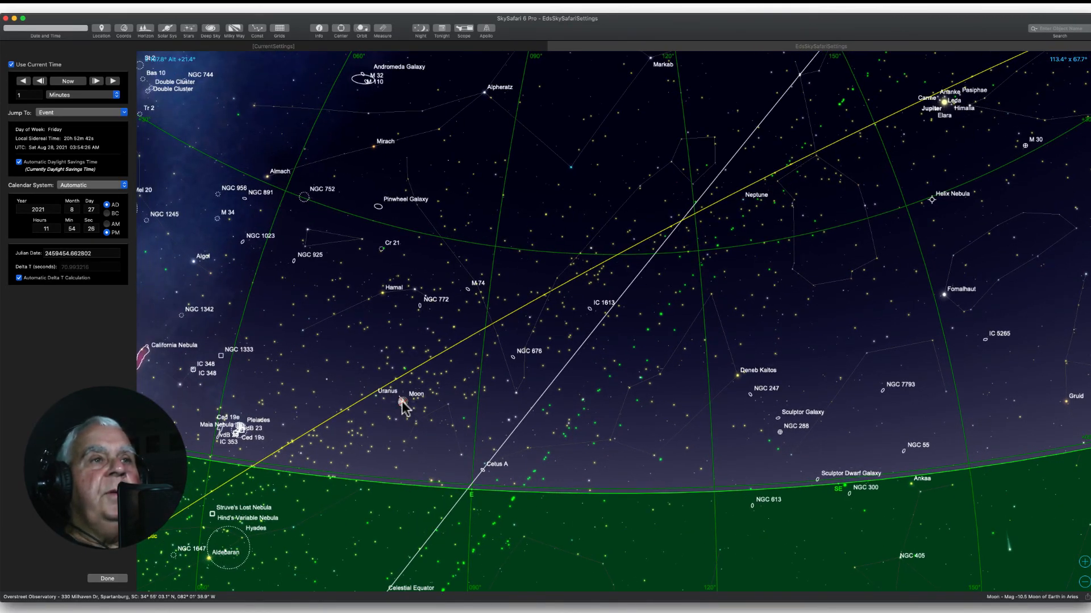
click(319, 28)
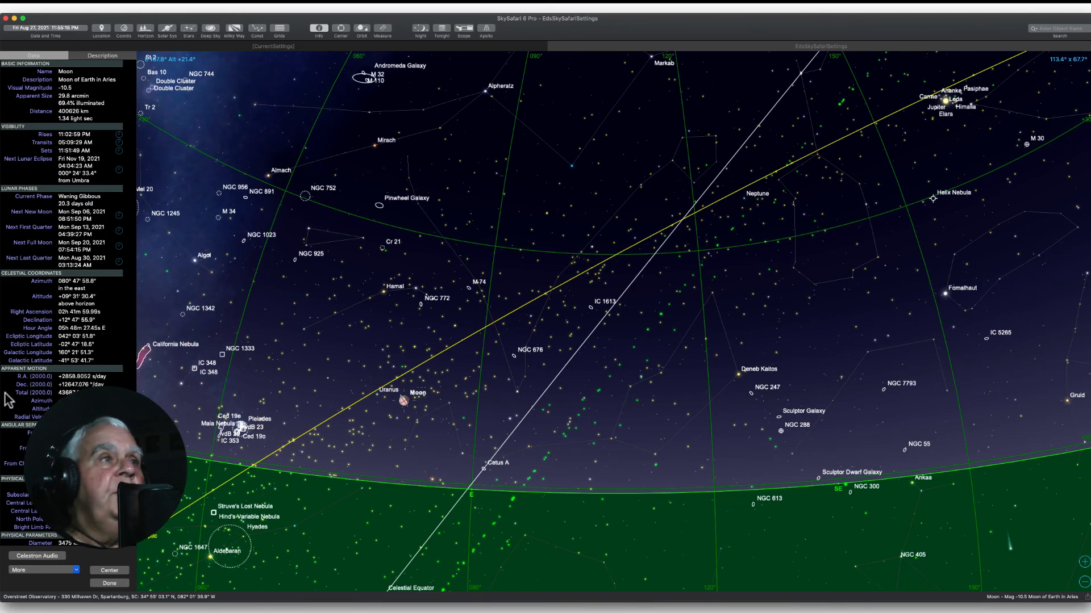
Step: Run the sky simulation forward in one-minute steps to 12:46 AM on August 28, 2021, and show the Moon's information for that time
click(54, 28)
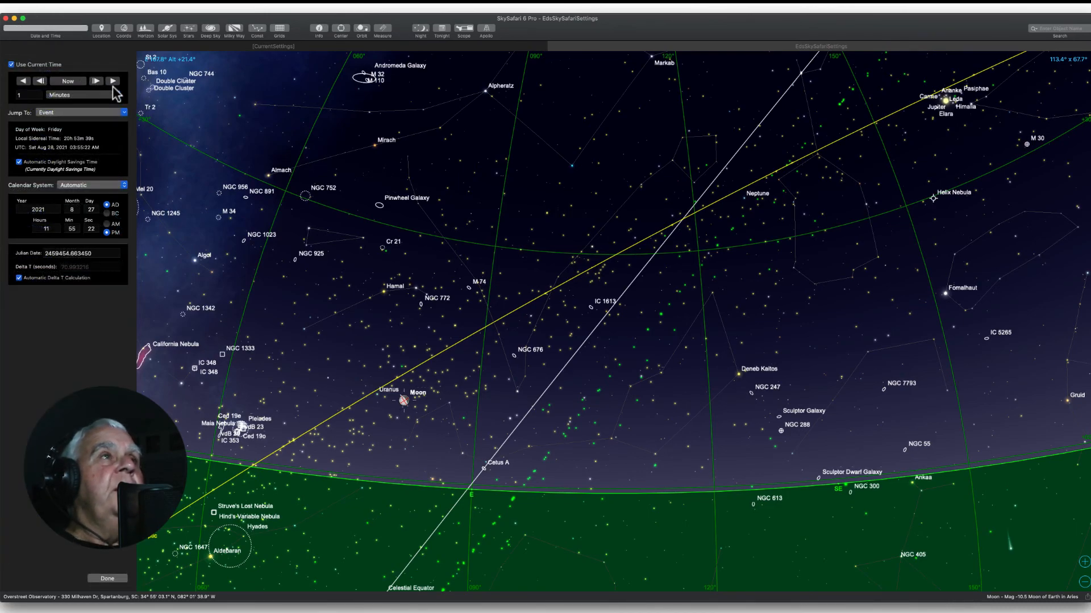
click(113, 82)
click(112, 81)
click(113, 81)
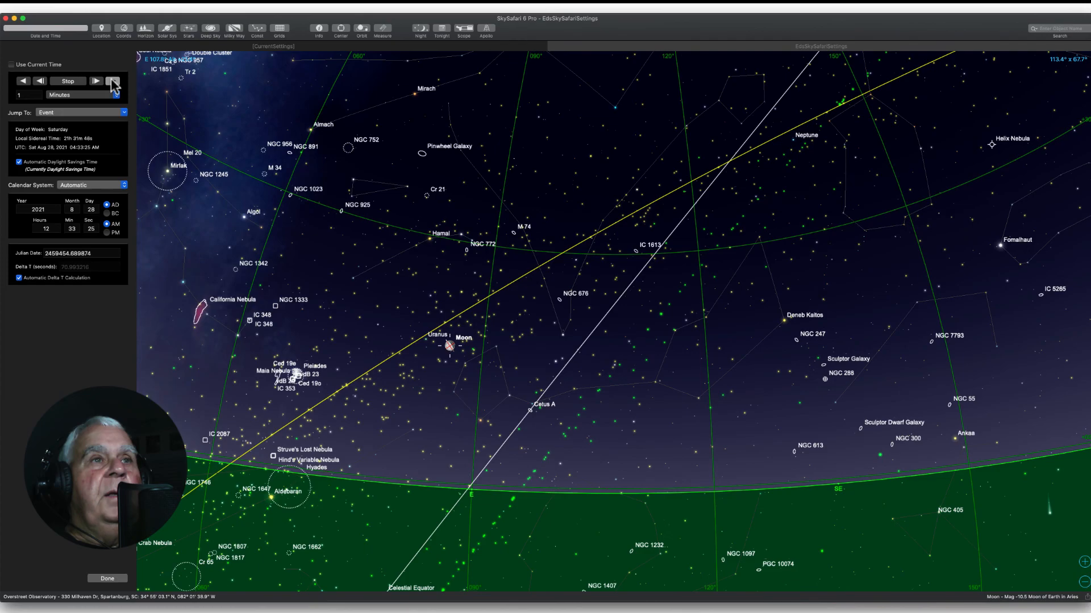
click(114, 82)
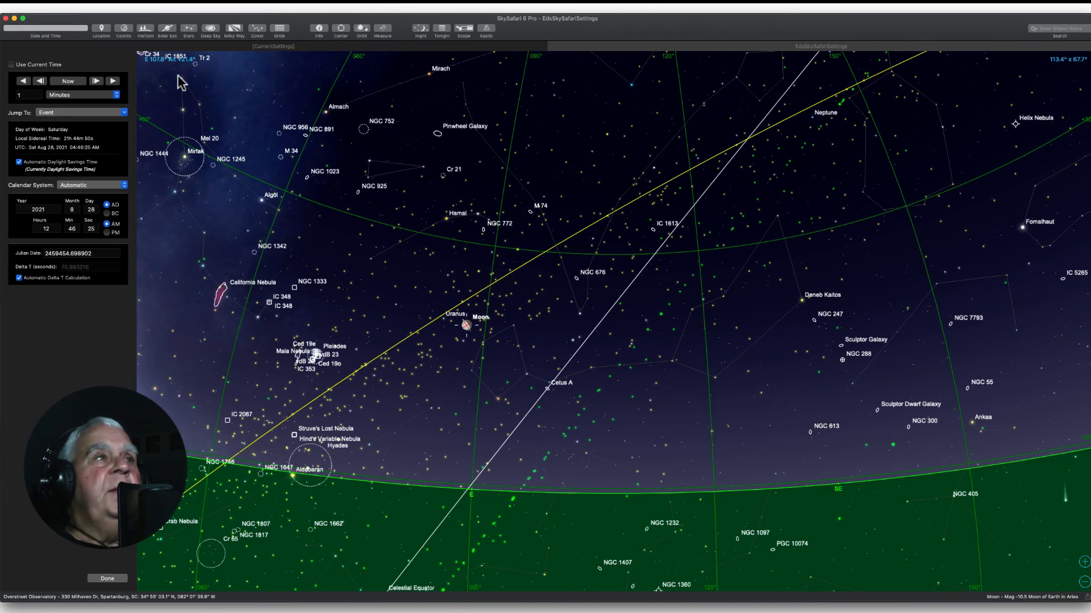
click(318, 29)
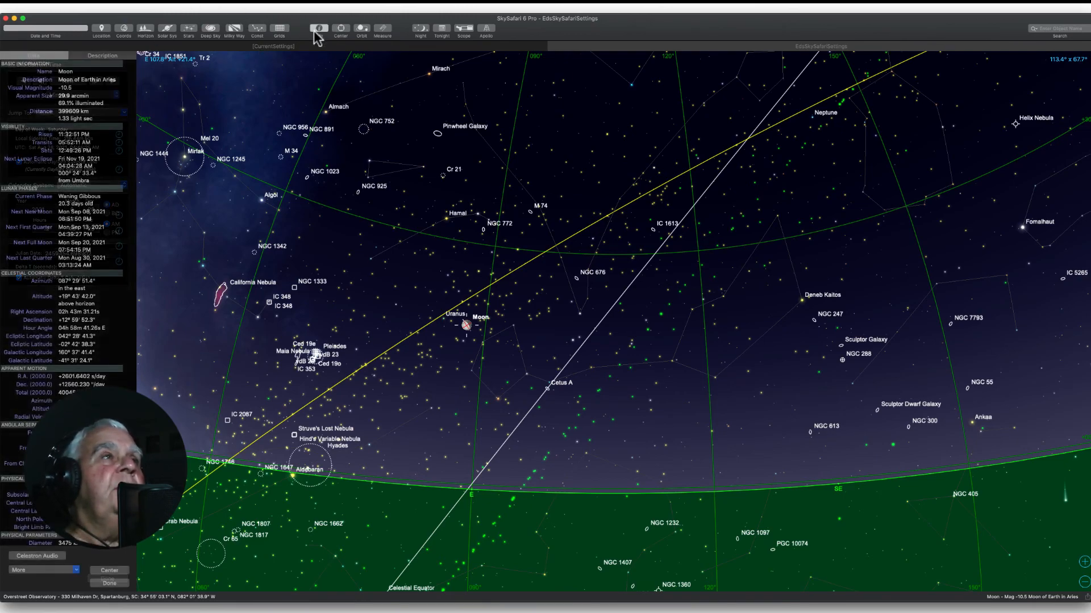